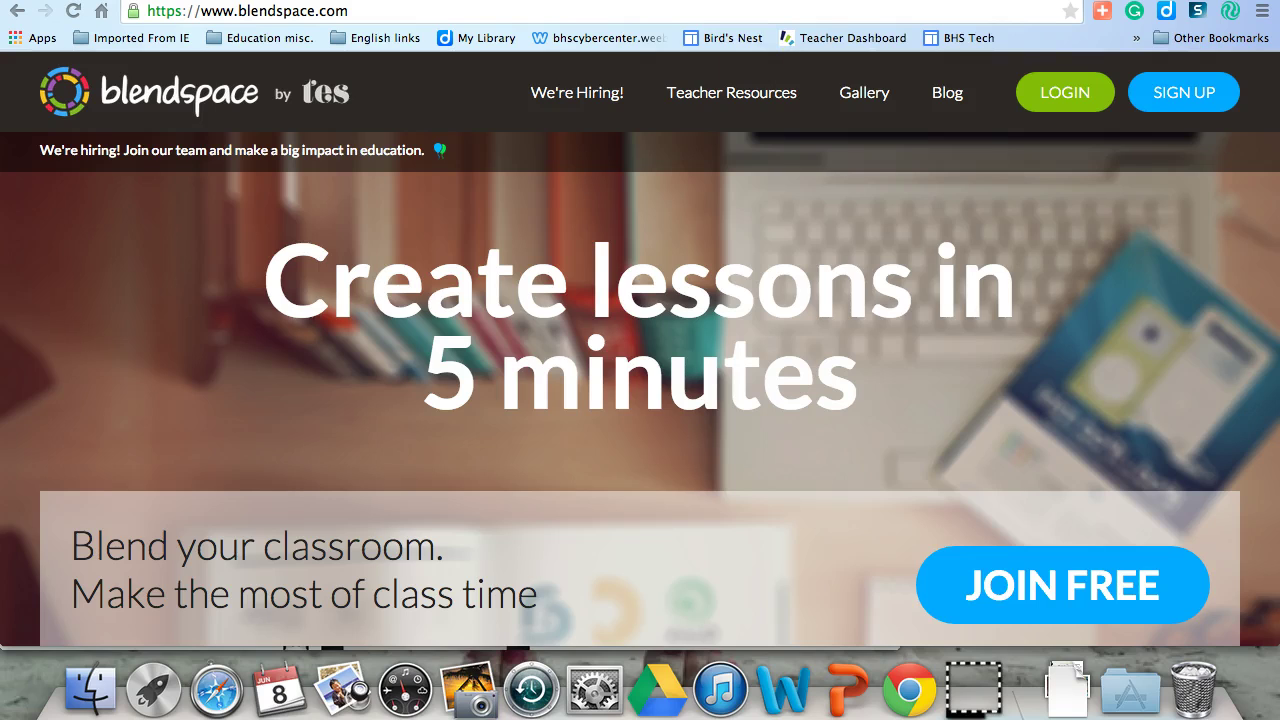
# Log in to Blendspace with the Google account and accept the offline access request.
pyautogui.click(1070, 92)
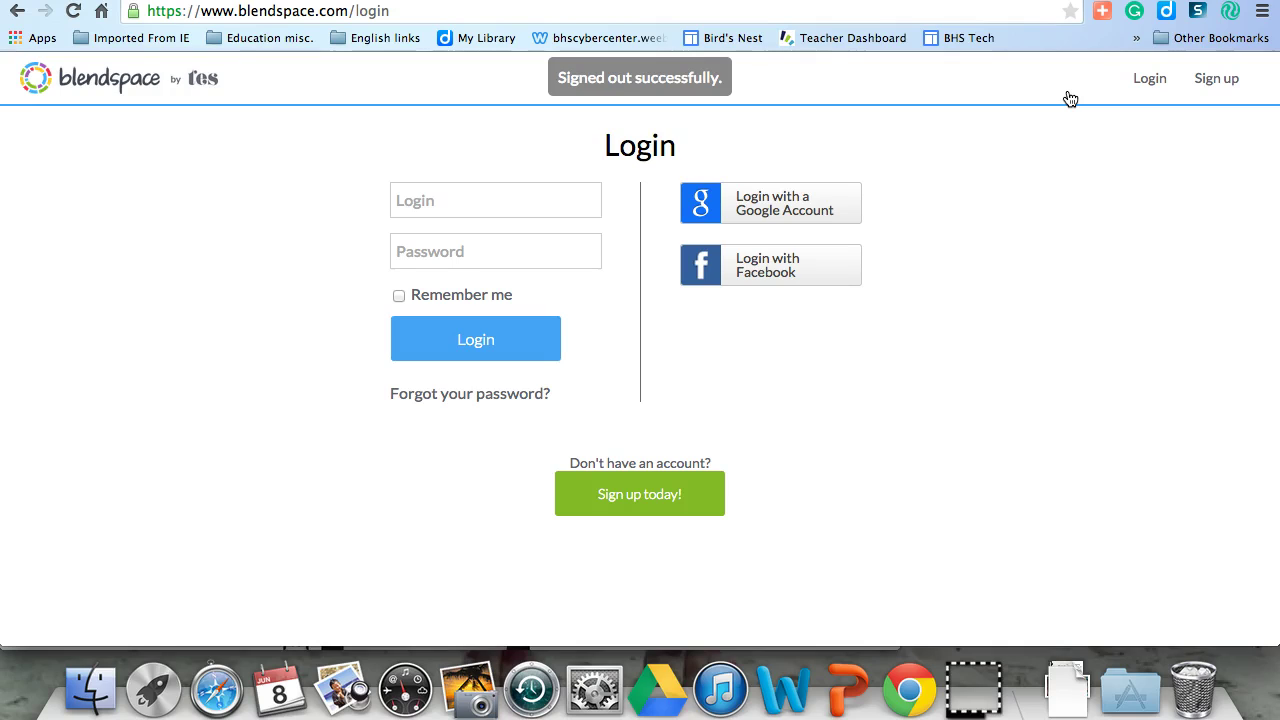
pyautogui.click(784, 210)
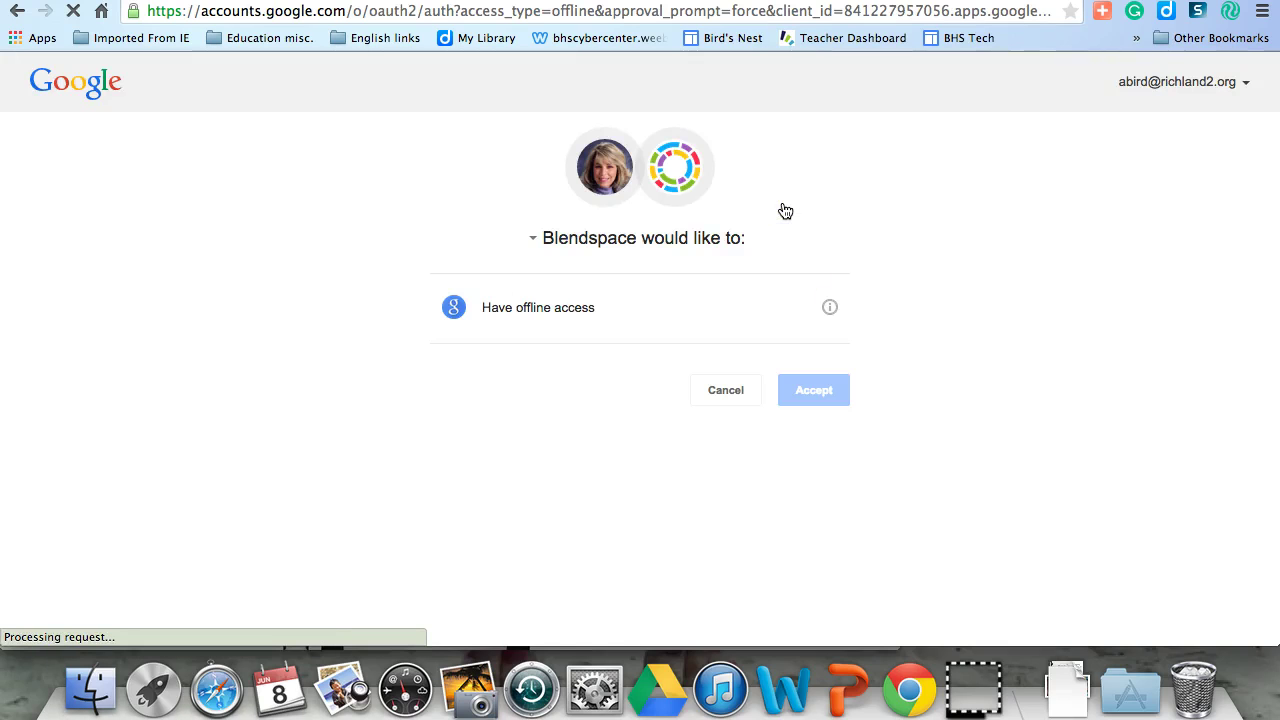
pyautogui.click(816, 391)
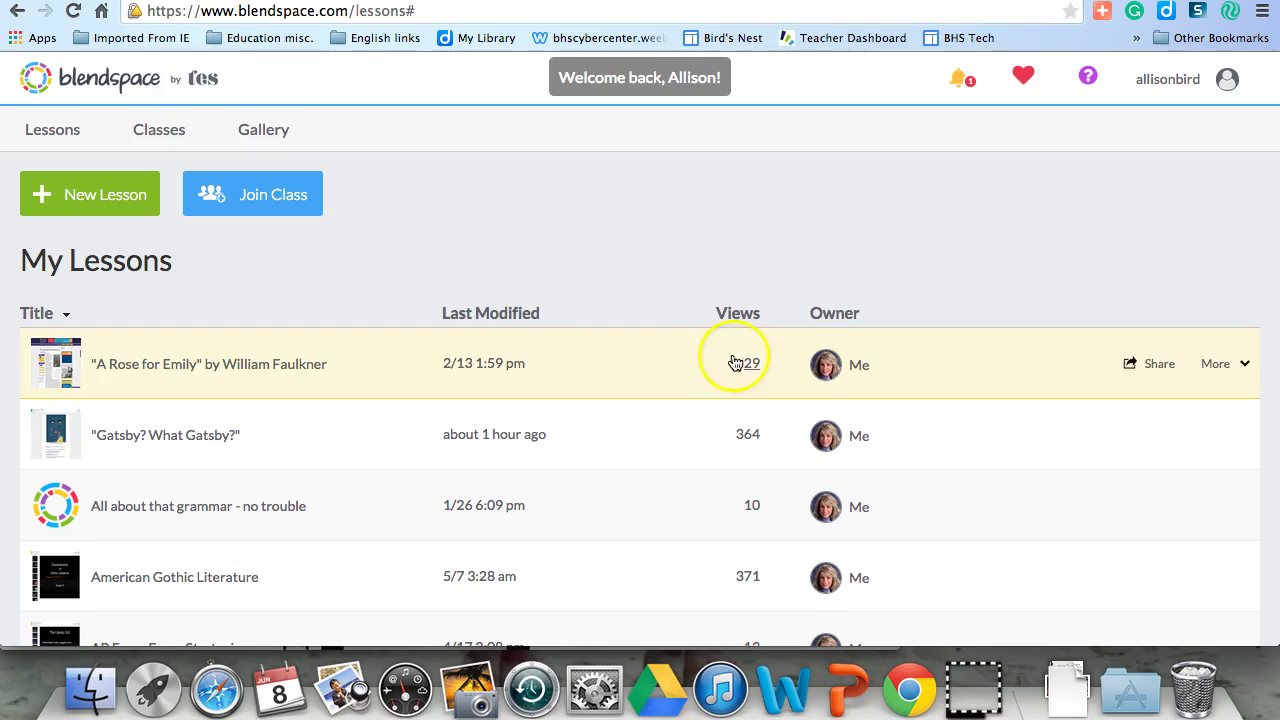
# Search the lesson gallery for "close reading" and browse the lessons found.
pyautogui.click(262, 133)
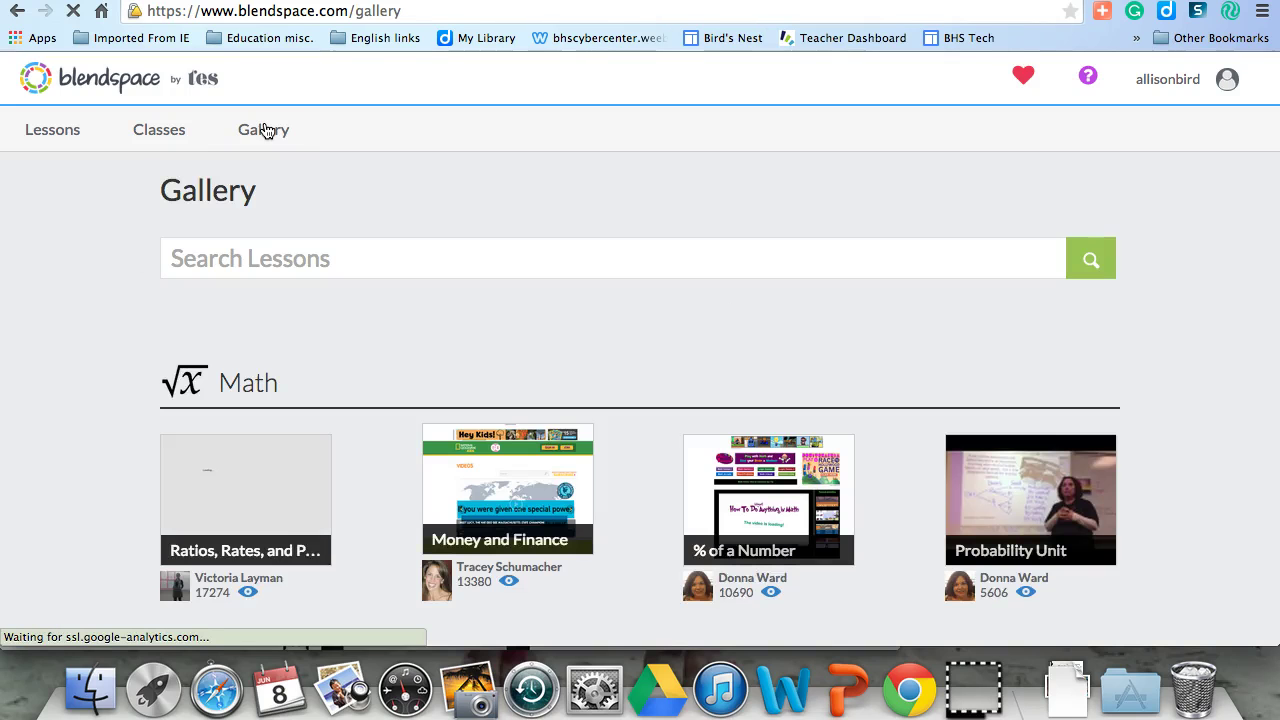
pyautogui.click(267, 246)
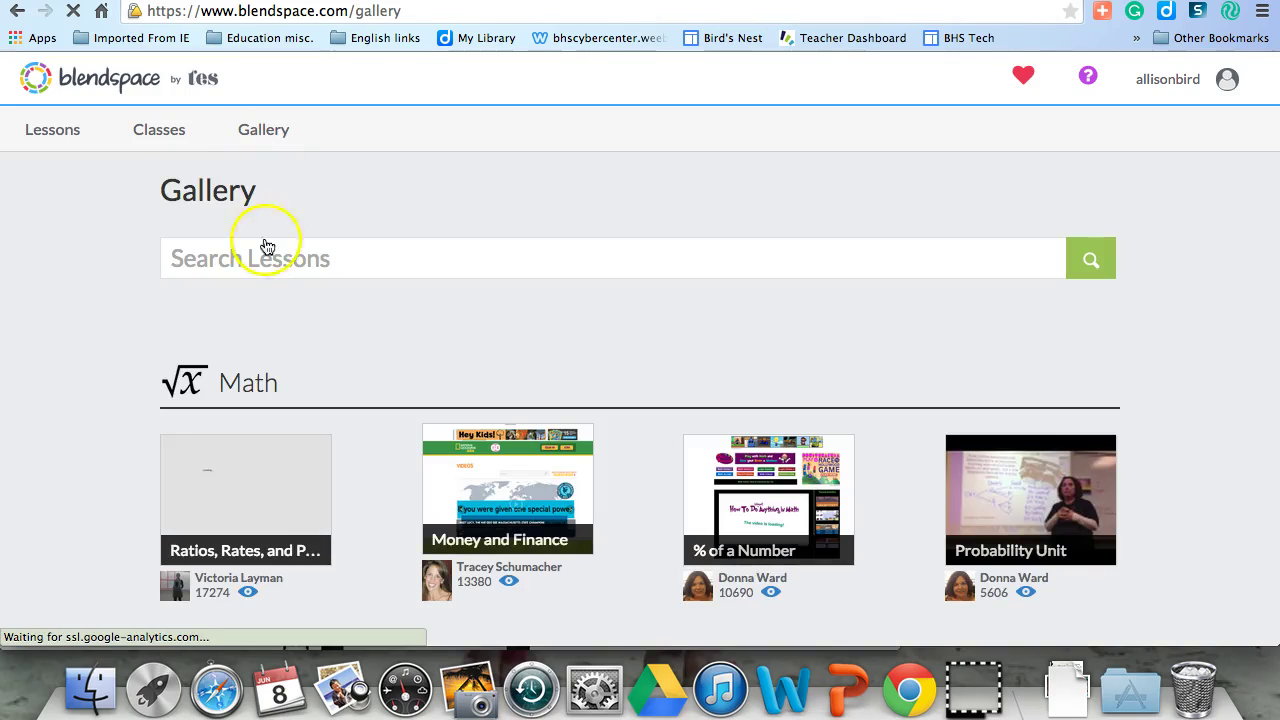
pyautogui.click(297, 252)
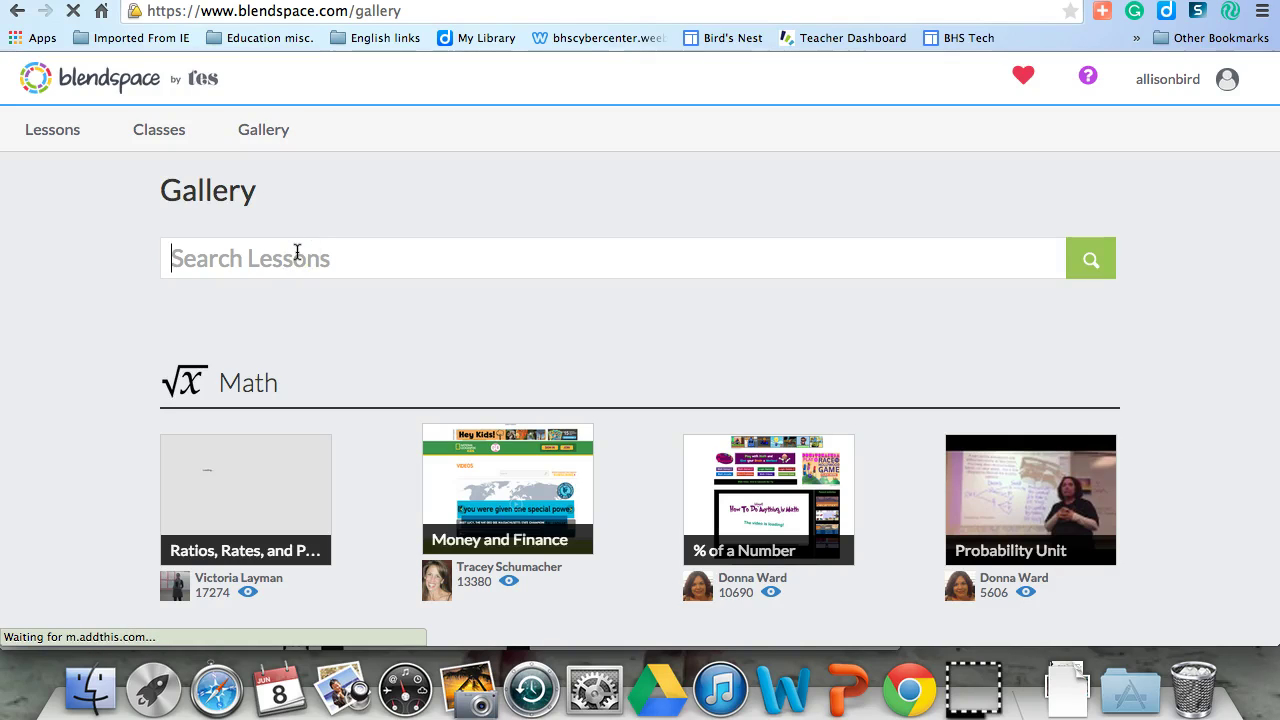
pyautogui.write('close ')
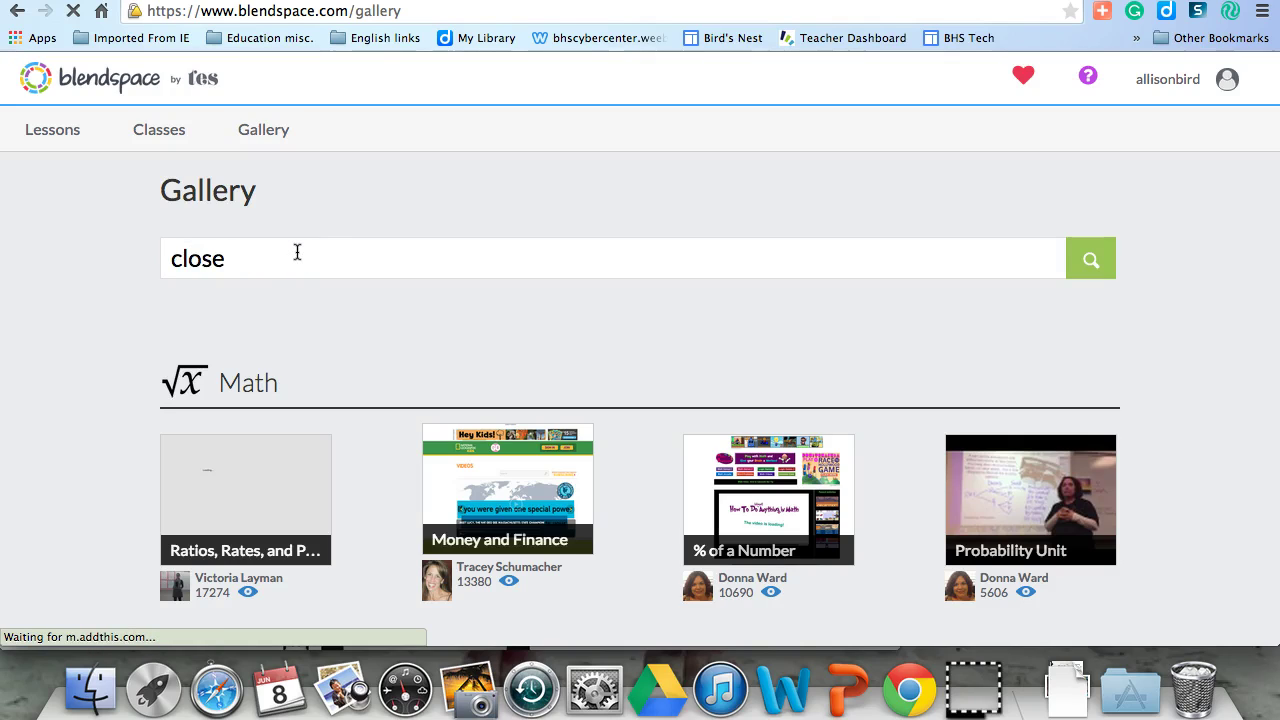
pyautogui.write('reading')
pyautogui.press('Return')
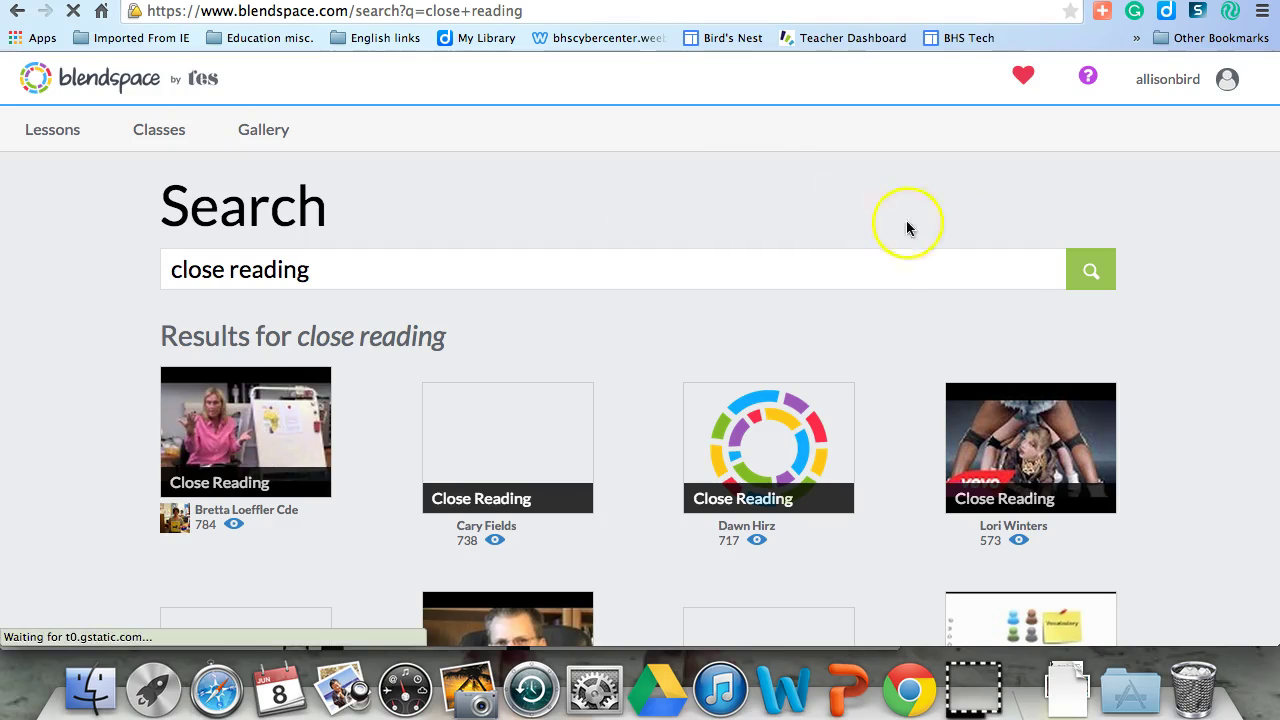
pyautogui.scroll(-5, 643, 282)
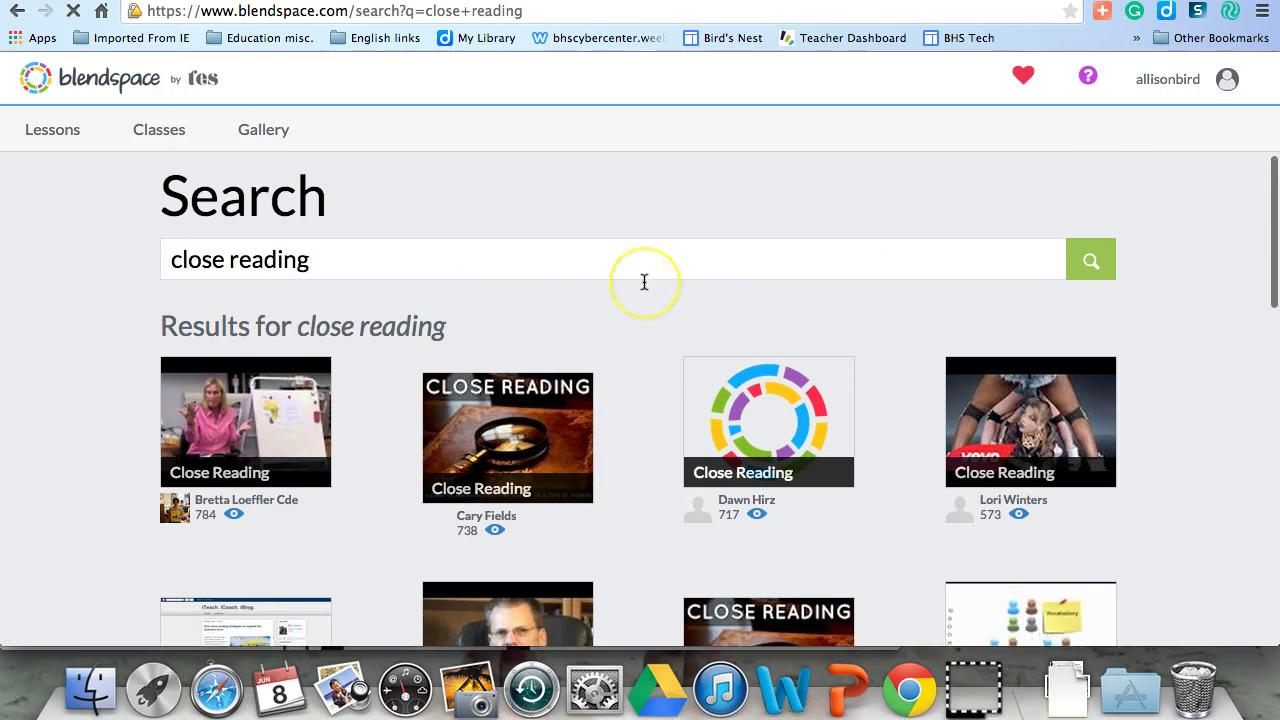
pyautogui.scroll(-2, 644, 282)
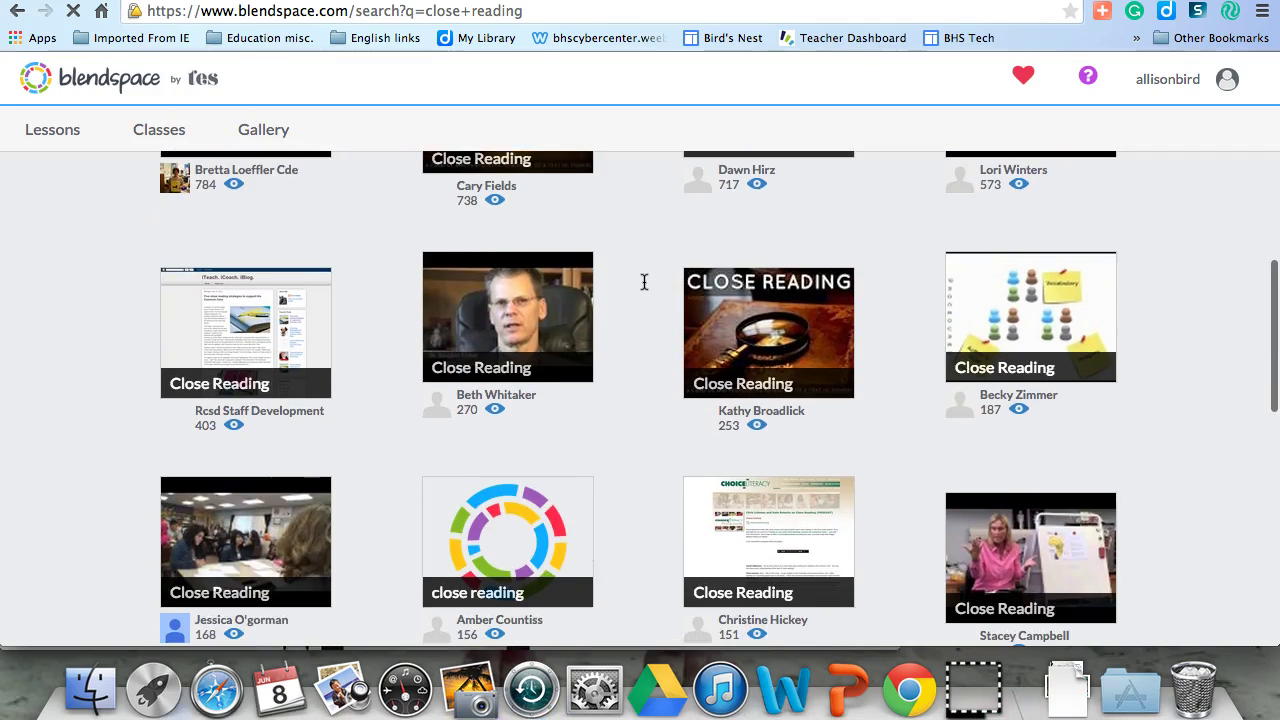
pyautogui.scroll(-3, 644, 282)
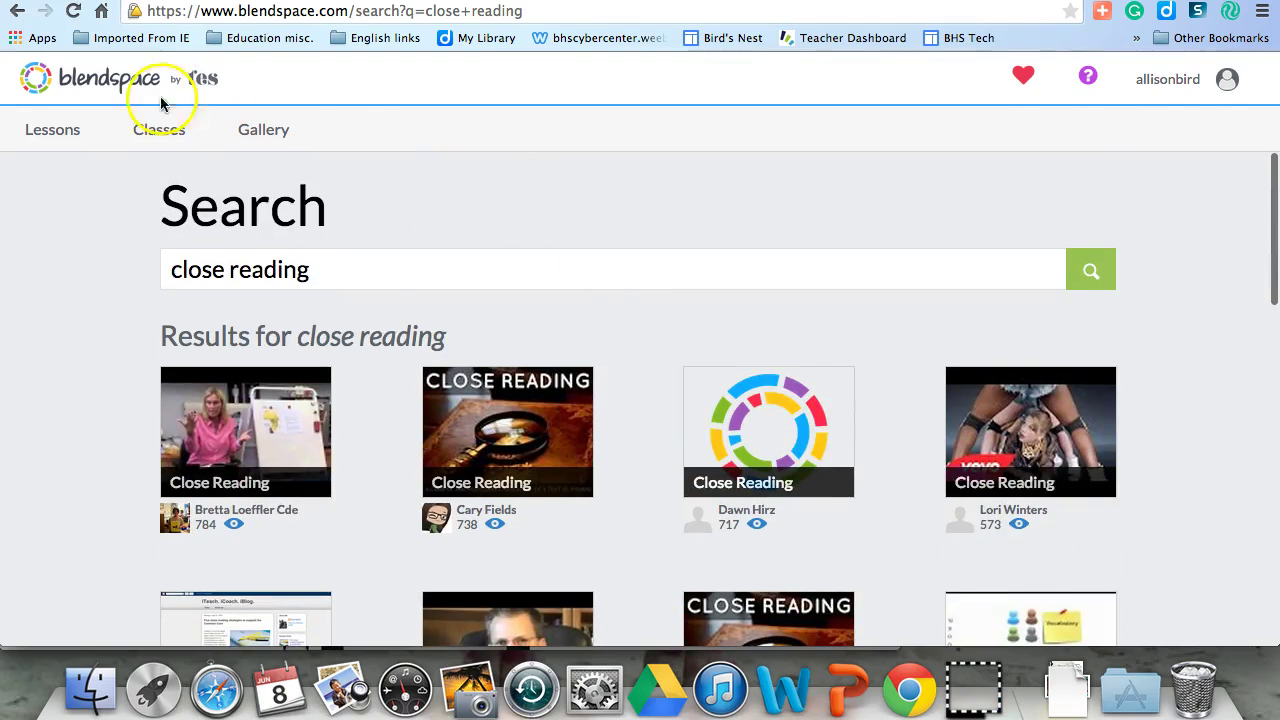
# Go back to the account's own lessons and look through the list of titles.
pyautogui.click(52, 132)
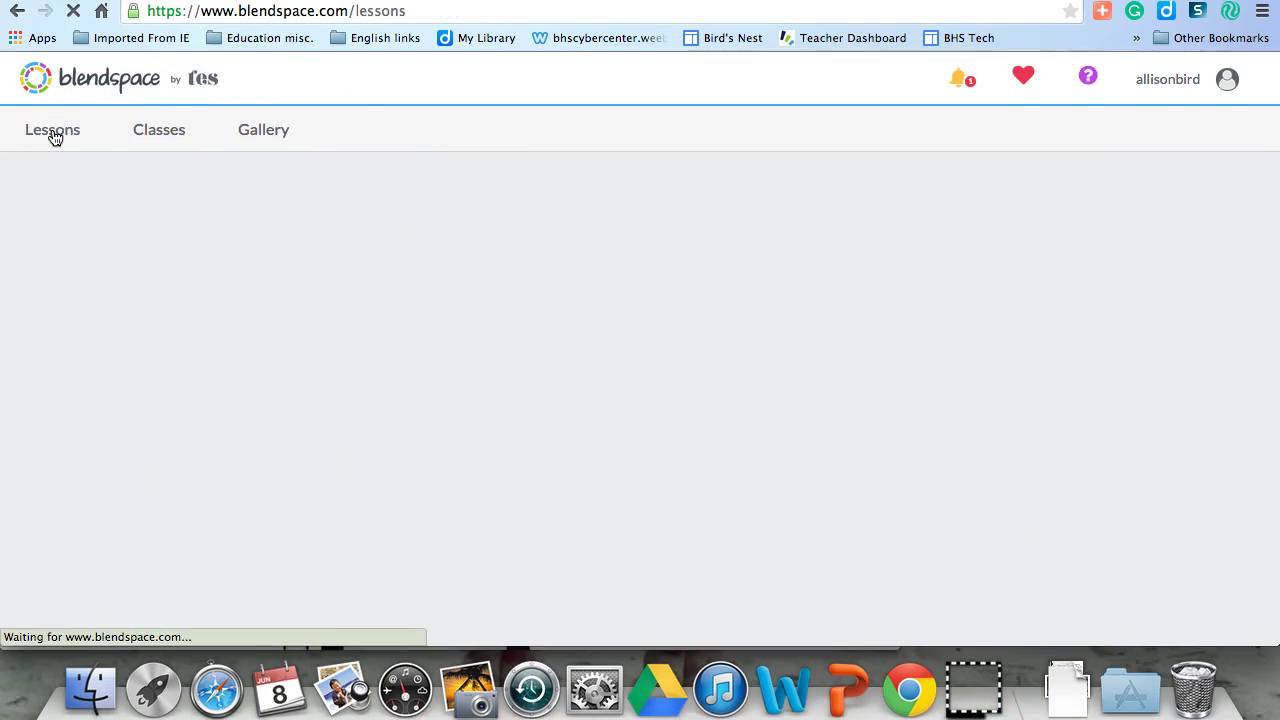
pyautogui.scroll(-2, 486, 472)
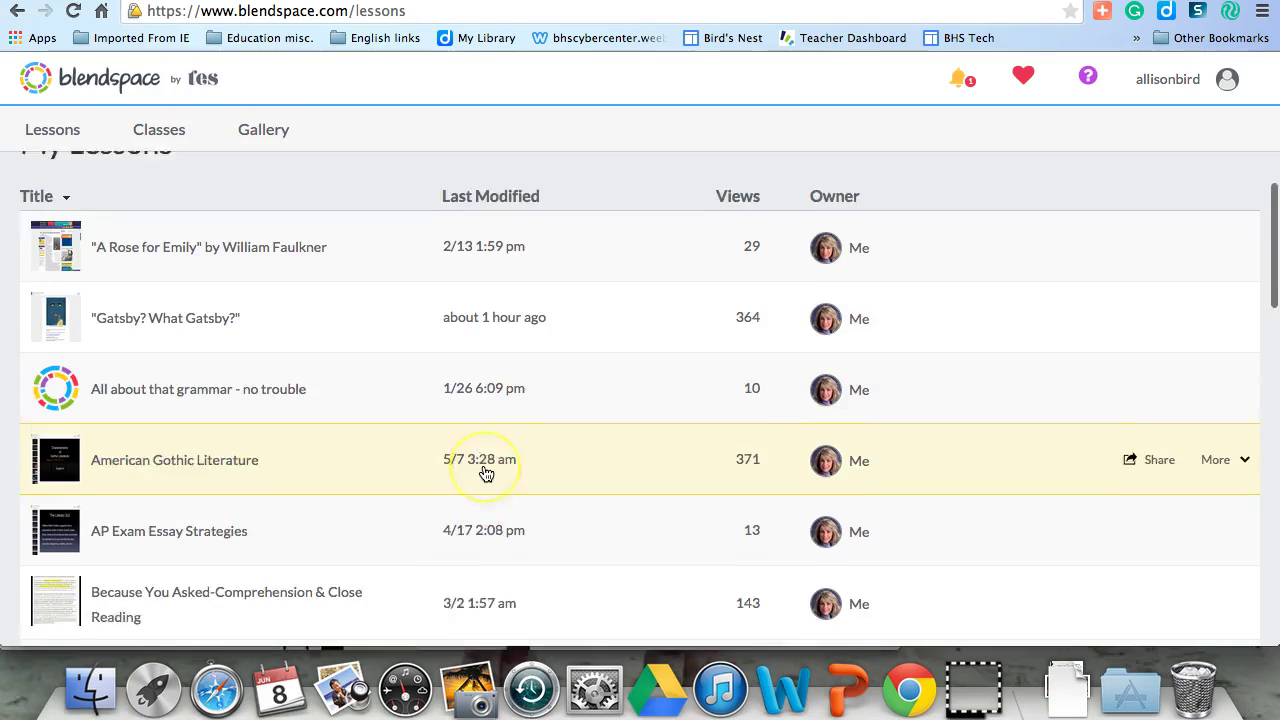
pyautogui.scroll(-3, 486, 473)
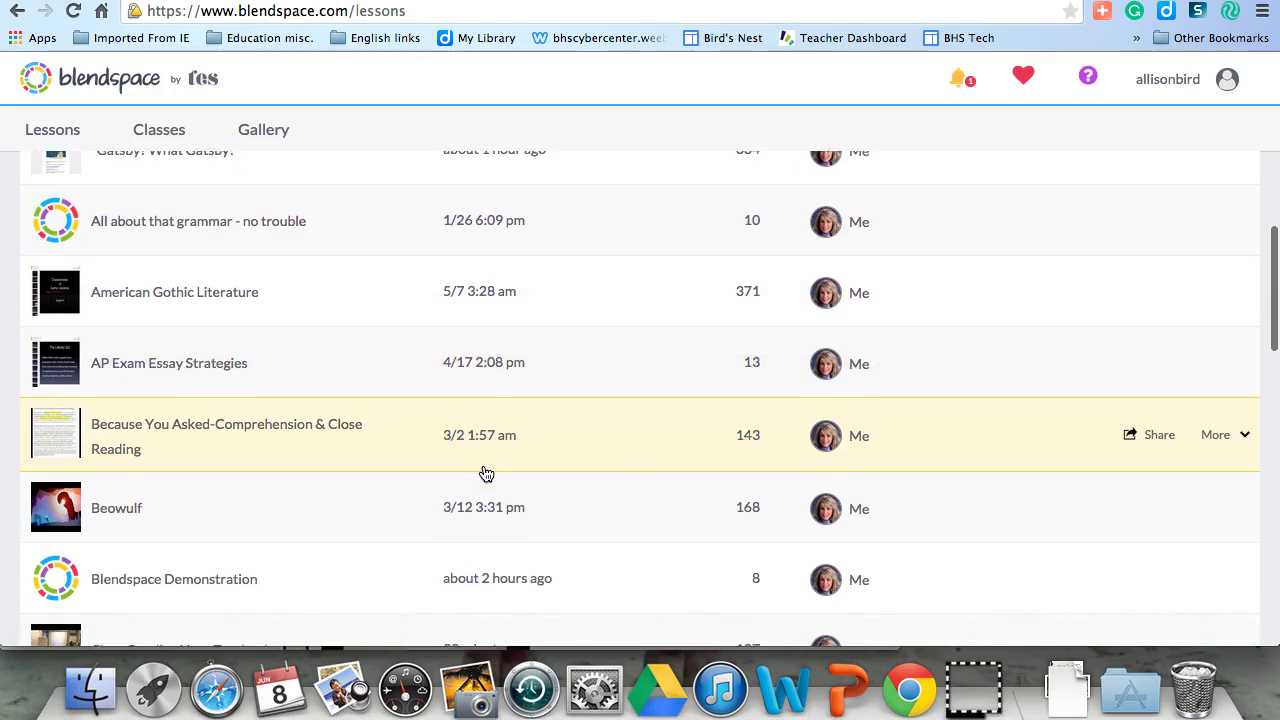
pyautogui.scroll(-1, 486, 473)
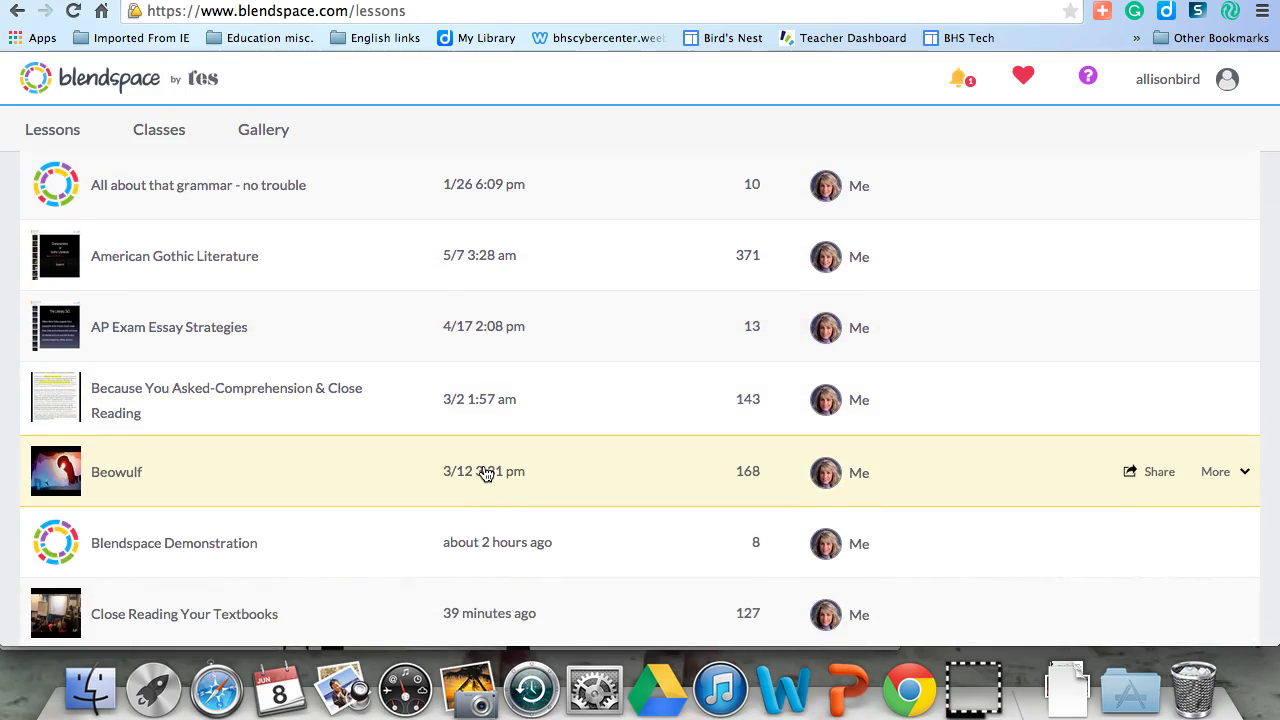
pyautogui.scroll(-1, 486, 473)
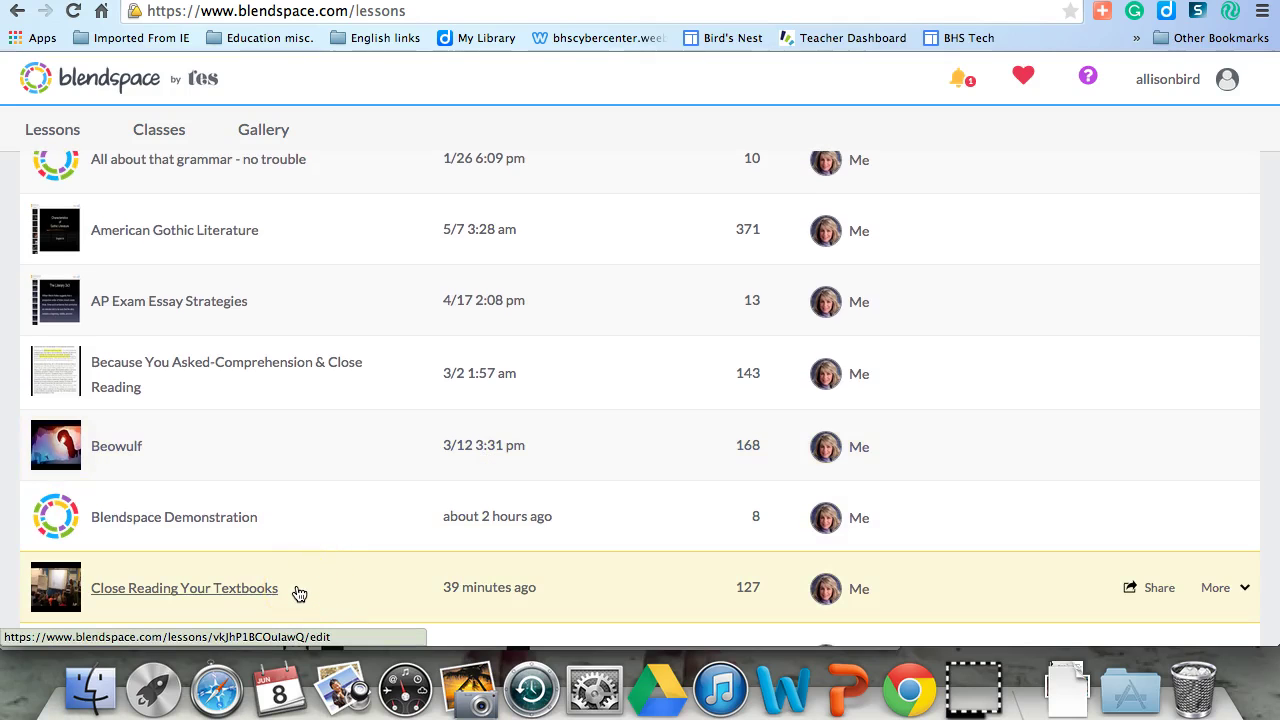
pyautogui.scroll(10, 299, 594)
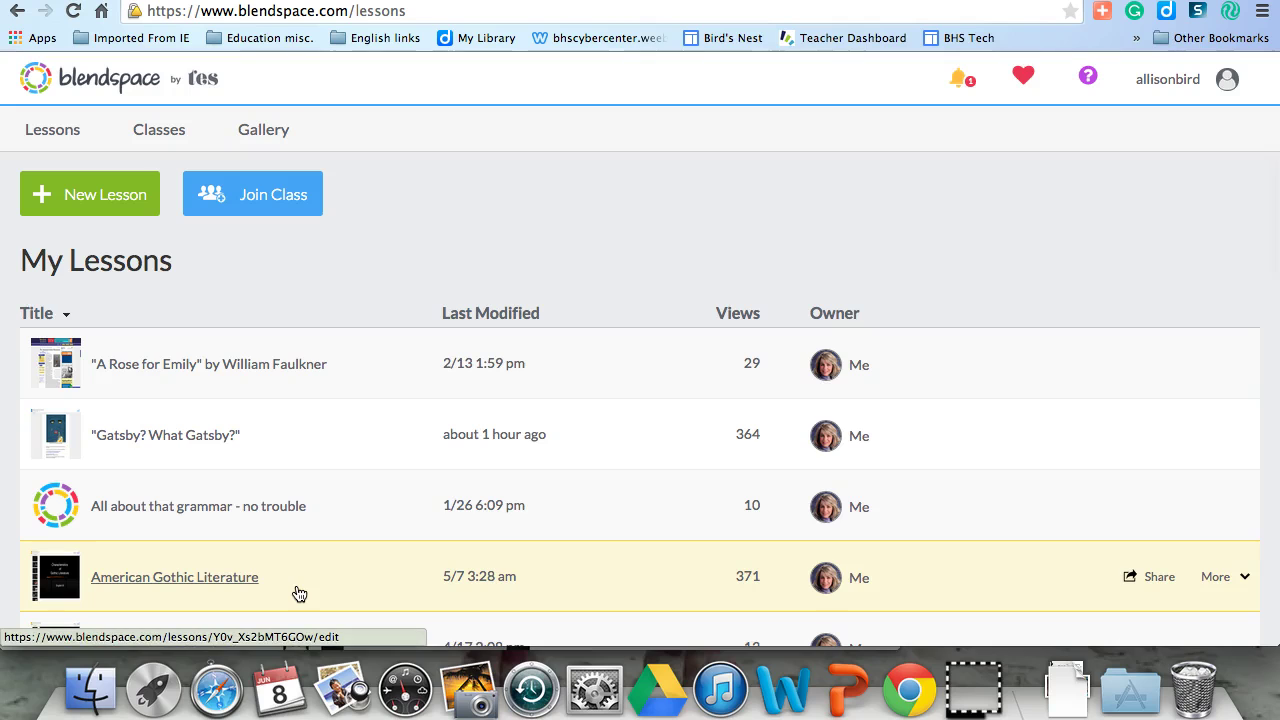
# Open the "Gatsby? What Gatsby?" lesson and examine the kinds of resources in its numbered tiles.
pyautogui.click(187, 443)
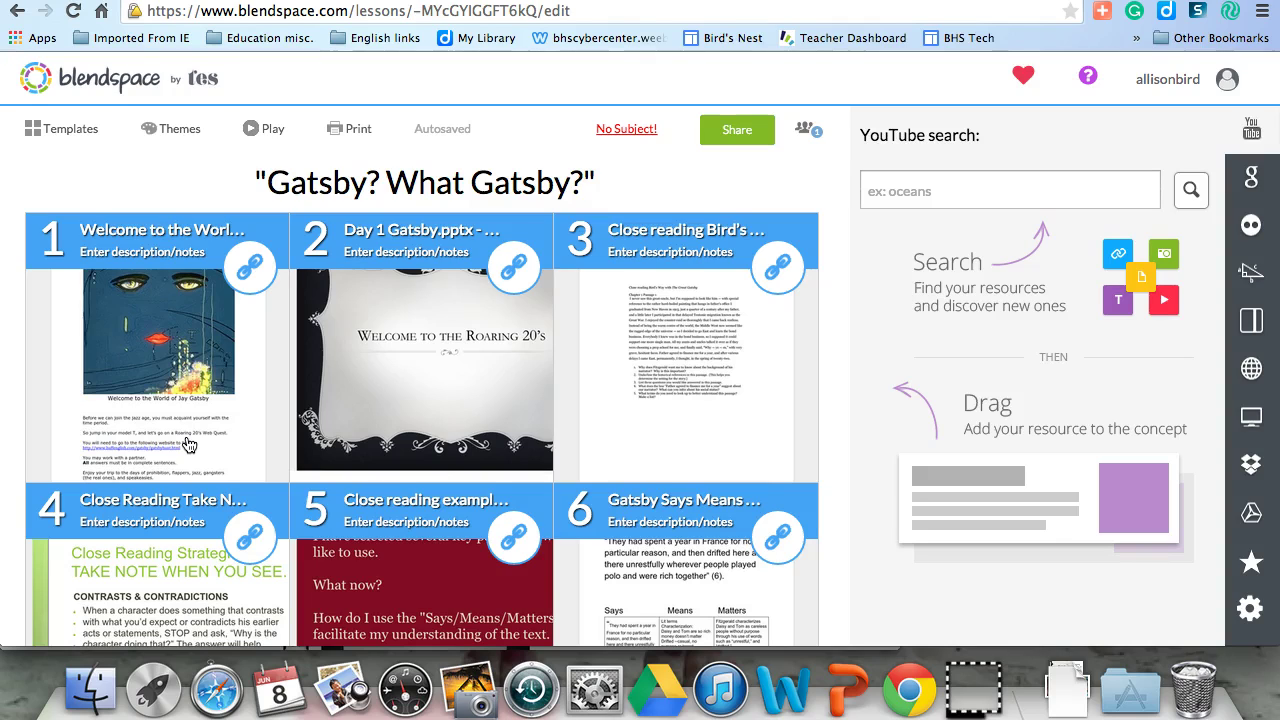
pyautogui.scroll(-2, 188, 444)
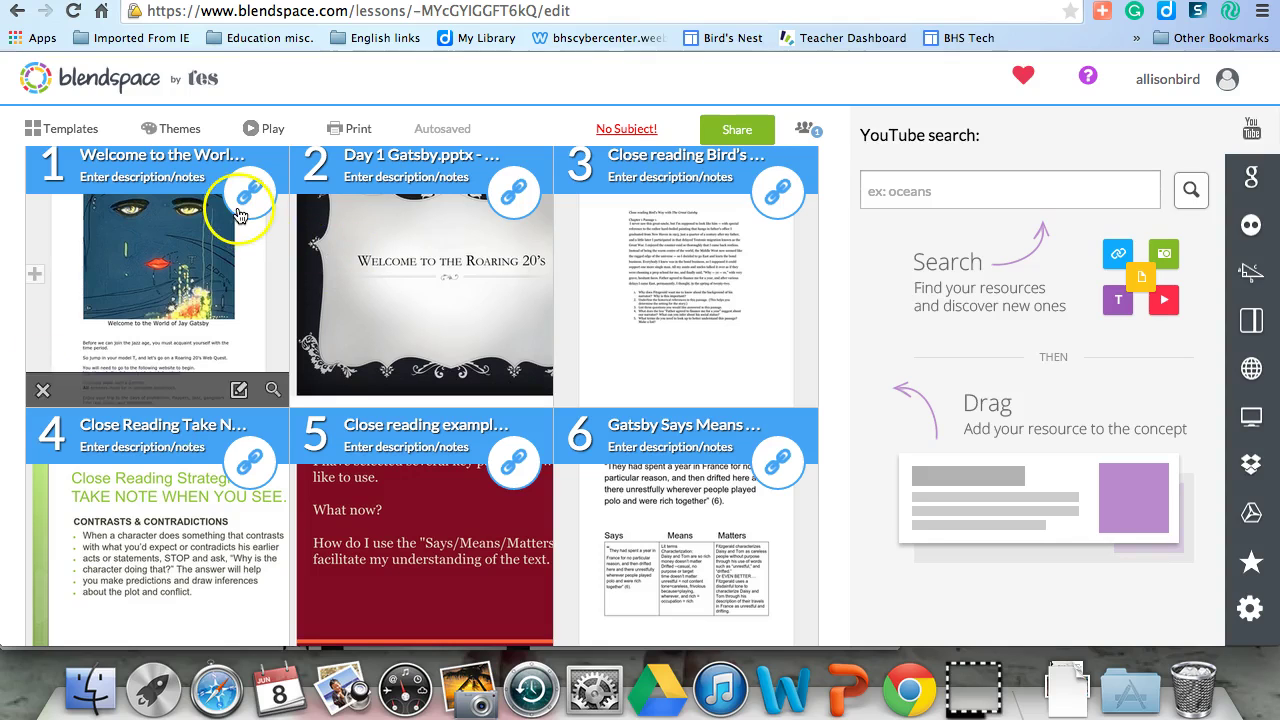
pyautogui.scroll(-5, 443, 414)
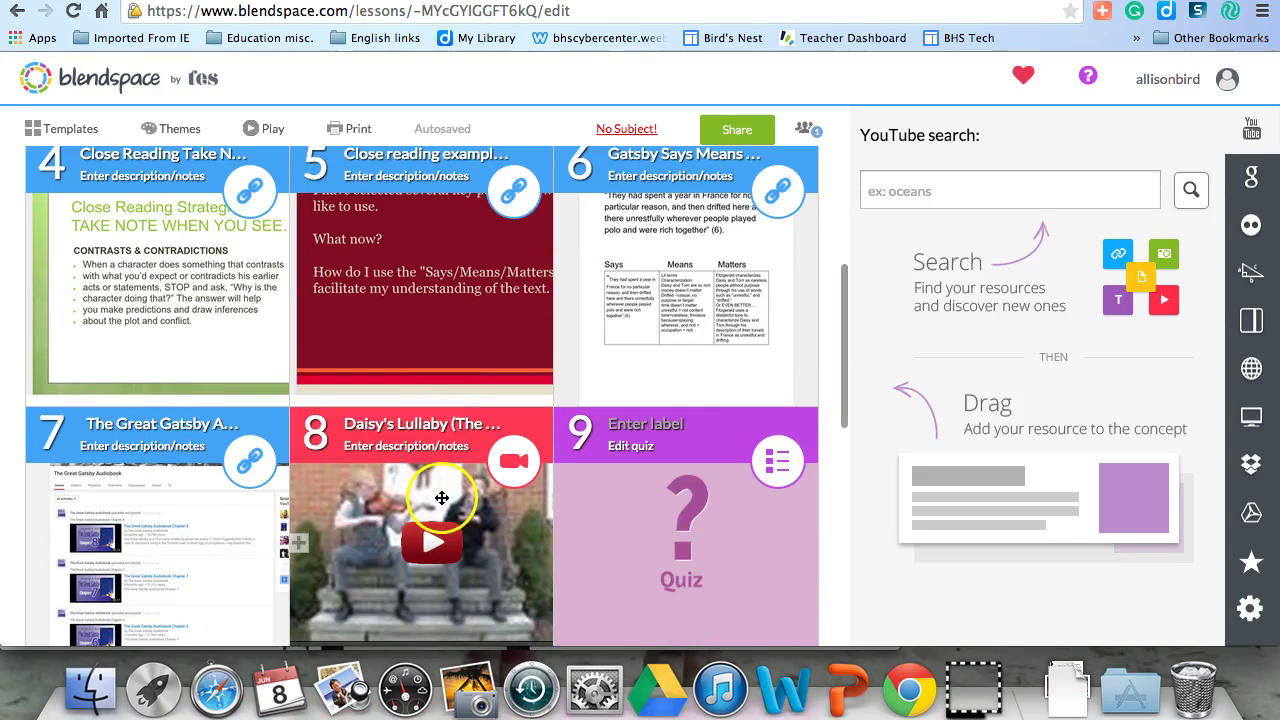
pyautogui.scroll(-5, 620, 514)
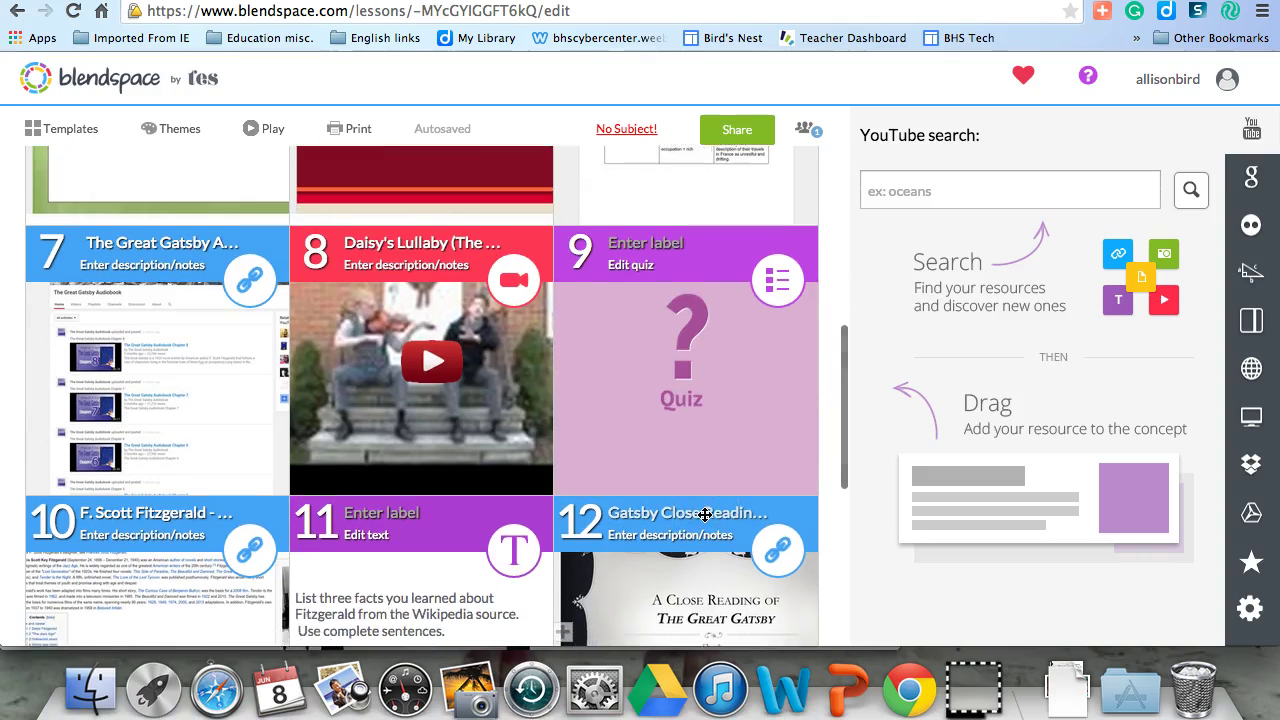
pyautogui.scroll(-3, 403, 576)
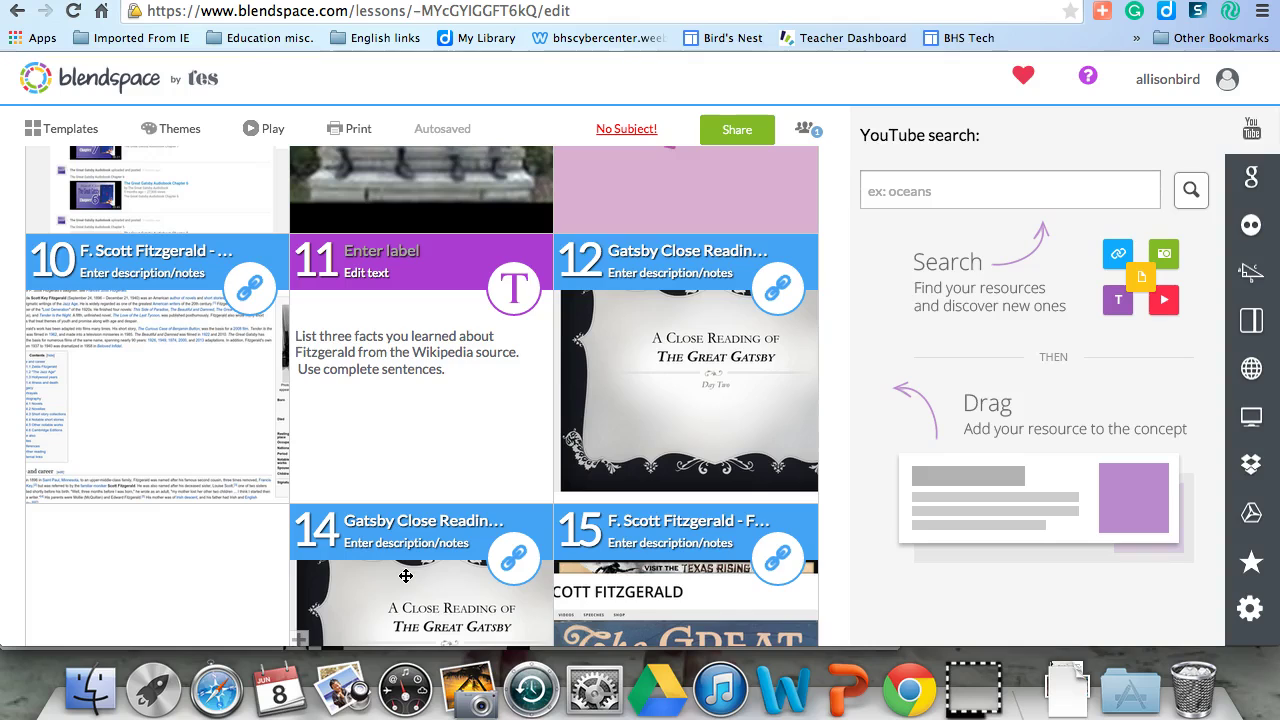
pyautogui.scroll(4, 405, 576)
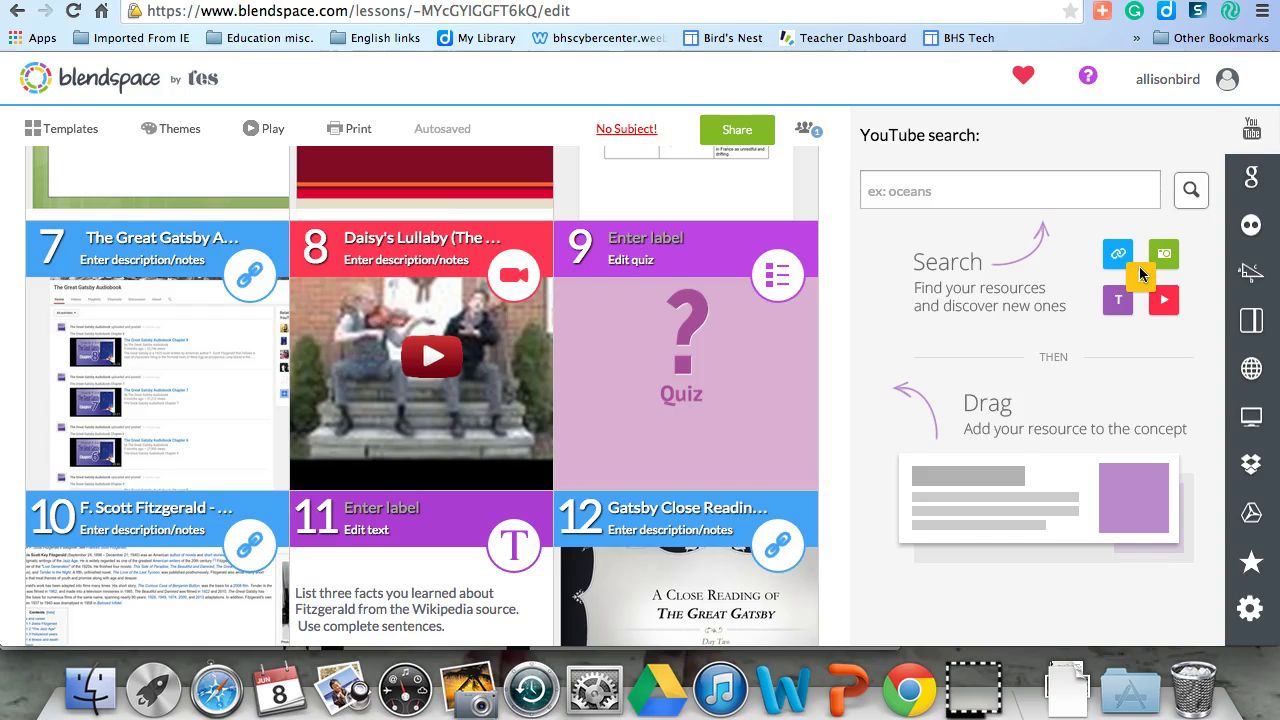
pyautogui.scroll(3, 429, 257)
pyautogui.scroll(5, 429, 257)
# View the lesson's theme options, keep Colors selected, and close the options.
pyautogui.click(182, 135)
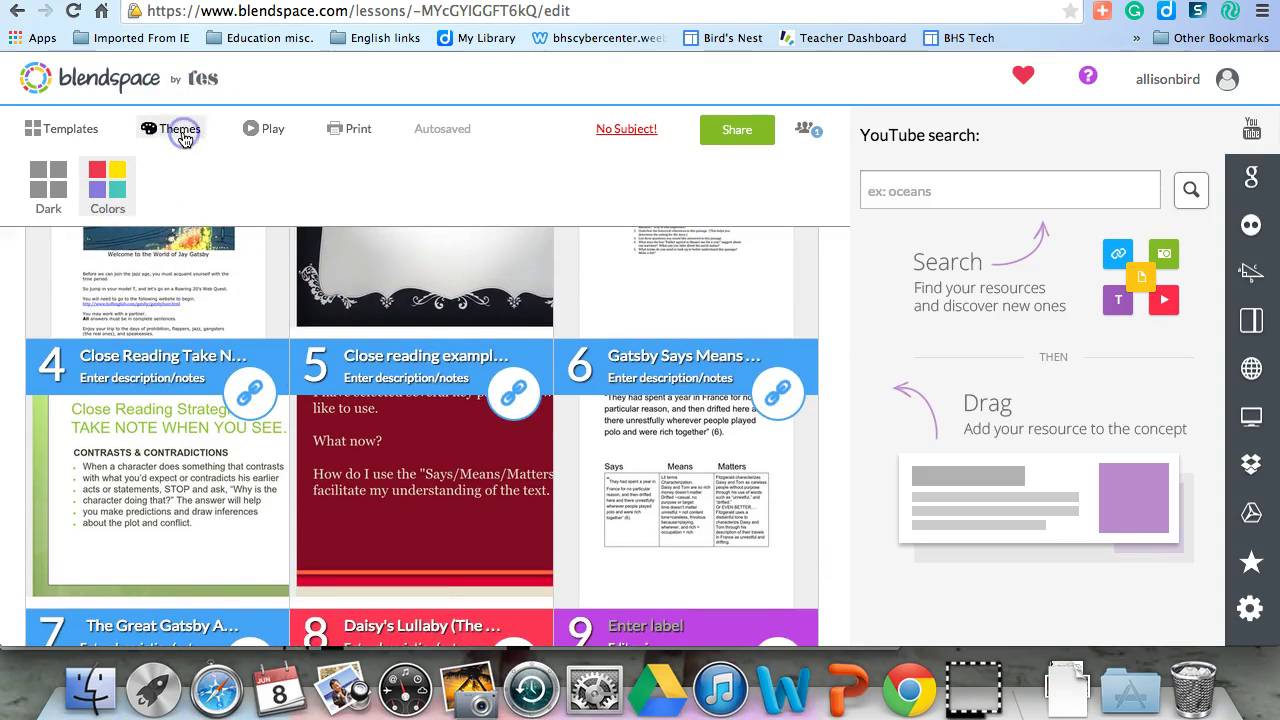
pyautogui.click(112, 178)
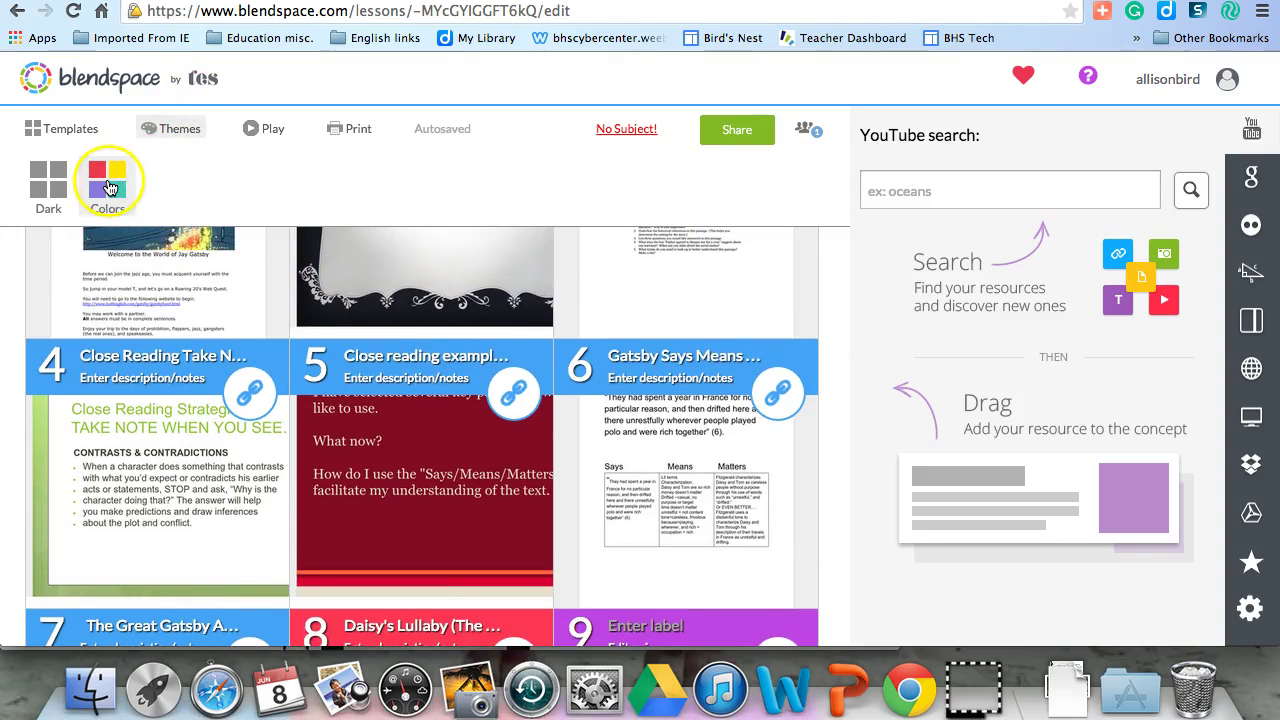
pyautogui.click(612, 288)
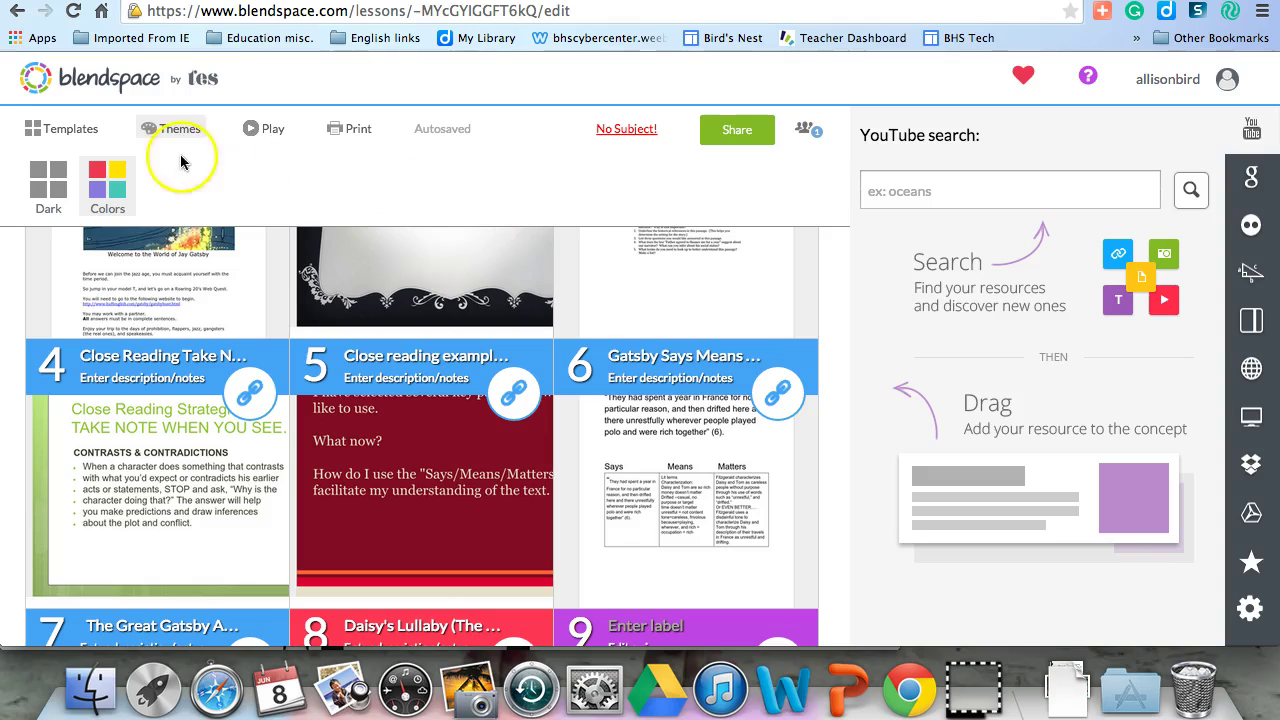
pyautogui.click(597, 70)
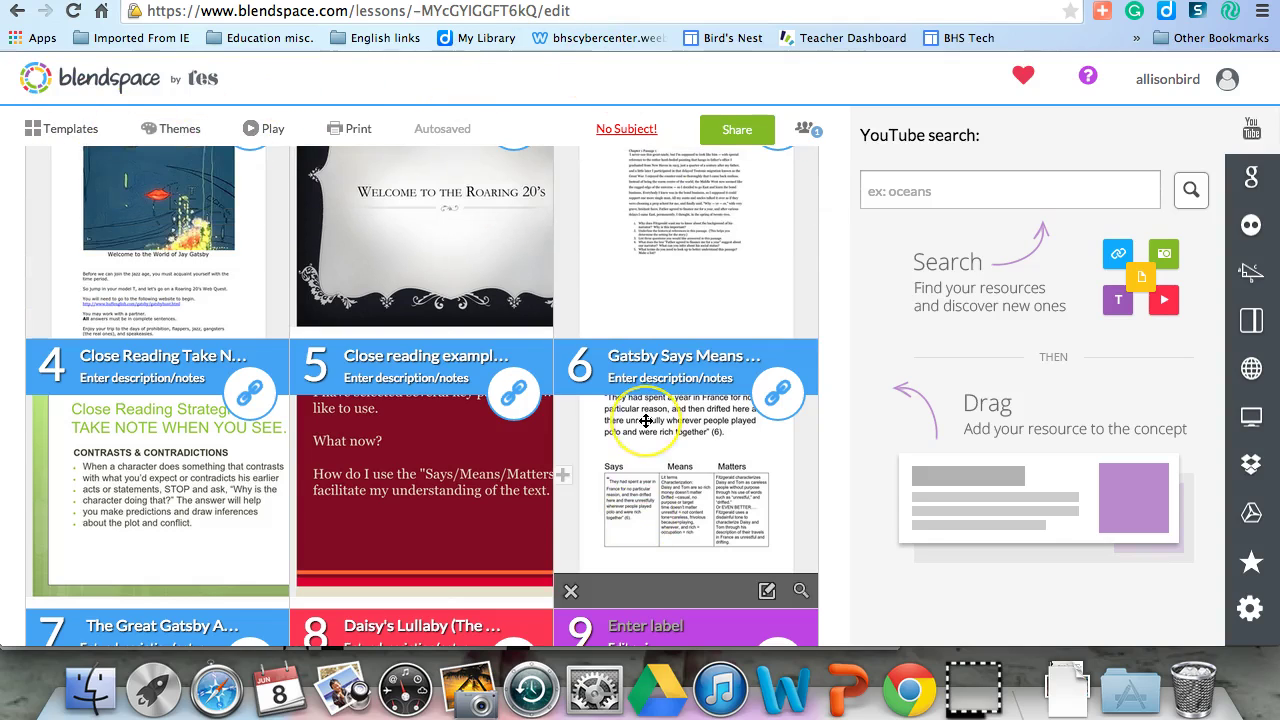
# Review the whole Gatsby lesson grid from its title to the last row of tiles.
pyautogui.scroll(3, 640, 420)
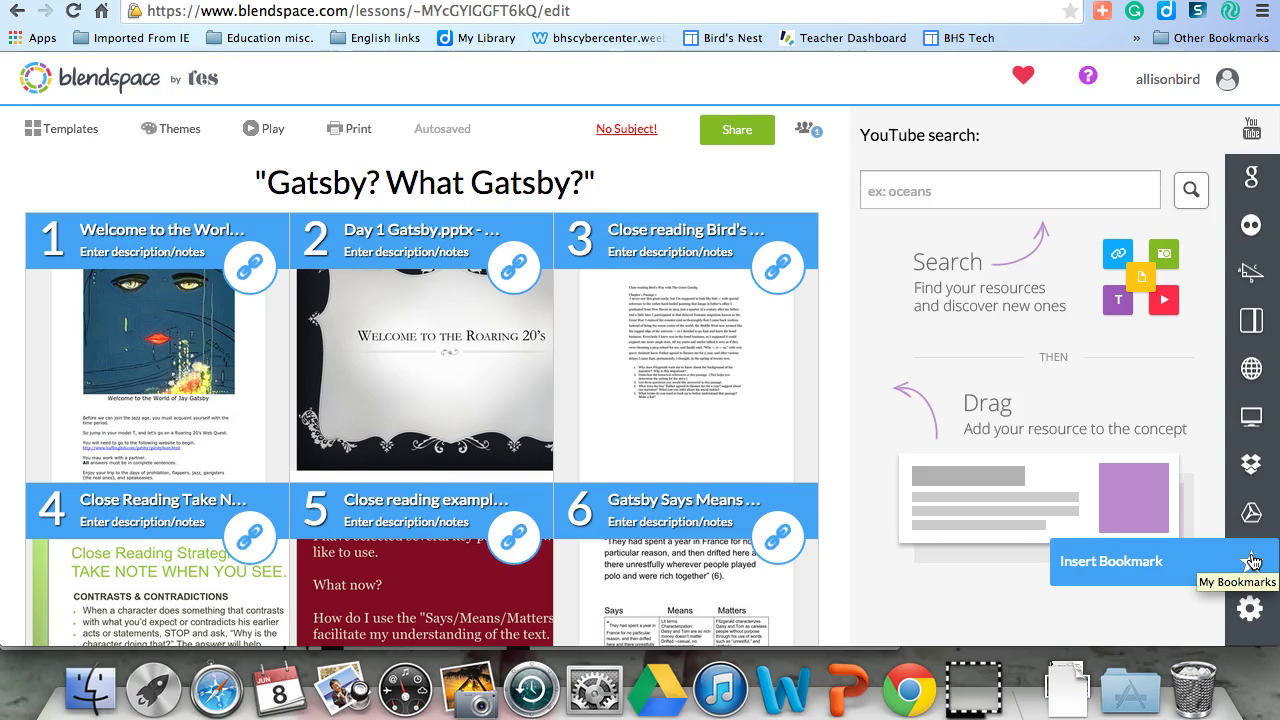
pyautogui.scroll(-5, 634, 423)
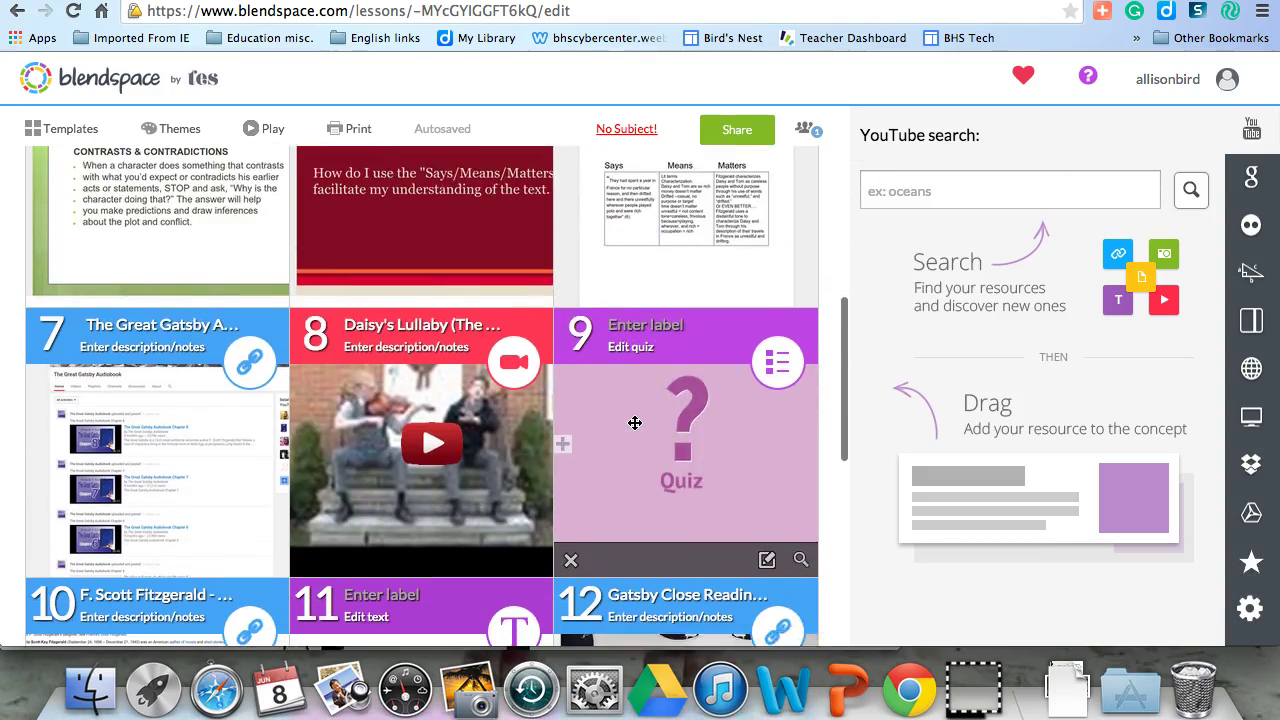
pyautogui.scroll(-6, 634, 423)
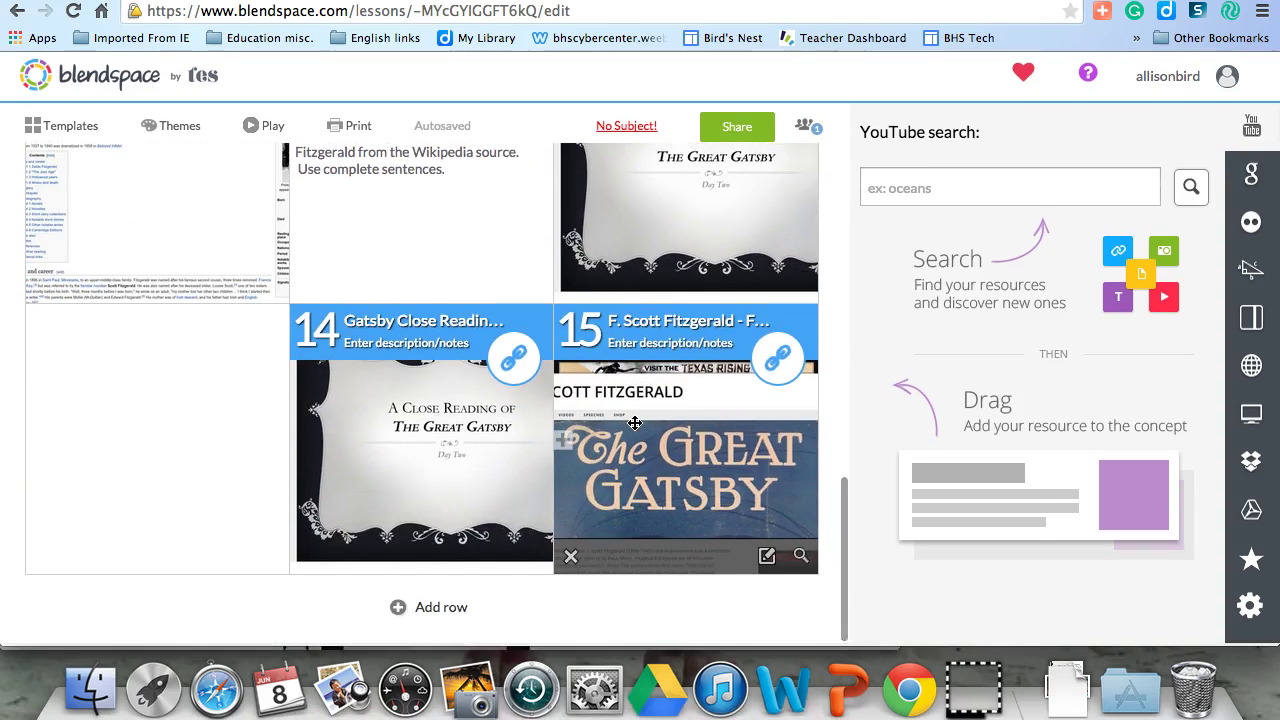
pyautogui.scroll(15, 634, 423)
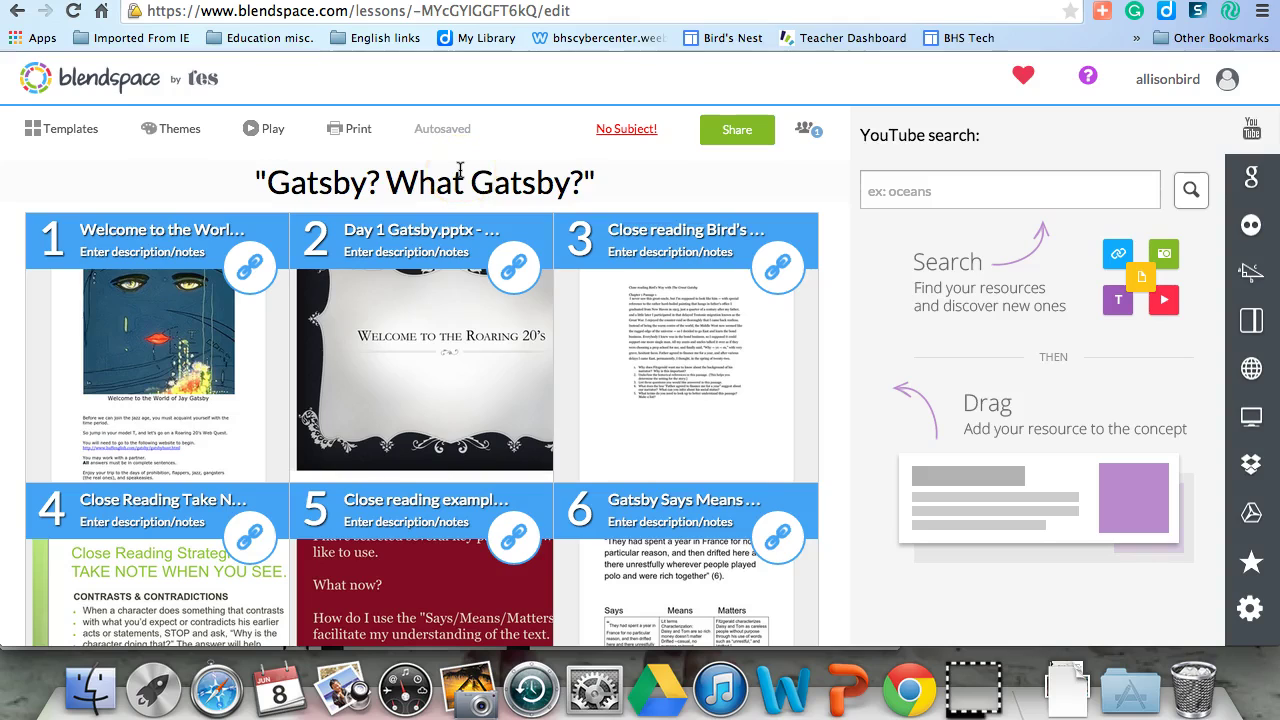
# Return to the lessons list and create a new lesson titled "Blastoff with Blendspace".
pyautogui.click(112, 86)
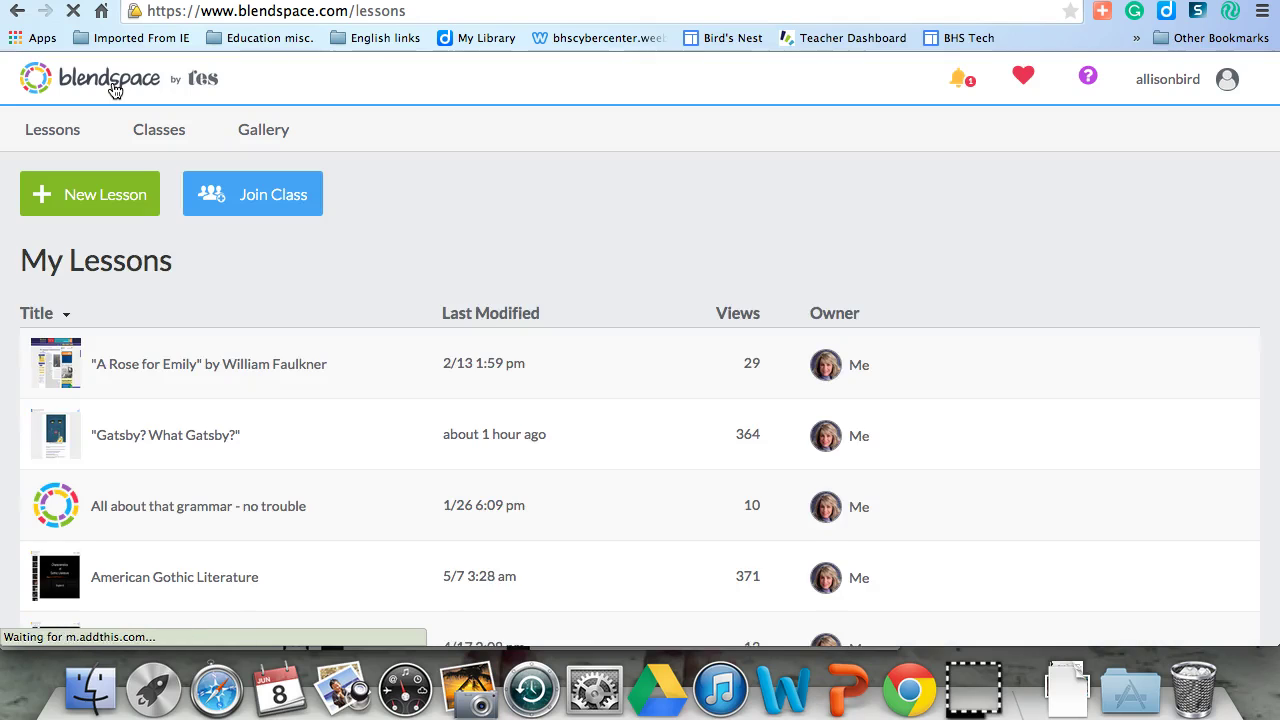
pyautogui.click(105, 152)
pyautogui.click(100, 200)
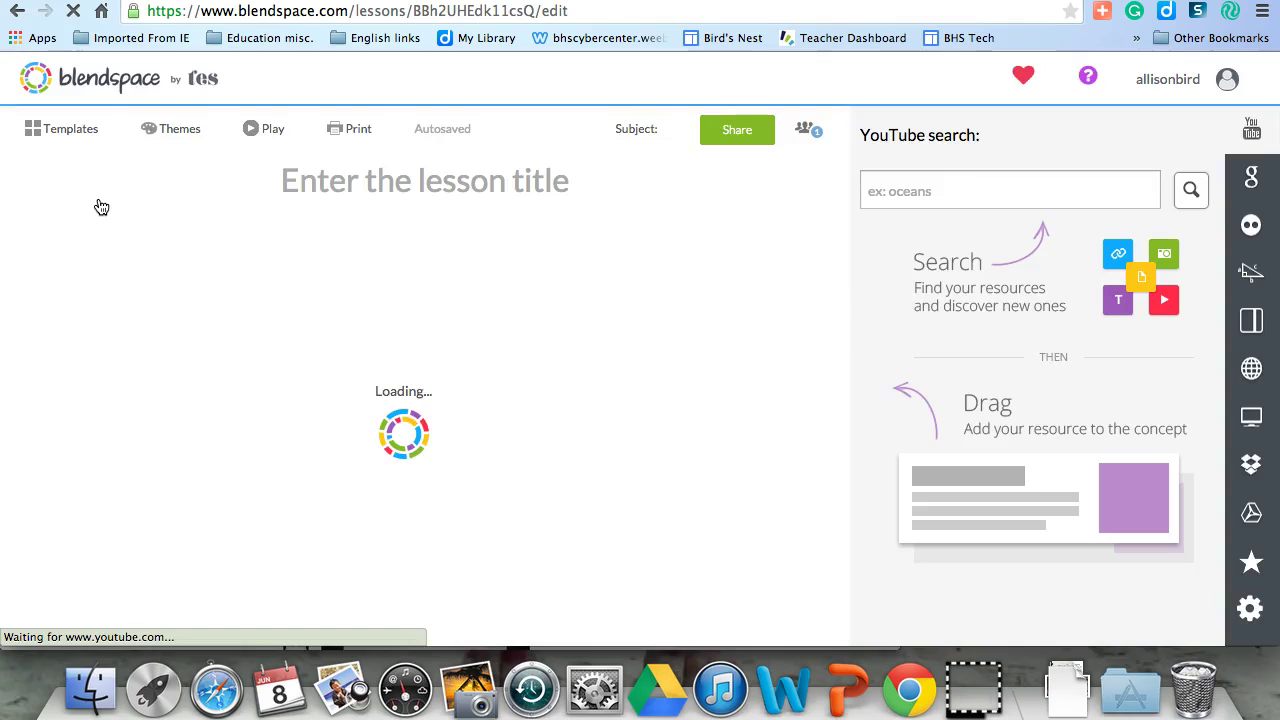
pyautogui.click(413, 188)
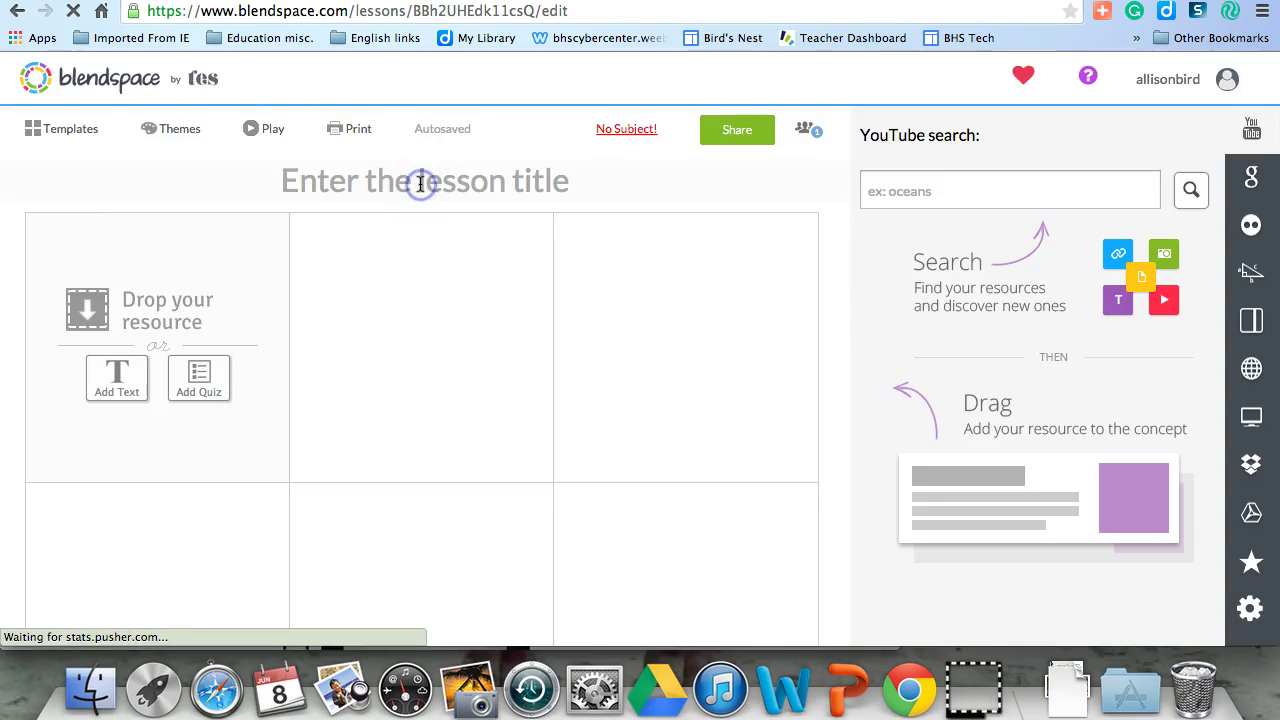
pyautogui.write('Blastoff with Blend')
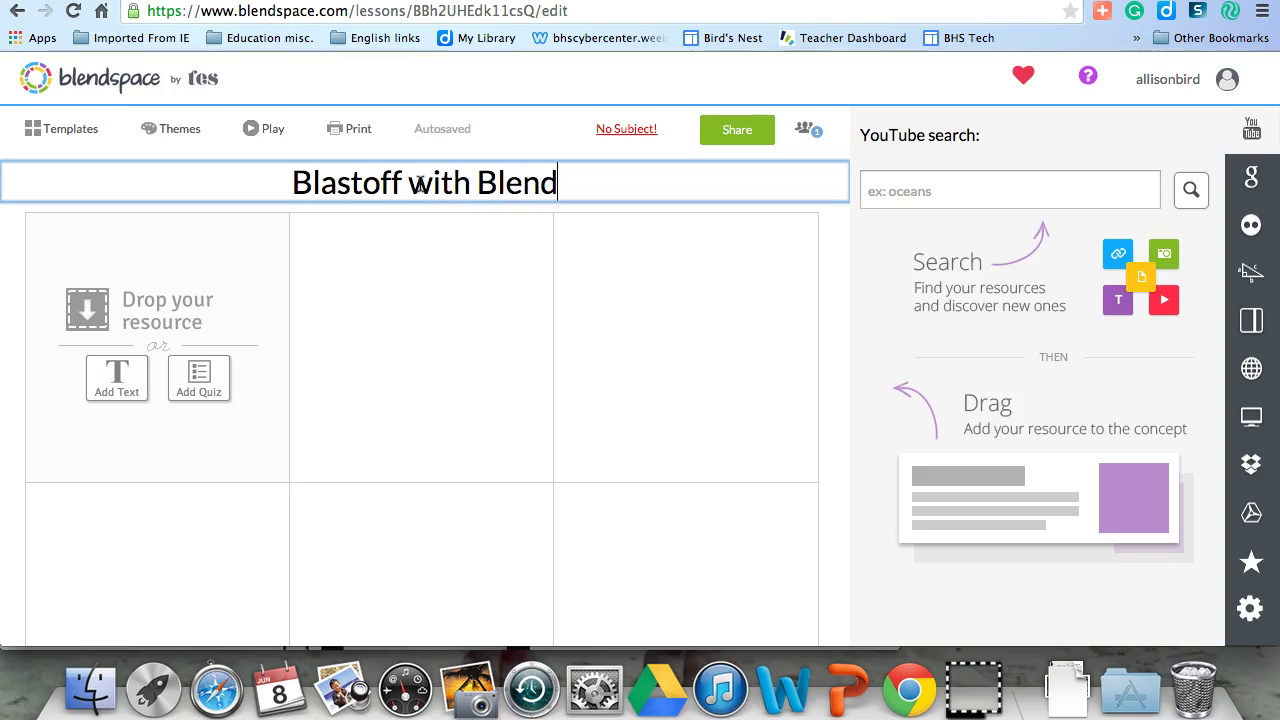
pyautogui.write('space')
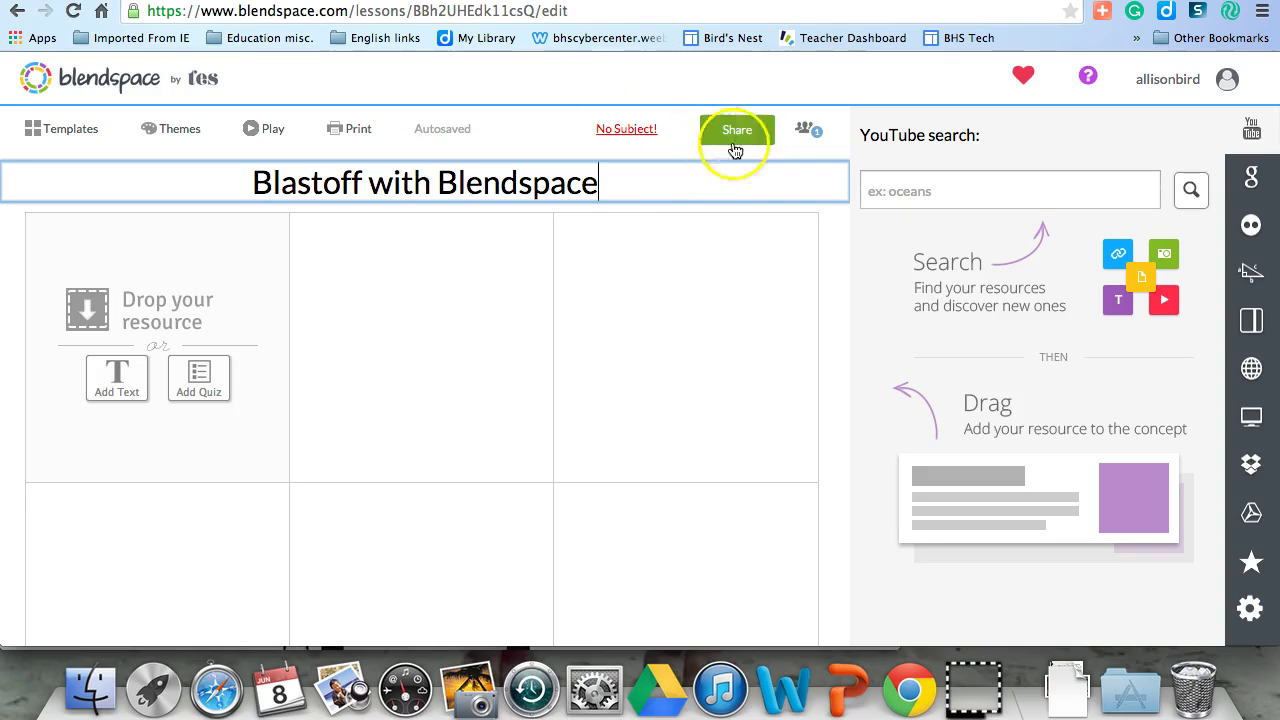
# Search YouTube for "Teaching with technology" and place the "Top 10 Reasons to Use Technology in Education" video in the first tile.
pyautogui.moveTo(651, 229)
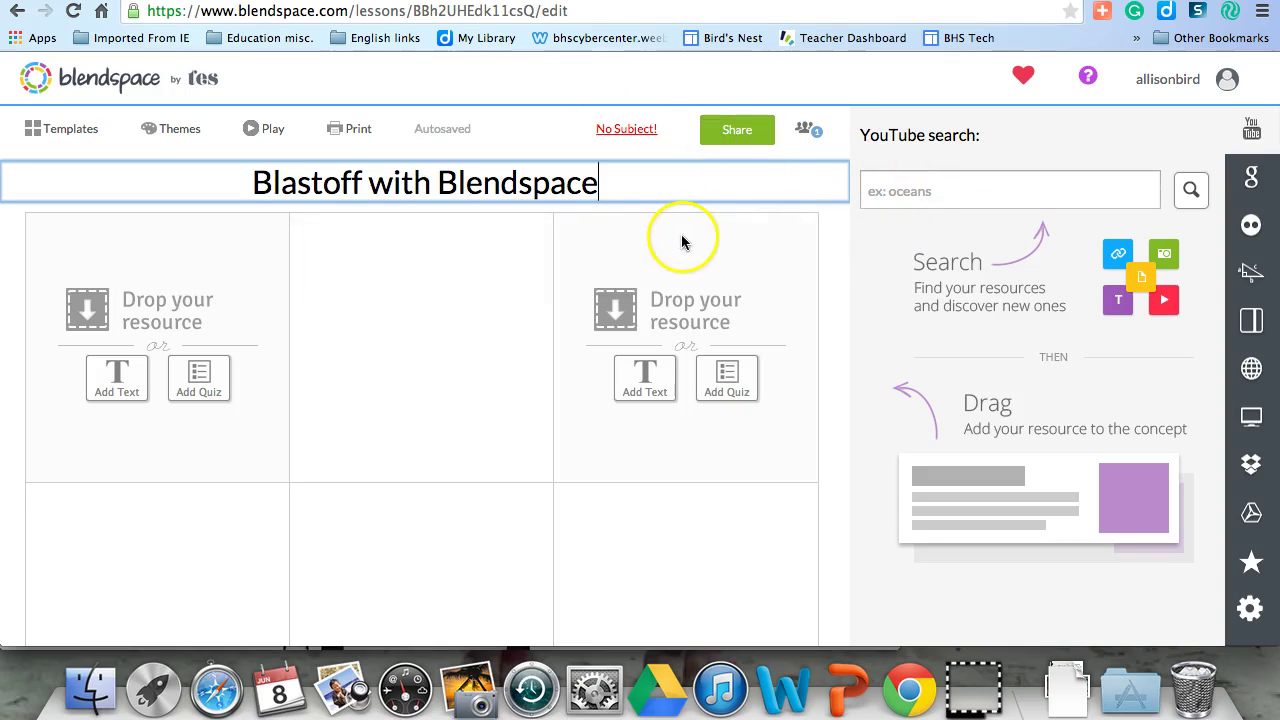
pyautogui.click(907, 199)
pyautogui.write('TE')
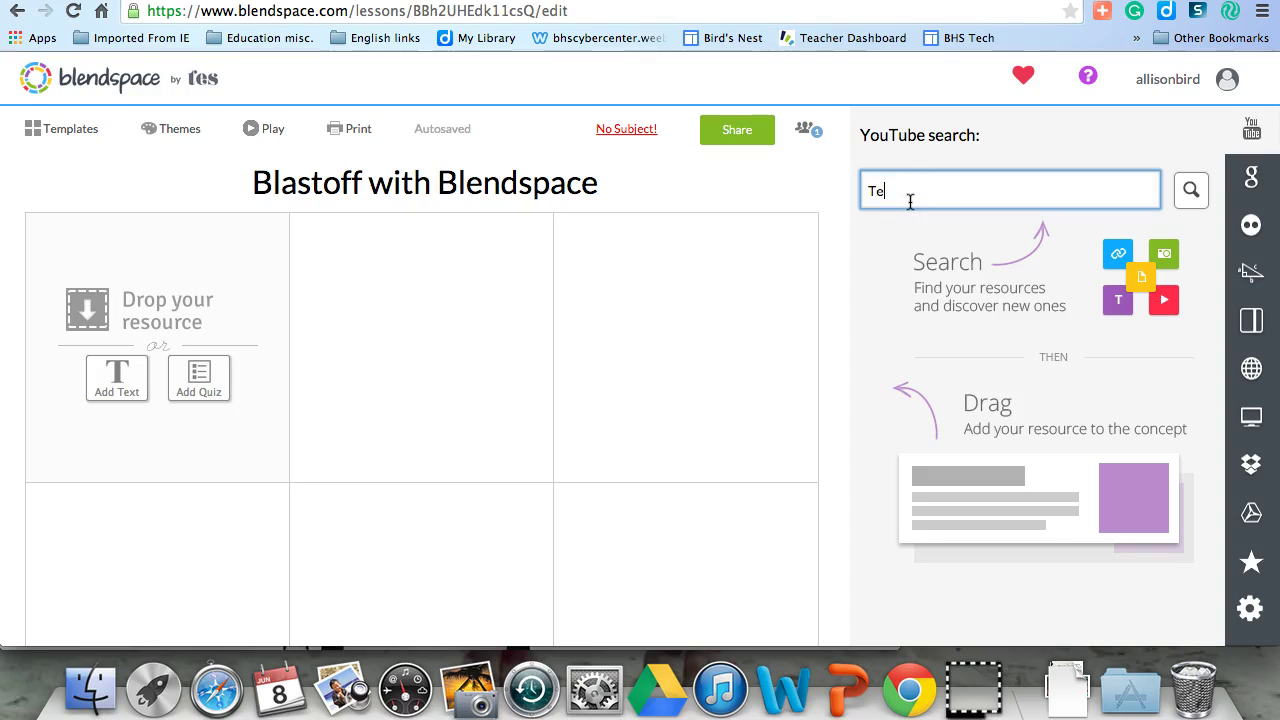
pyautogui.write('aching with technology')
pyautogui.press('Return')
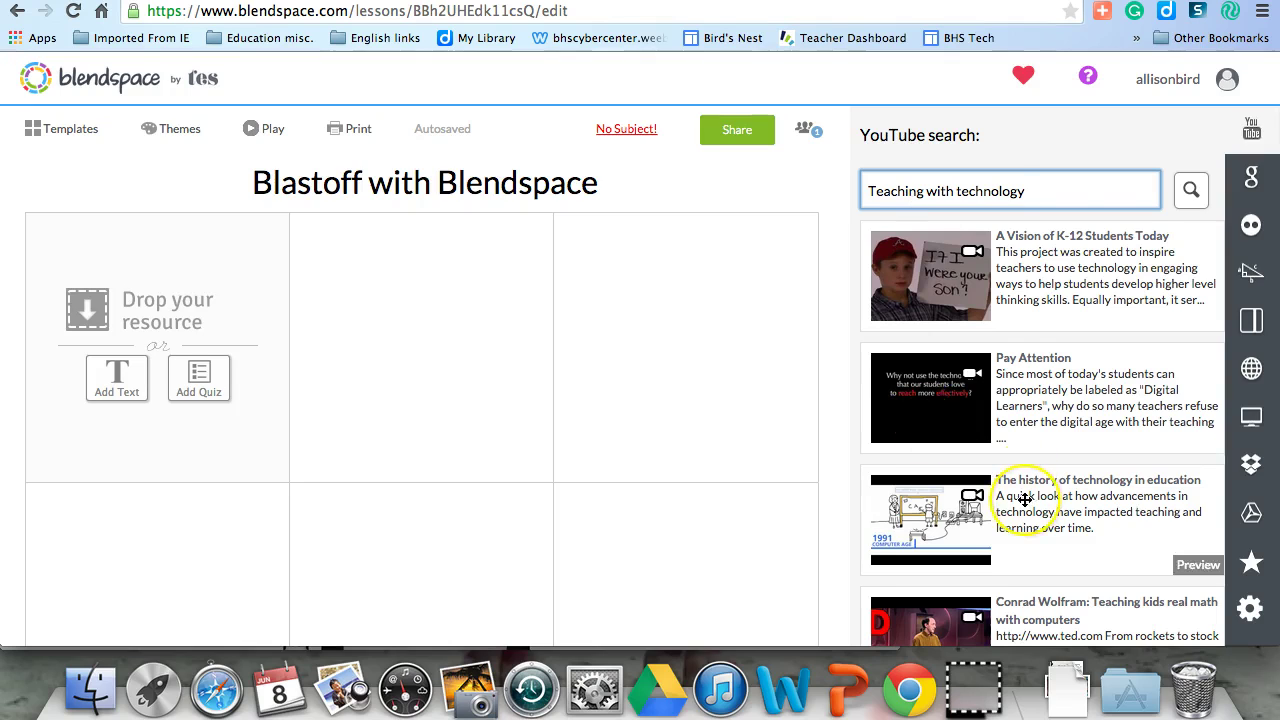
pyautogui.scroll(-5, 1020, 497)
pyautogui.scroll(-3, 1024, 499)
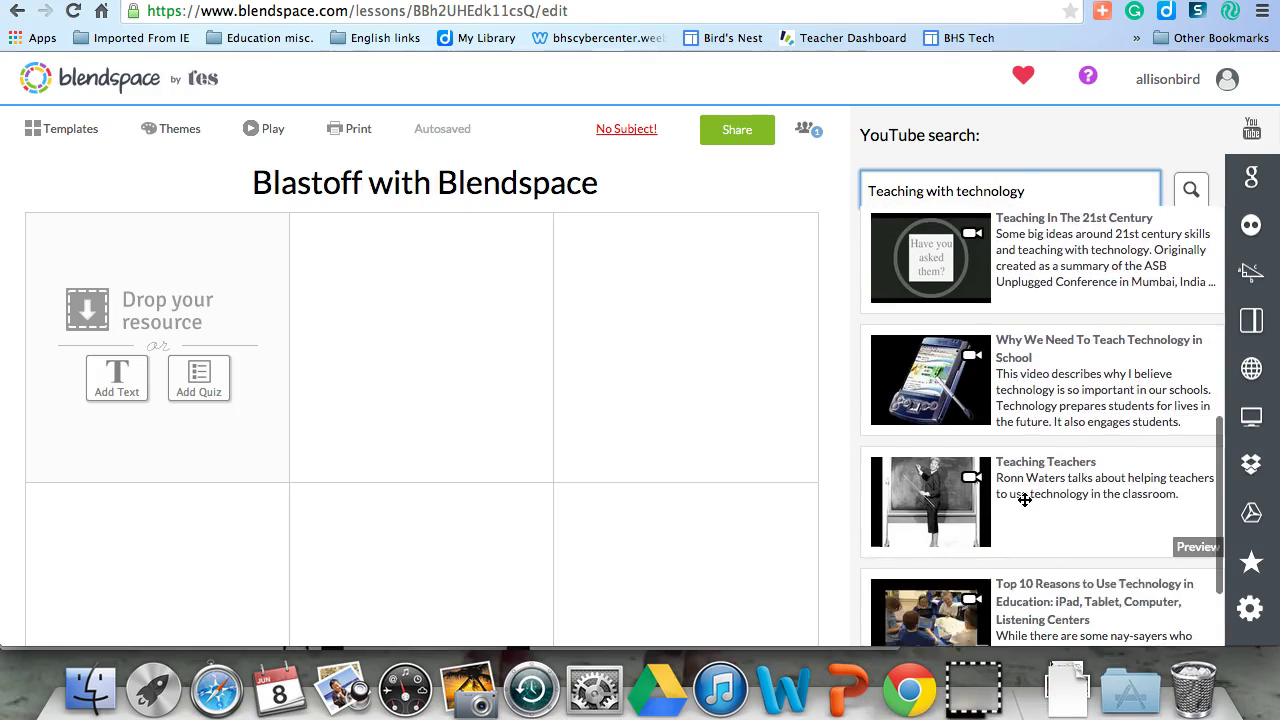
pyautogui.moveTo(1050, 550); pyautogui.dragTo(198, 305)
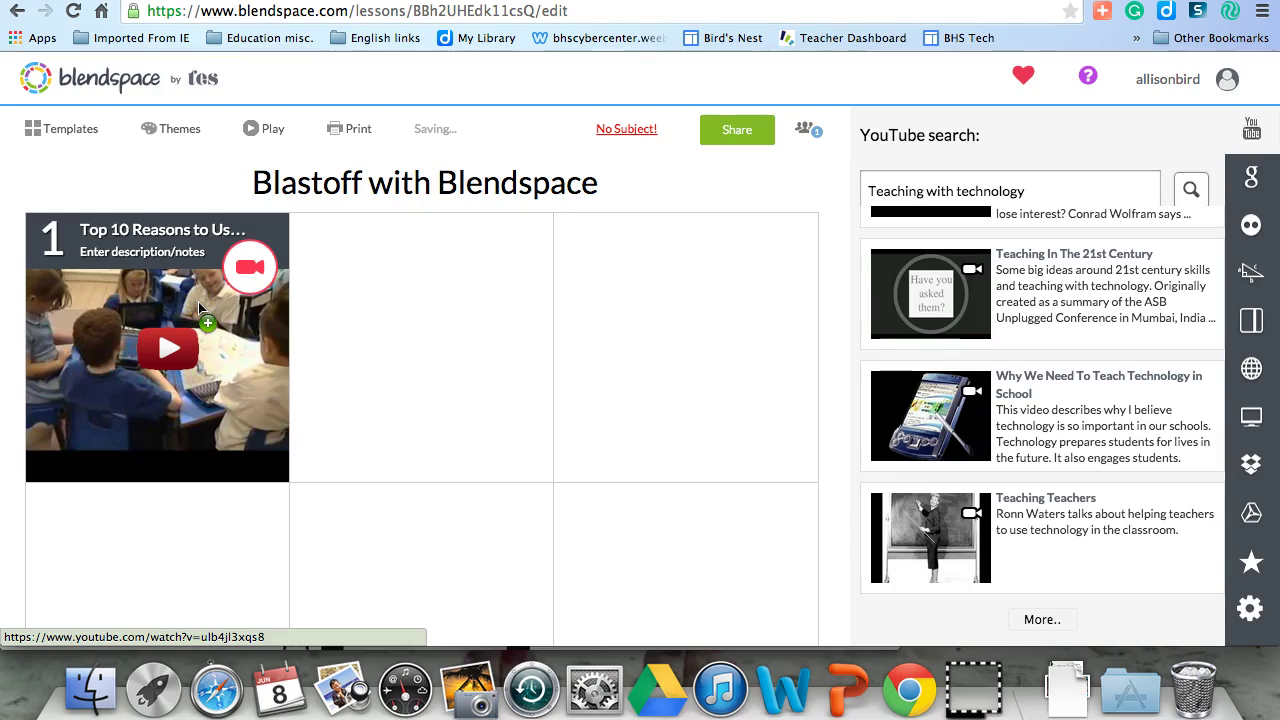
# Preview the video in the first tile, close the preview, and check the tile's editing options.
pyautogui.click(172, 346)
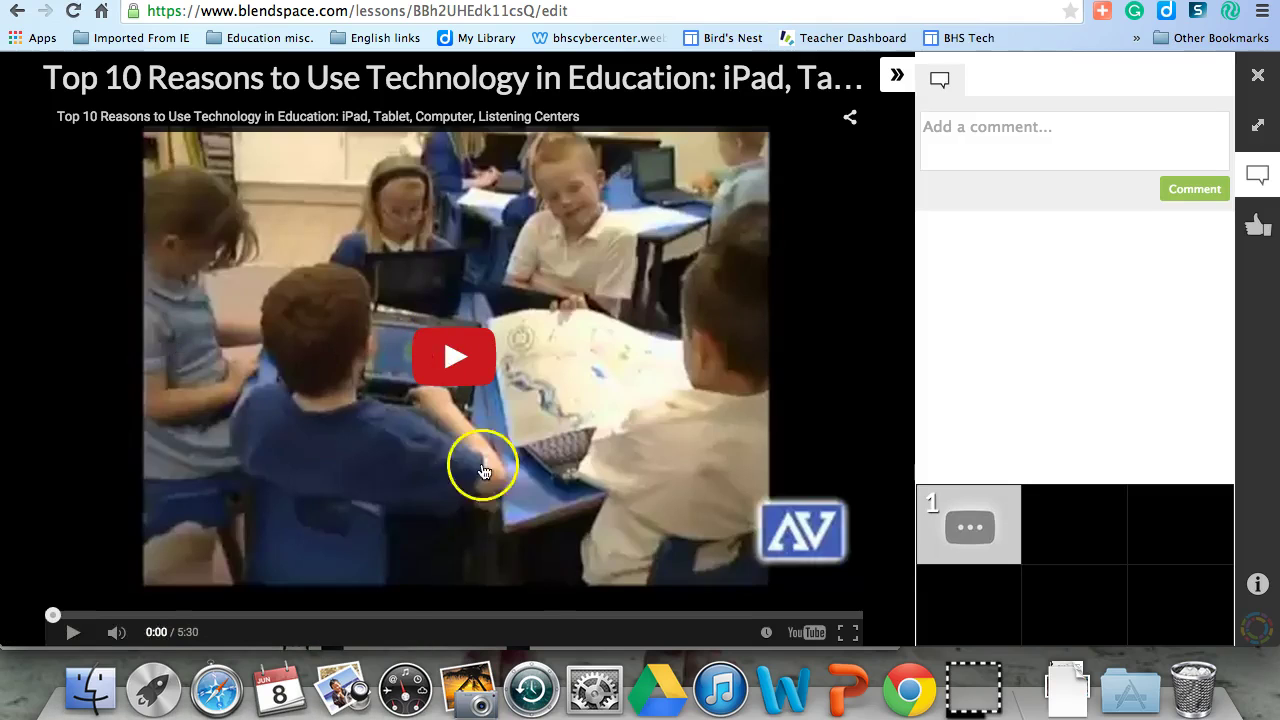
pyautogui.click(1258, 75)
pyautogui.moveTo(89, 512)
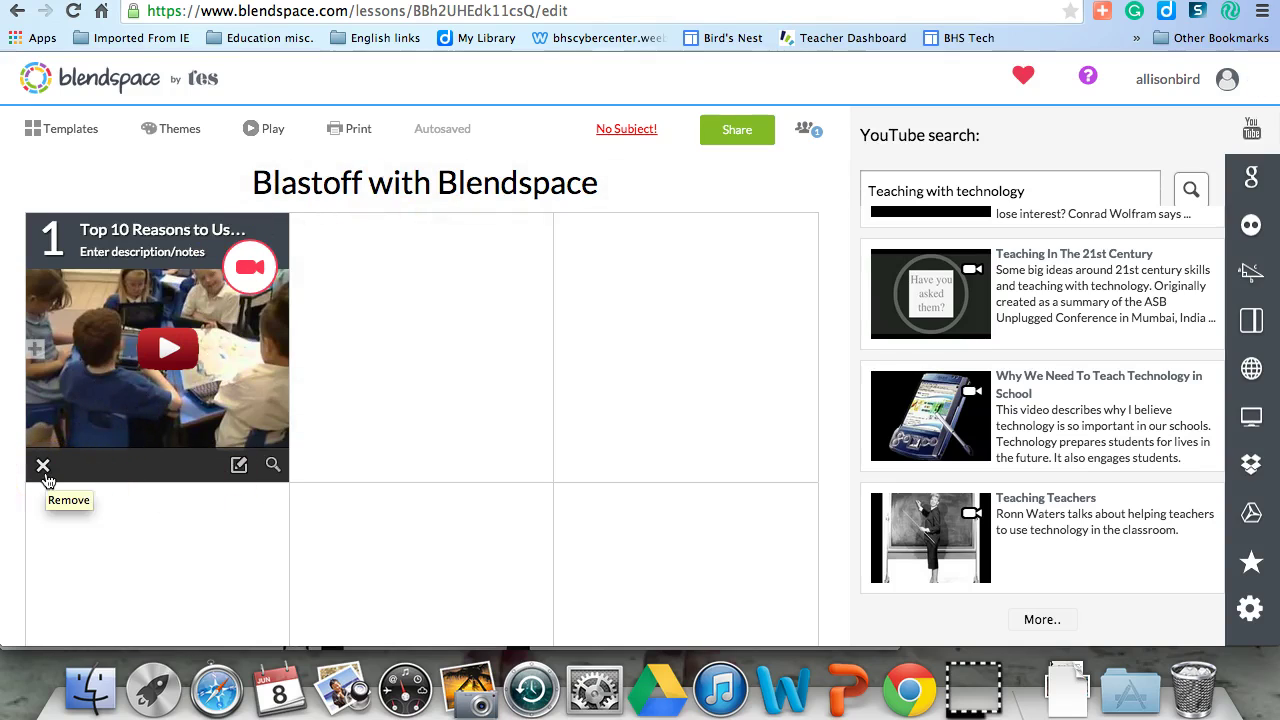
# Find the Google image of a woman and girl at a laptop and place it in the second tile.
pyautogui.moveTo(420, 415)
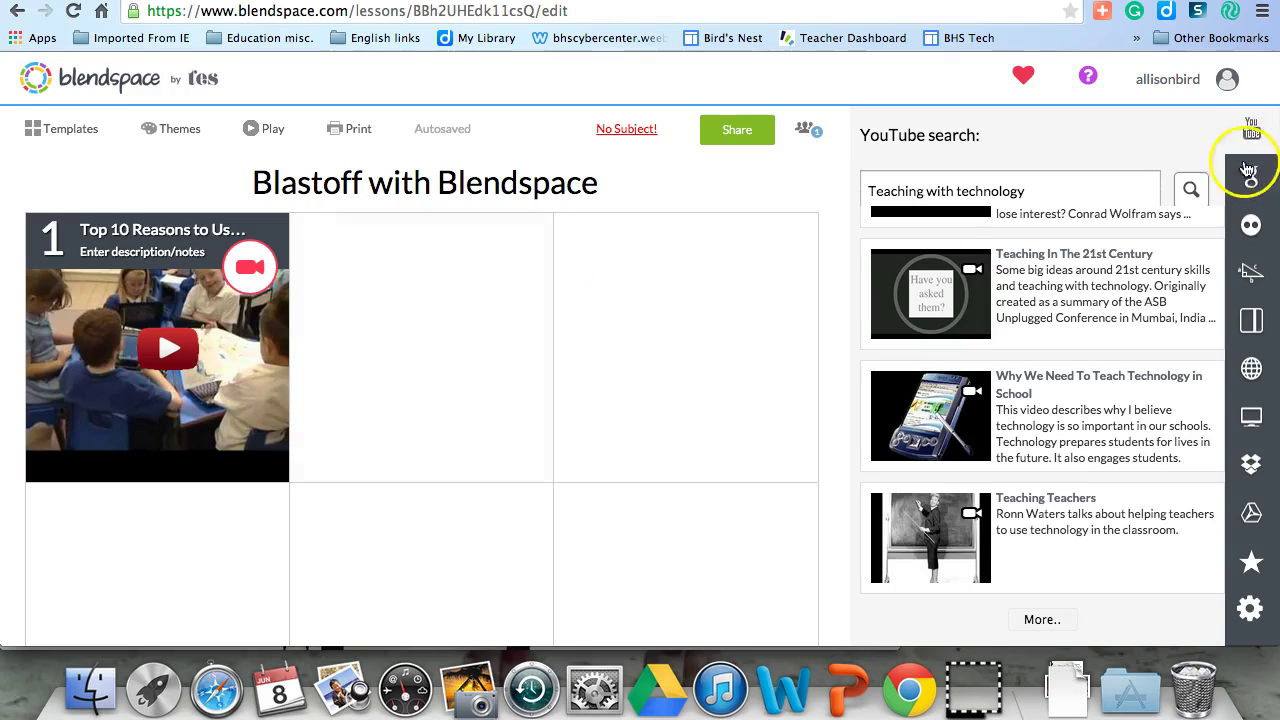
pyautogui.click(1250, 176)
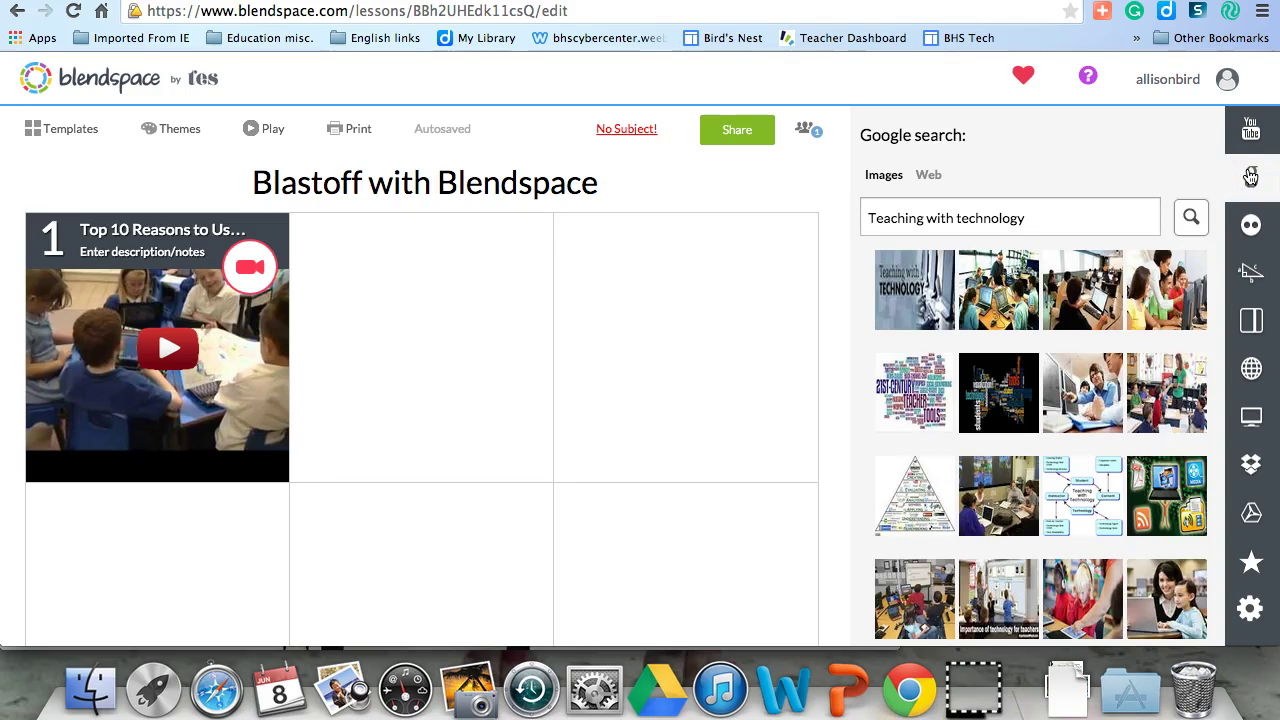
pyautogui.scroll(-2, 1075, 442)
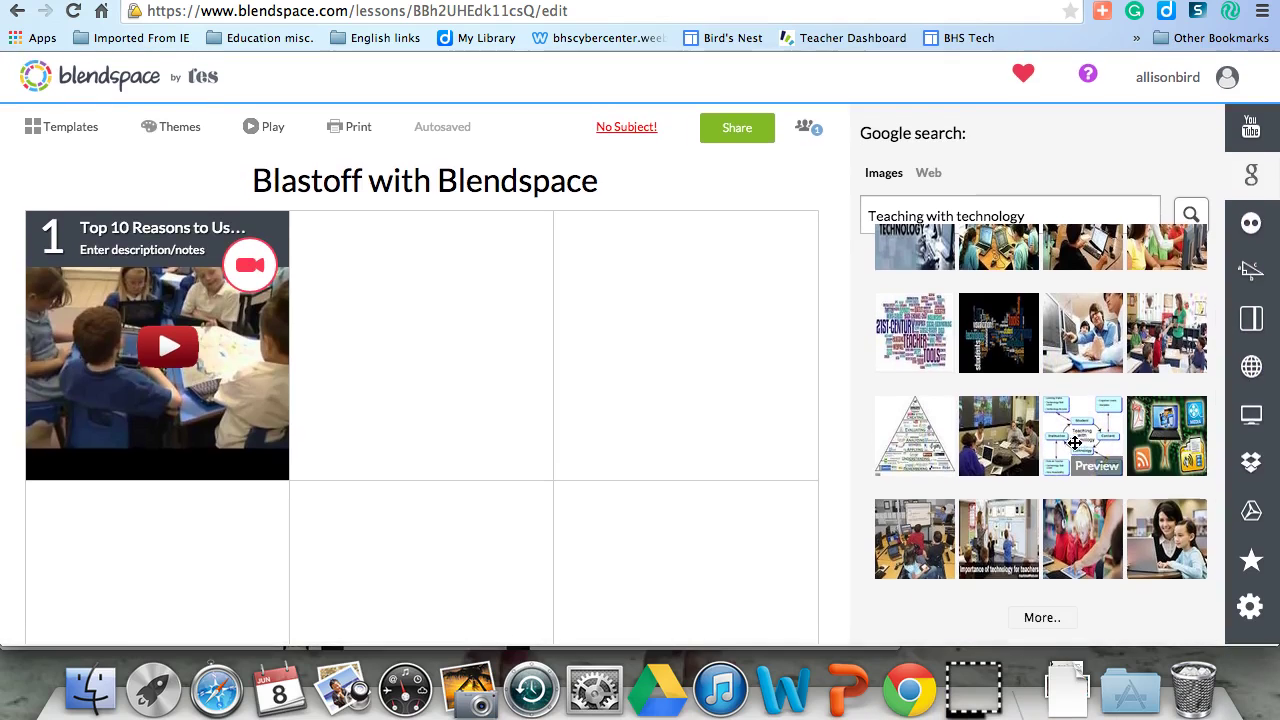
pyautogui.moveTo(1163, 540); pyautogui.dragTo(475, 299)
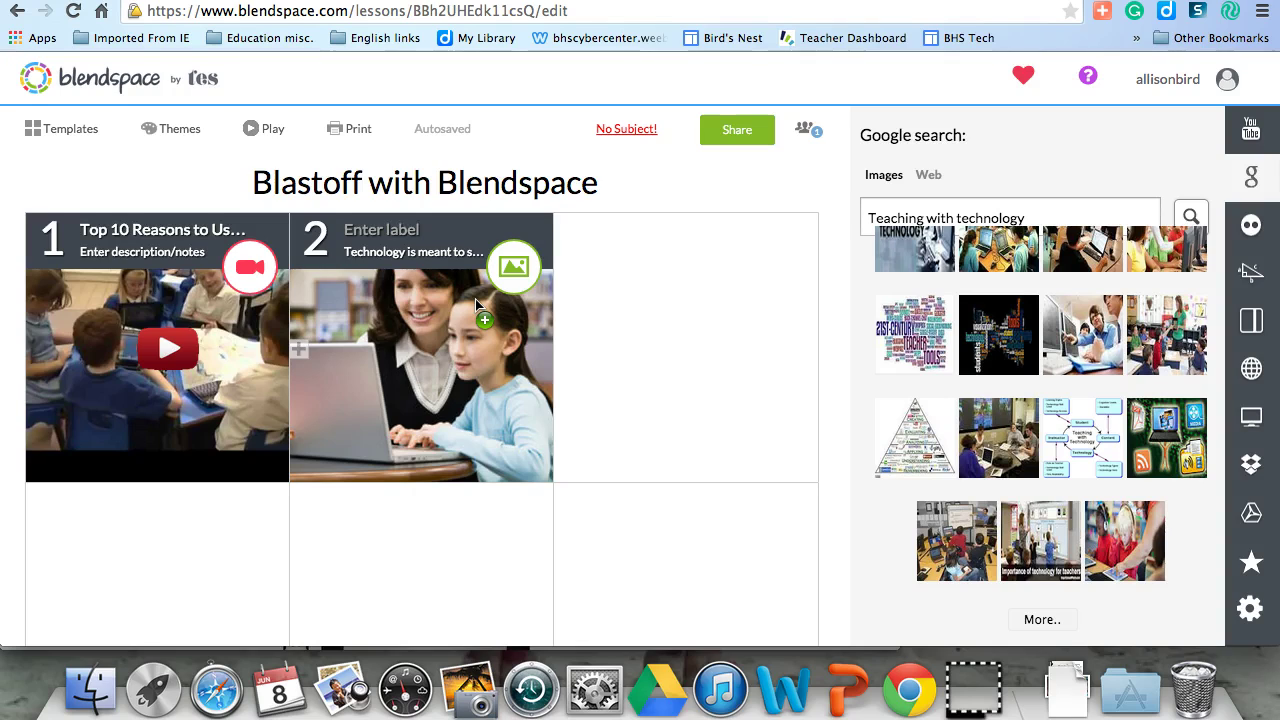
# Apply the Colors theme to the lesson.
pyautogui.click(177, 130)
pyautogui.click(107, 186)
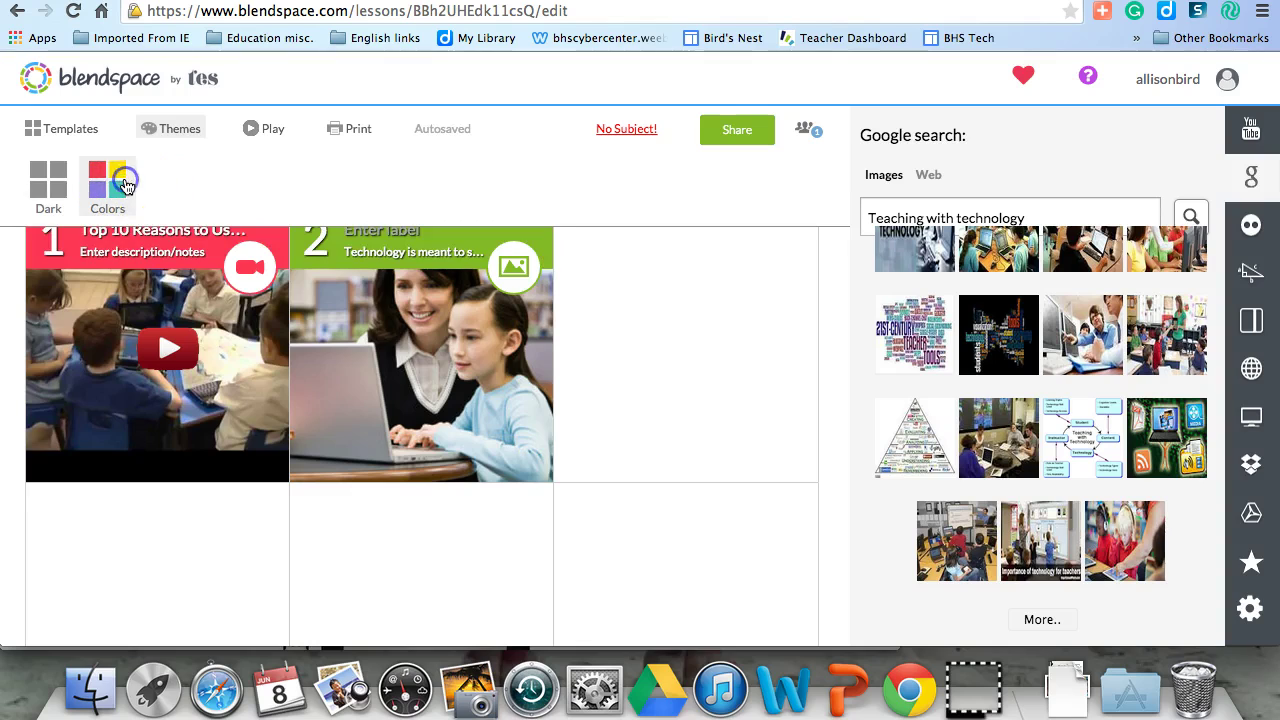
pyautogui.moveTo(897, 473); pyautogui.dragTo(642, 225)
pyautogui.moveTo(571, 309)
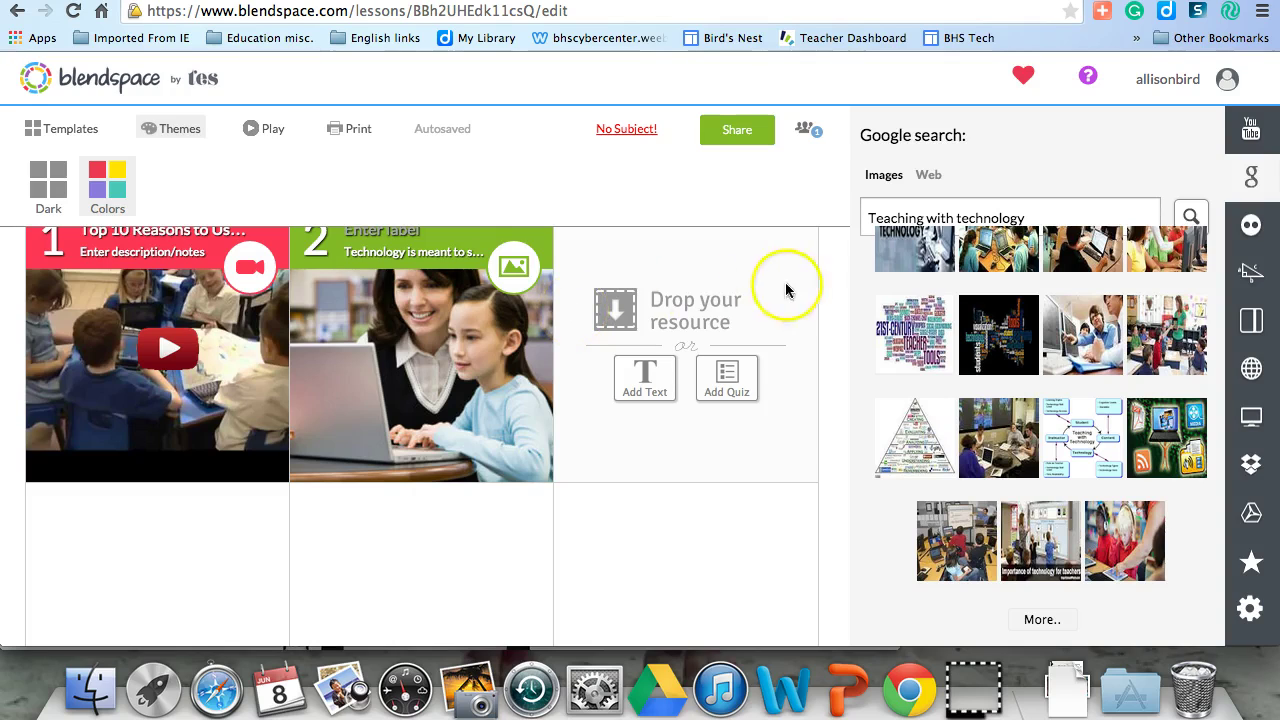
# Place the "It is about experimenting" image from the Flickr results for "Teaching with technology" in the third tile.
pyautogui.click(1251, 222)
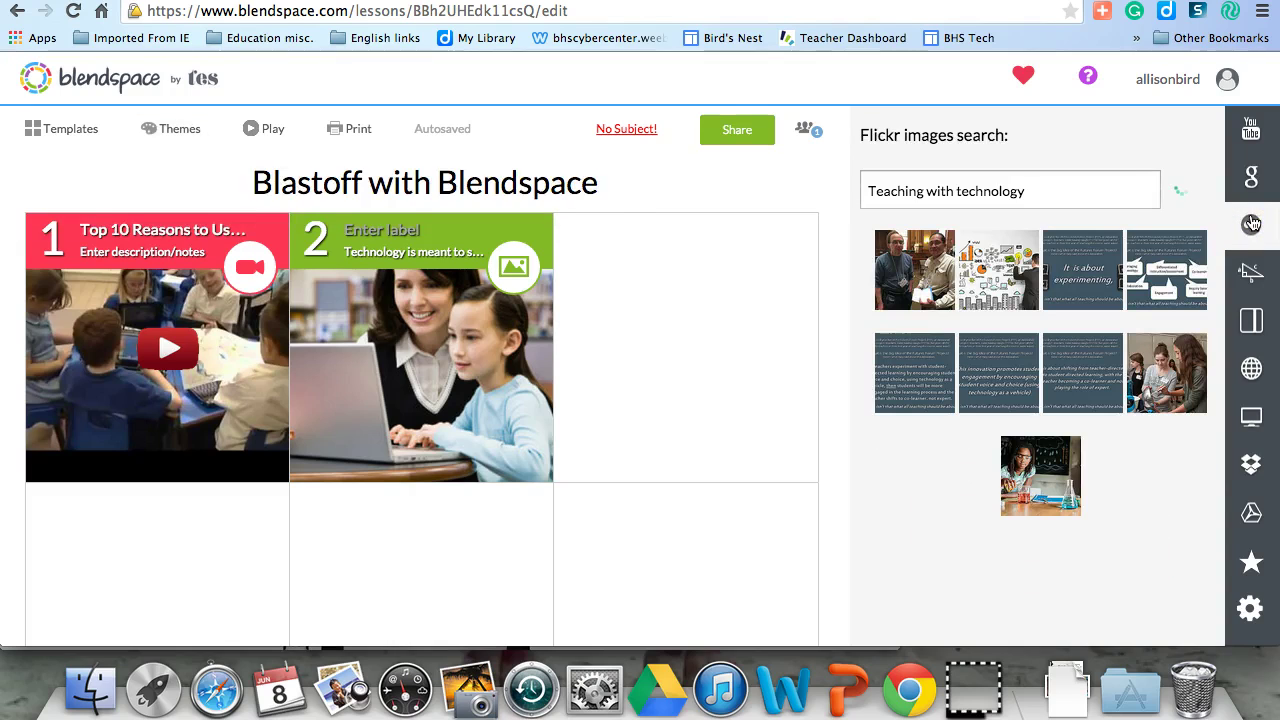
pyautogui.click(1046, 200)
pyautogui.click(1050, 194)
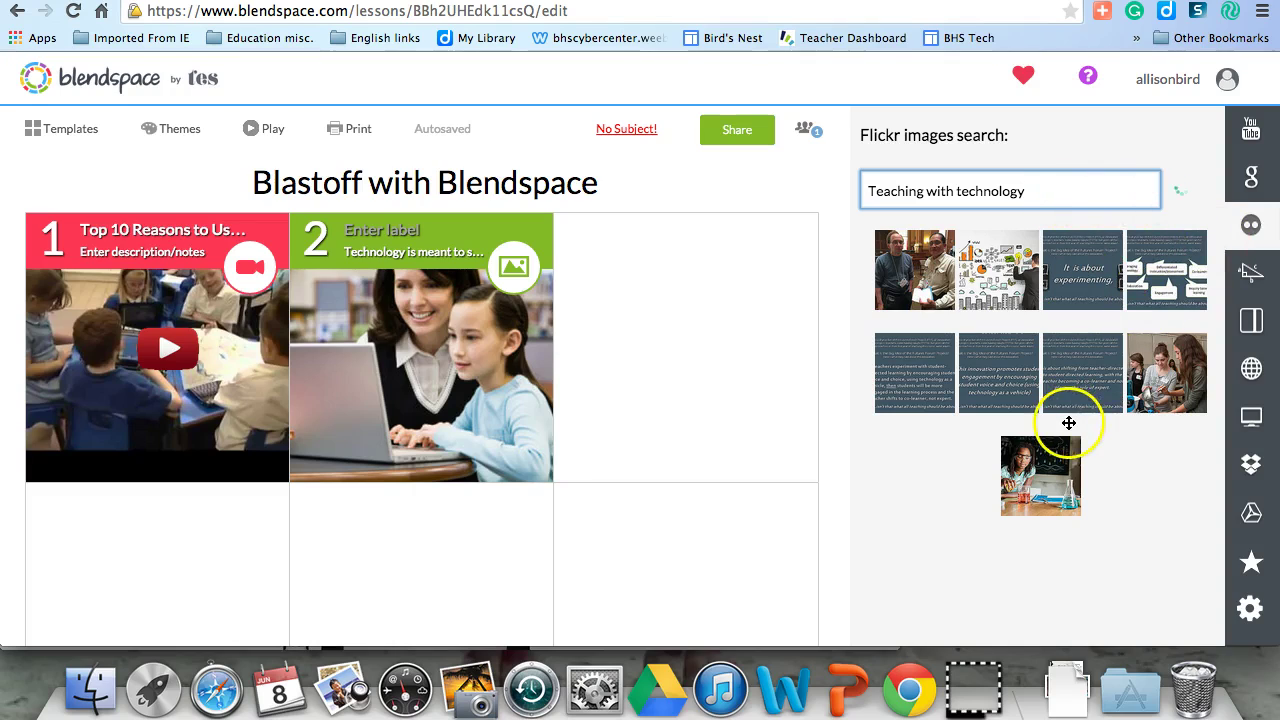
pyautogui.click(920, 285)
pyautogui.moveTo(920, 285); pyautogui.dragTo(762, 285)
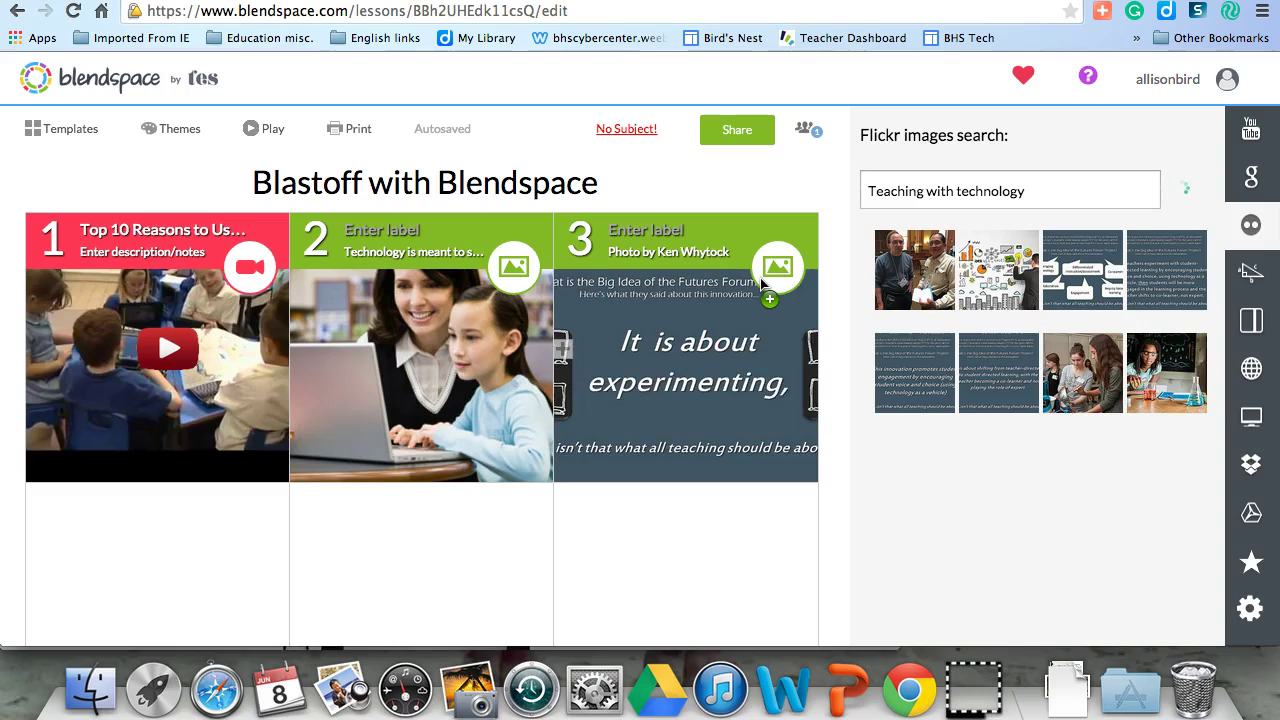
# Remove the Flickr image from the third tile and confirm the removal.
pyautogui.moveTo(734, 394)
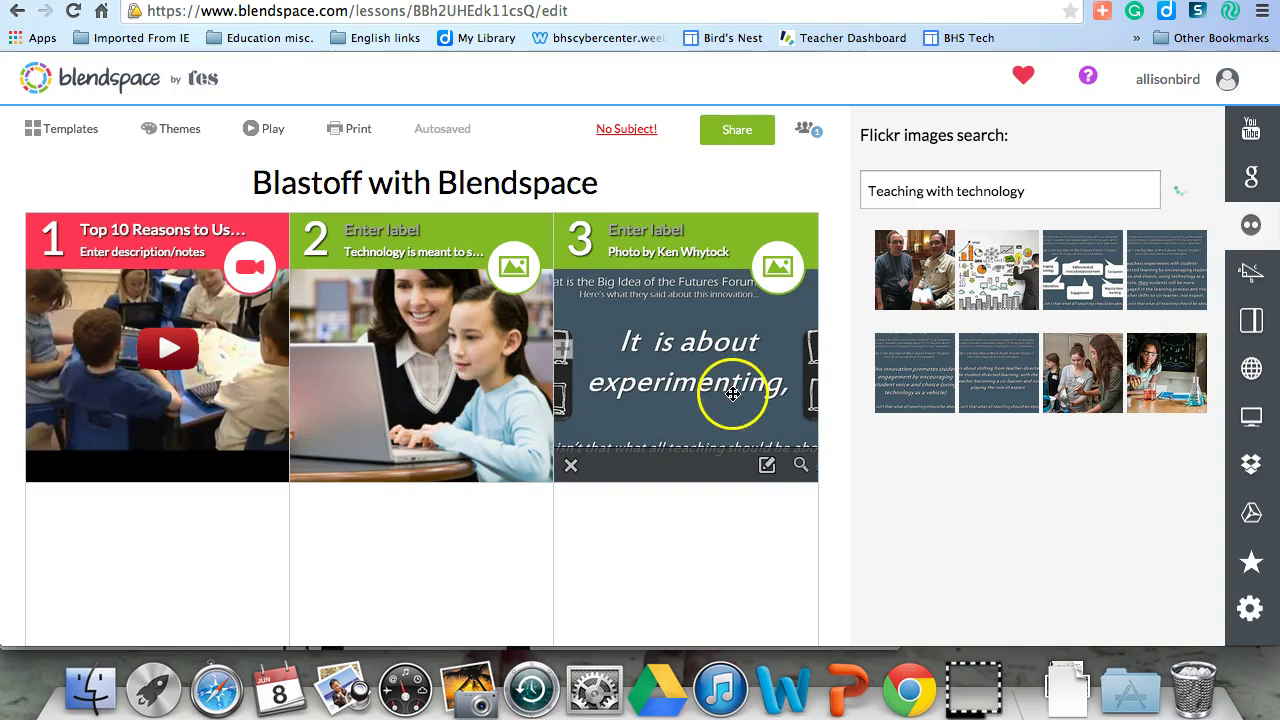
pyautogui.click(572, 468)
pyautogui.click(785, 221)
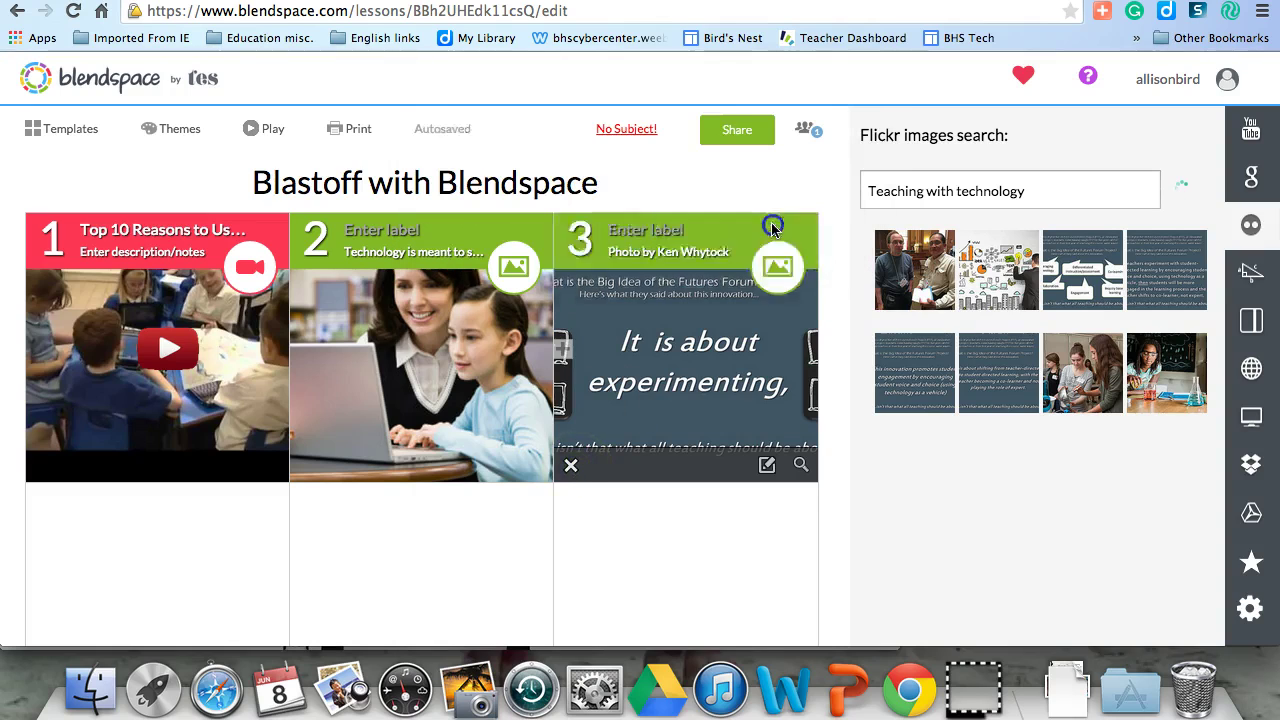
# Check the Educreations and Gooru Learning search results for "Teaching with technology".
pyautogui.click(1247, 272)
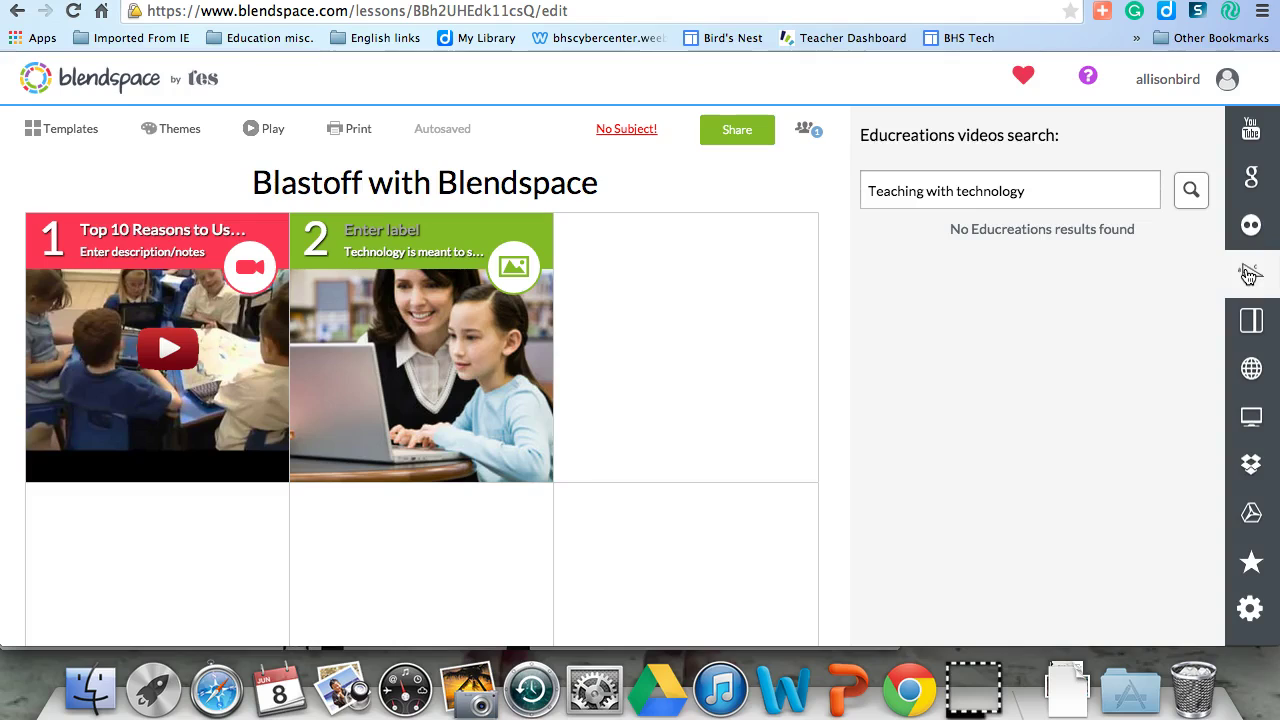
pyautogui.click(1254, 322)
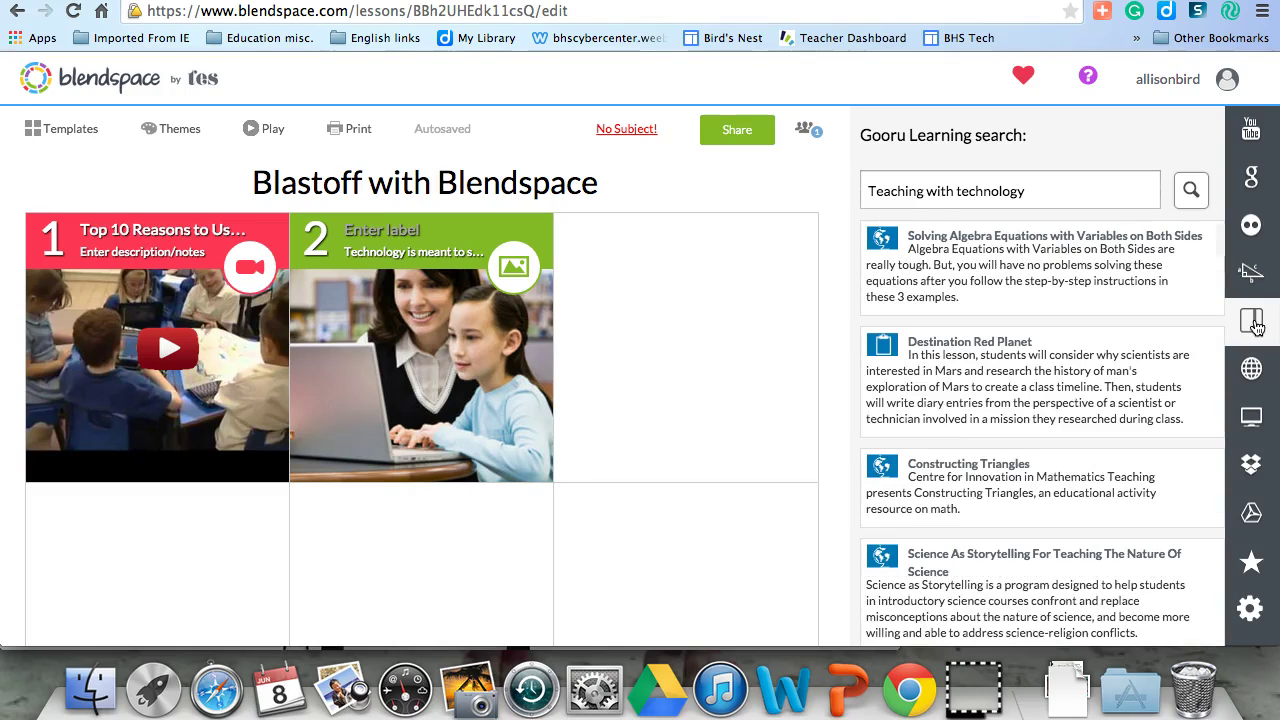
pyautogui.moveTo(1147, 251); pyautogui.dragTo(1097, 237)
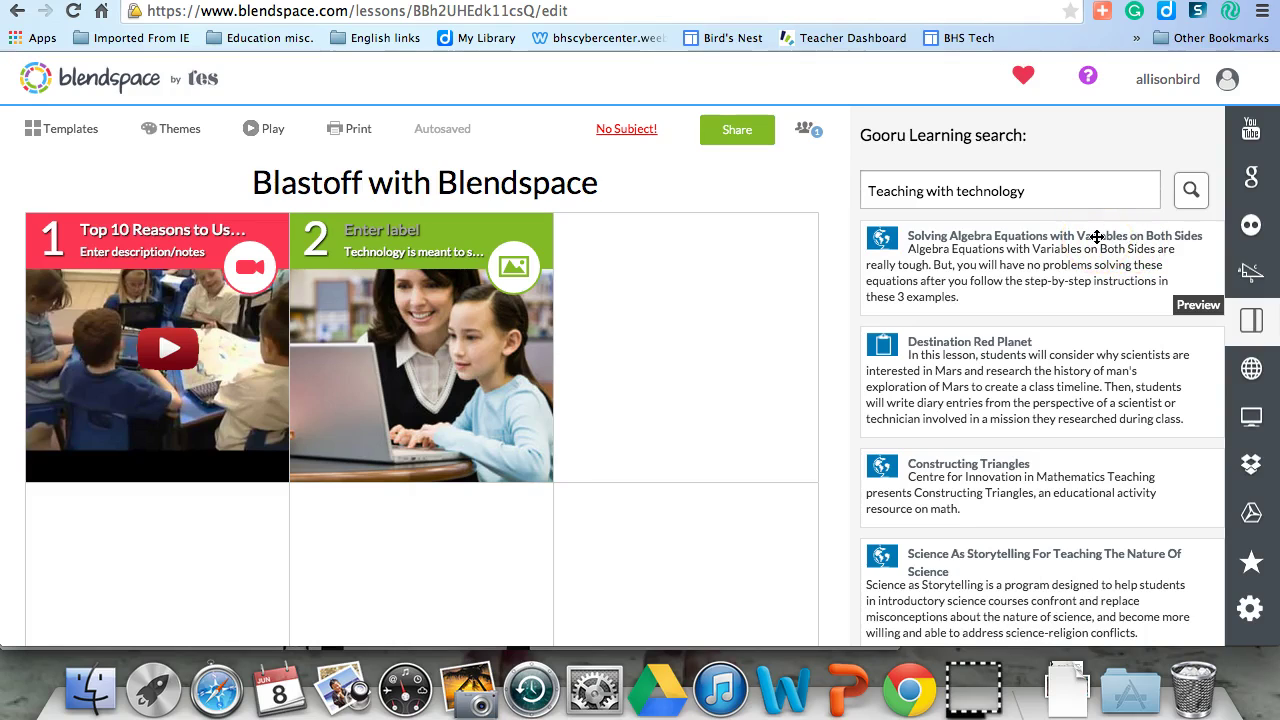
# Look up the copied Google Slides link as a web link and place "Gatsby Close Reading Lesson Day Two" in the third tile.
pyautogui.click(1255, 372)
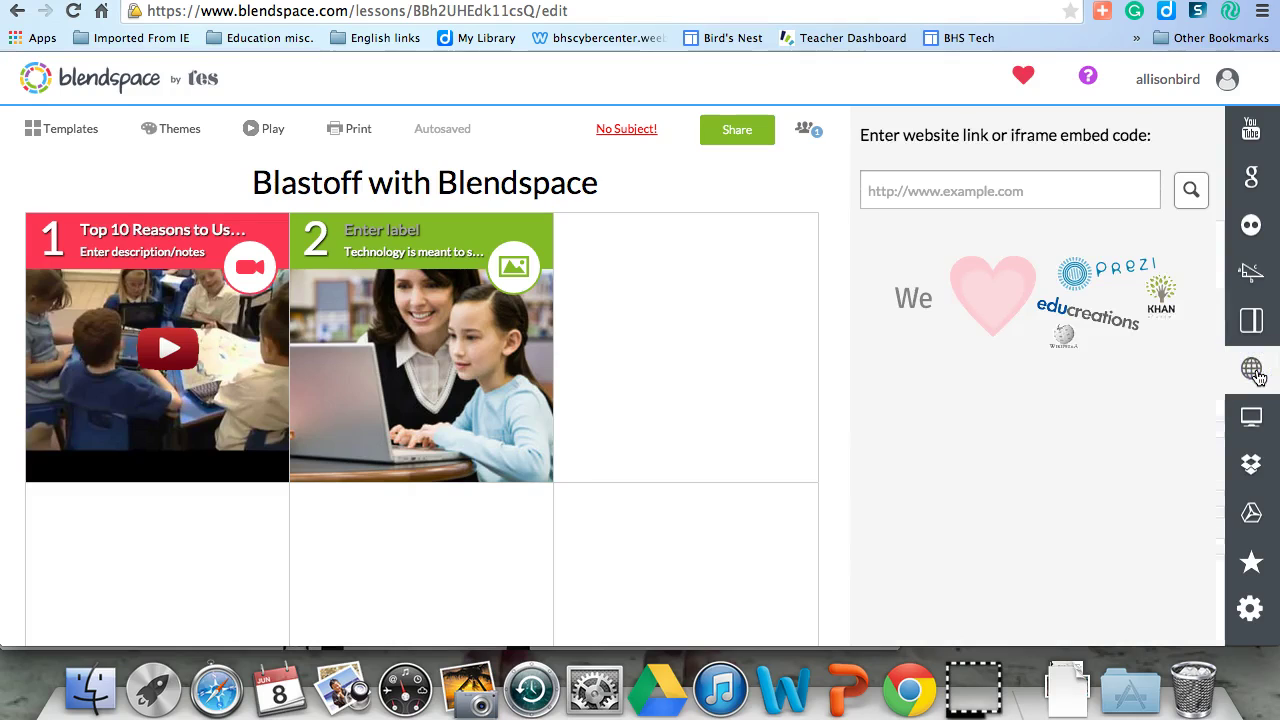
pyautogui.click(995, 190)
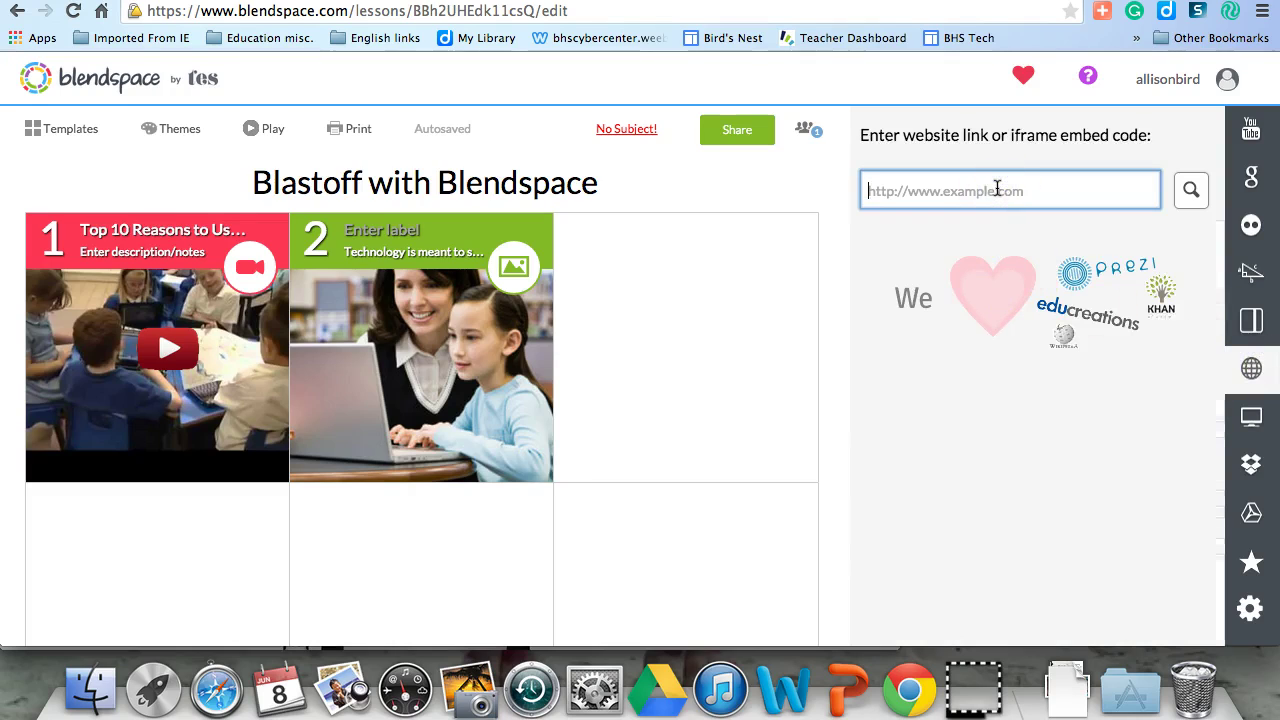
pyautogui.press('super+v')
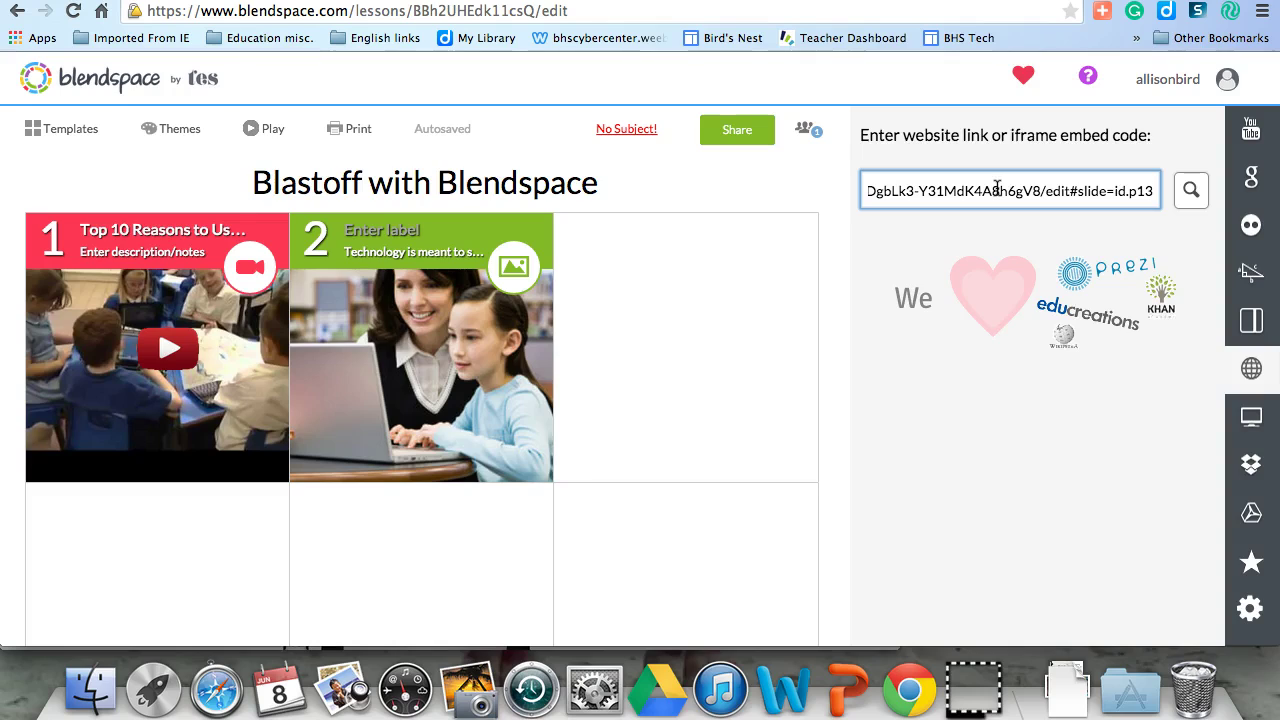
pyautogui.press('Return')
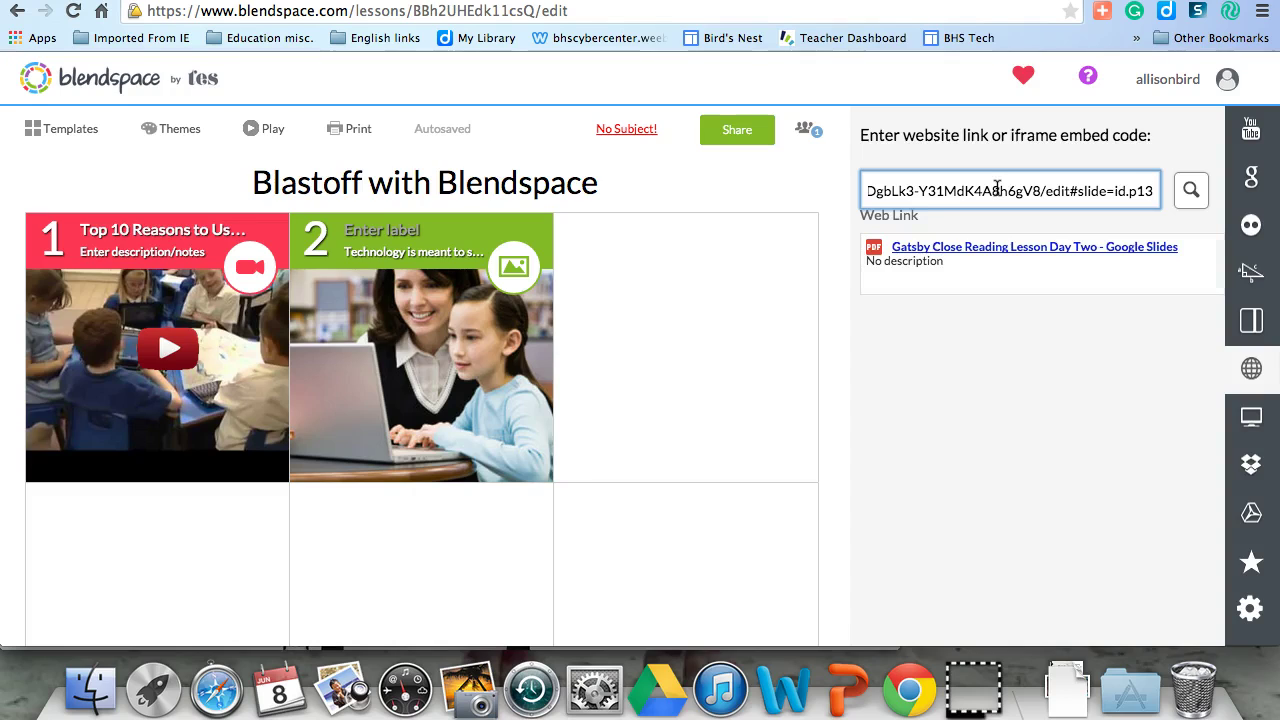
pyautogui.click(1023, 253)
pyautogui.moveTo(1023, 253); pyautogui.dragTo(710, 267)
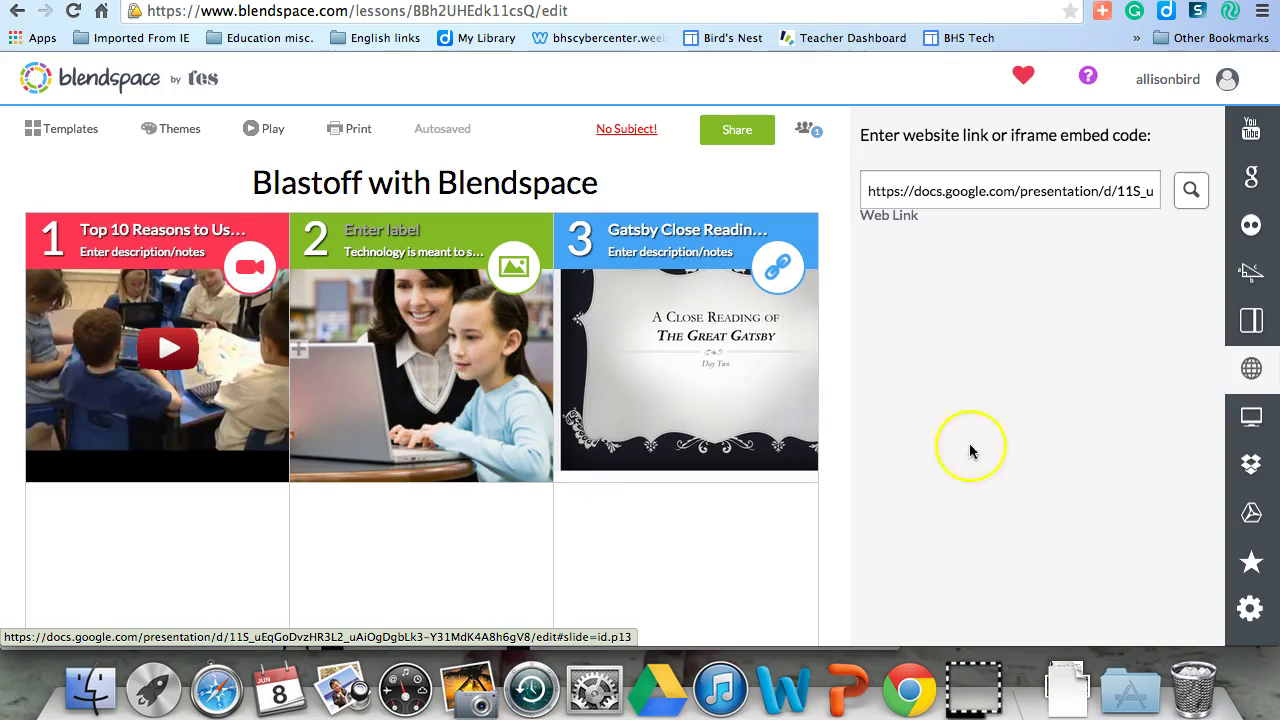
# Upload the "Tones or Attitudes List" document from the Tone folder inside the Desktop's "2011 AP Ideas" folder.
pyautogui.click(1253, 425)
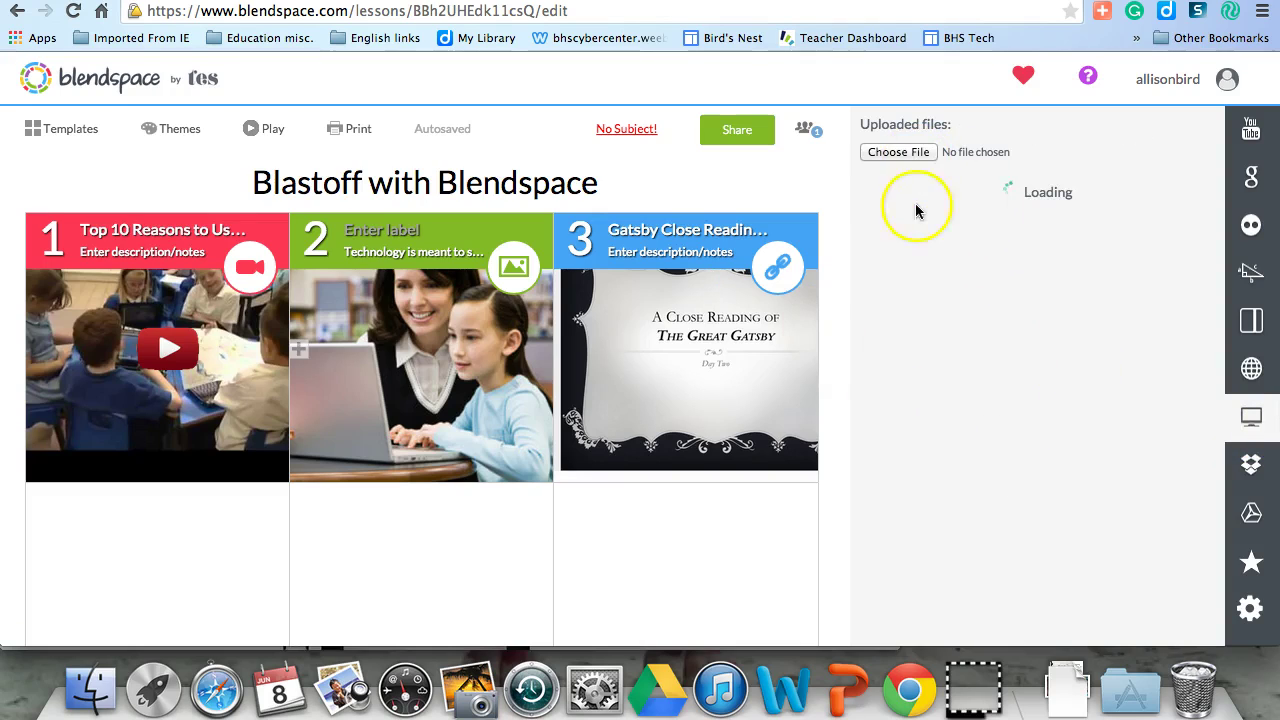
pyautogui.click(899, 153)
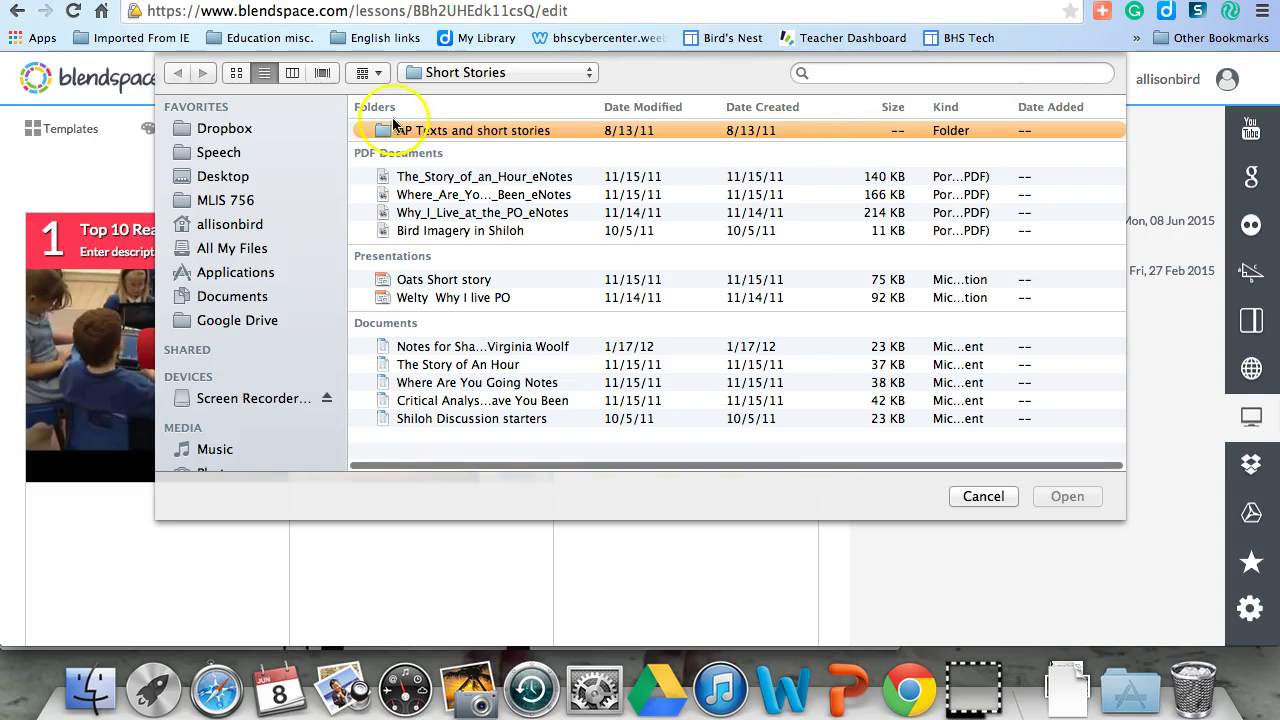
pyautogui.click(216, 174)
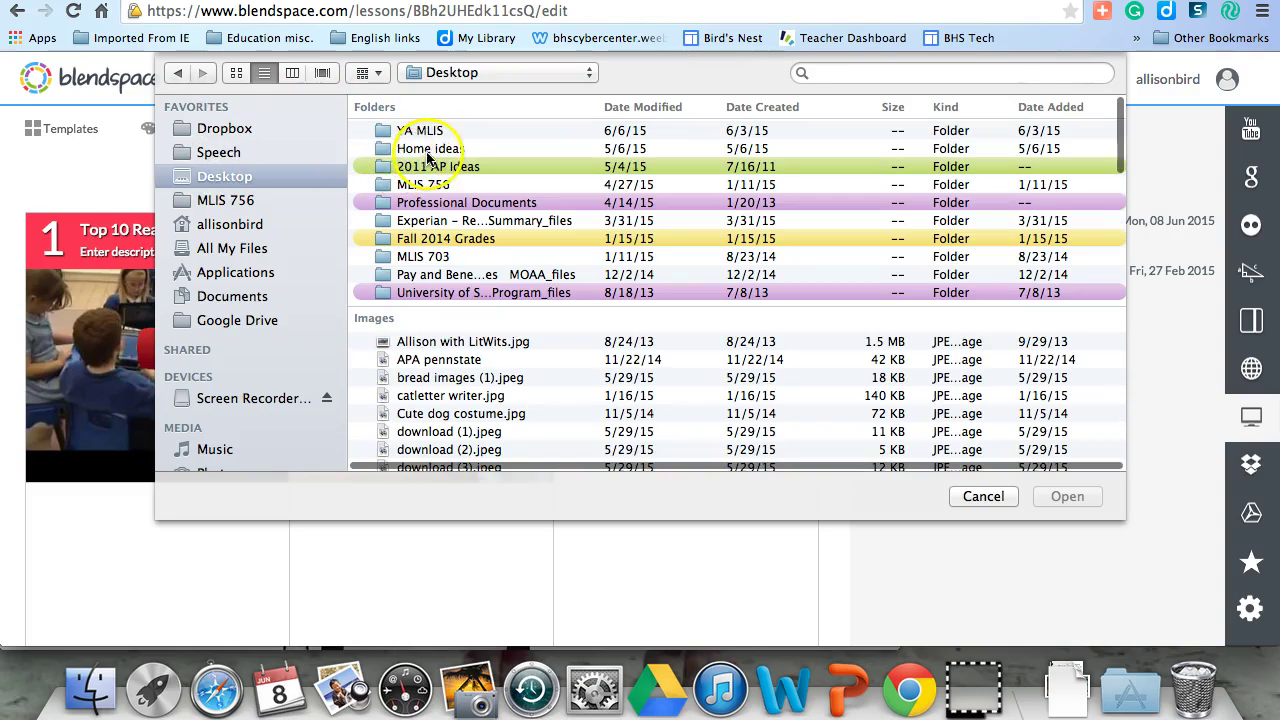
pyautogui.doubleClick(440, 165)
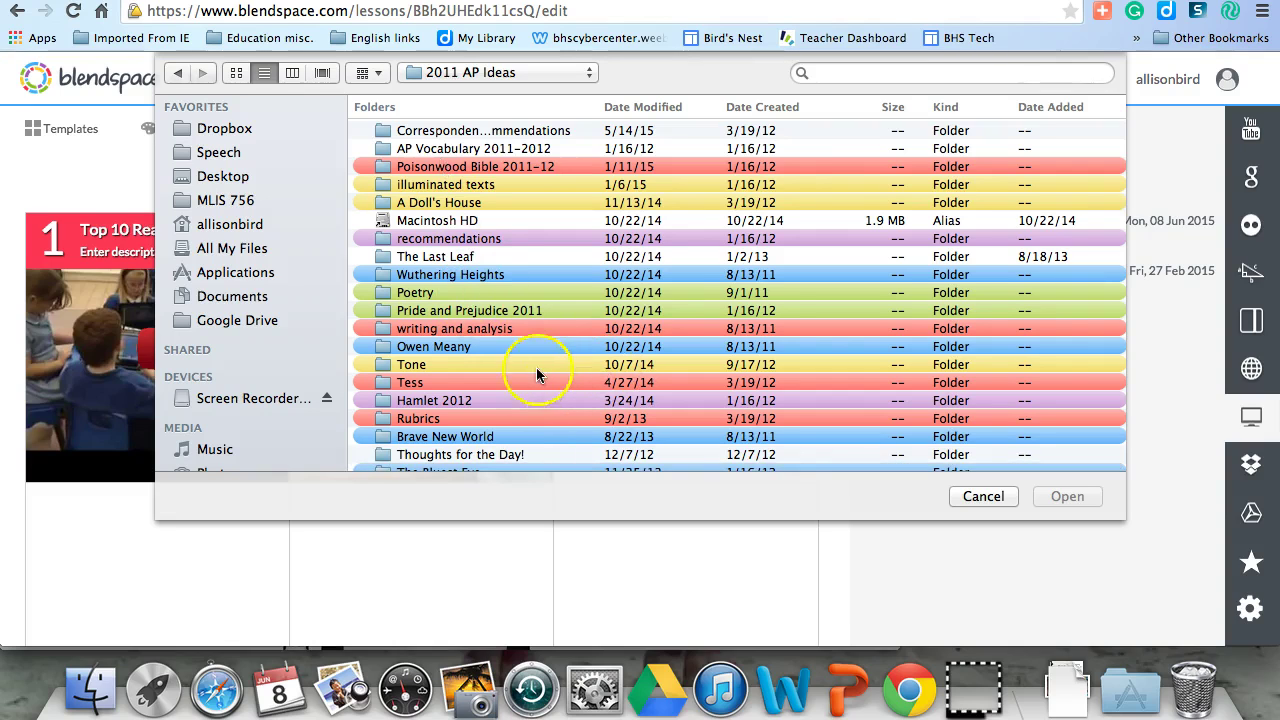
pyautogui.click(530, 364)
pyautogui.doubleClick(529, 364)
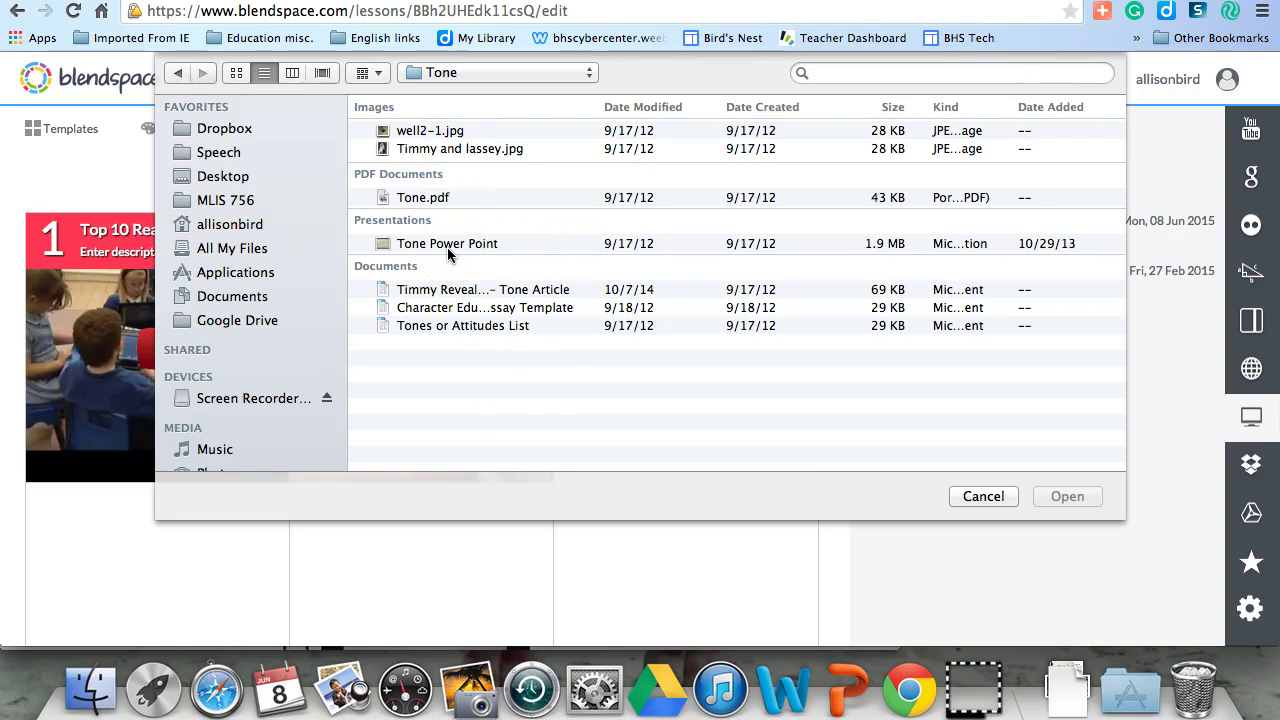
pyautogui.doubleClick(447, 326)
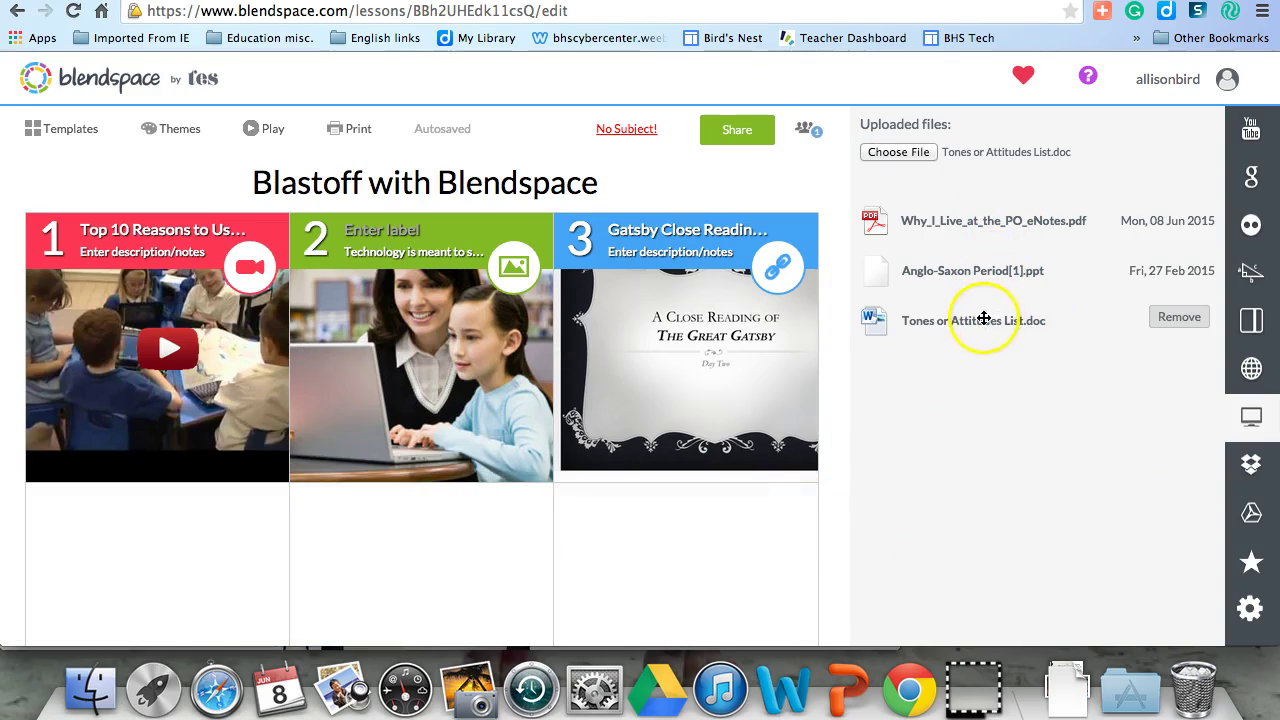
# Place the uploaded "Anglo-Saxon Period[1].ppt" in the fourth tile and "Tones or Attitudes List.doc" in the fifth tile.
pyautogui.moveTo(974, 285)
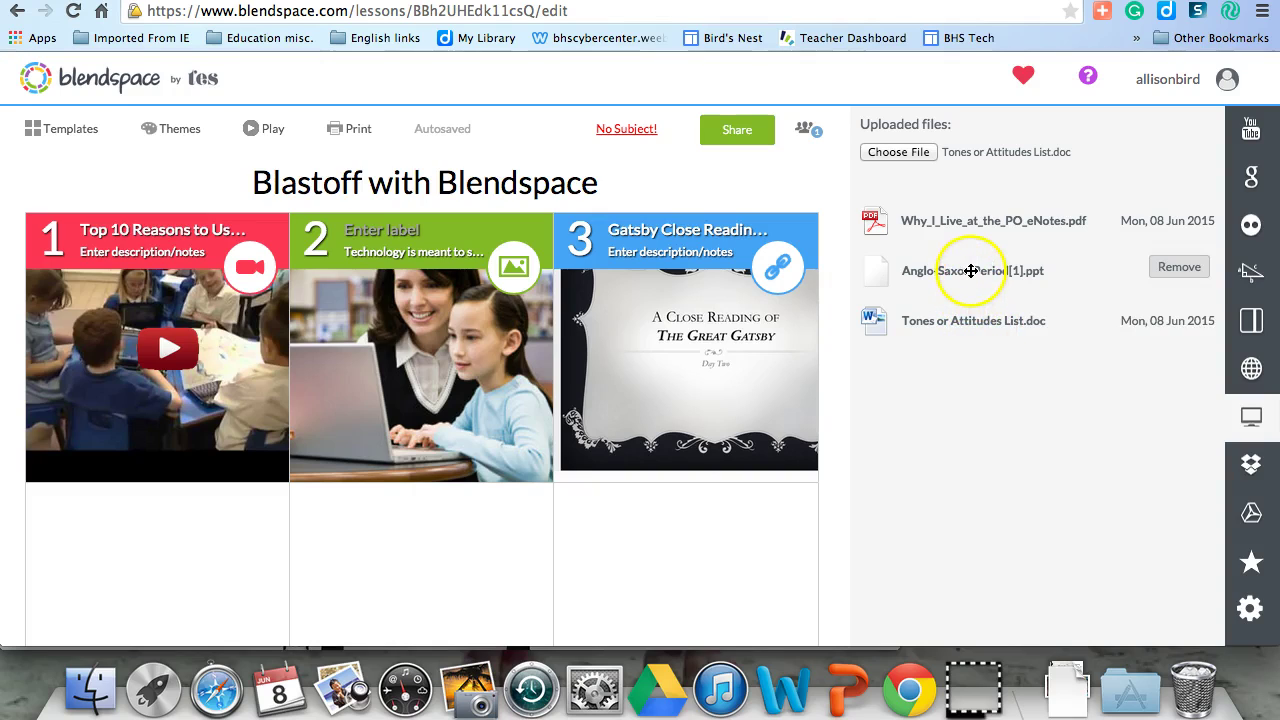
pyautogui.moveTo(971, 270); pyautogui.dragTo(210, 572)
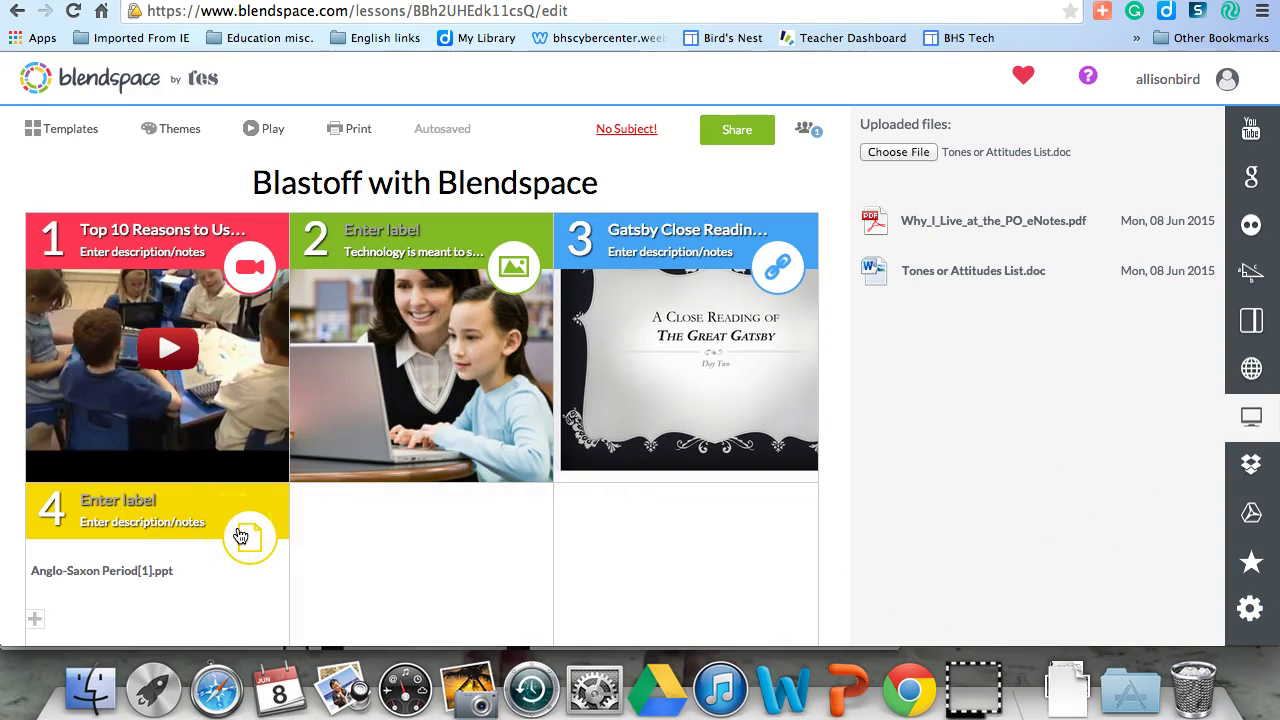
pyautogui.moveTo(1008, 277); pyautogui.dragTo(474, 518)
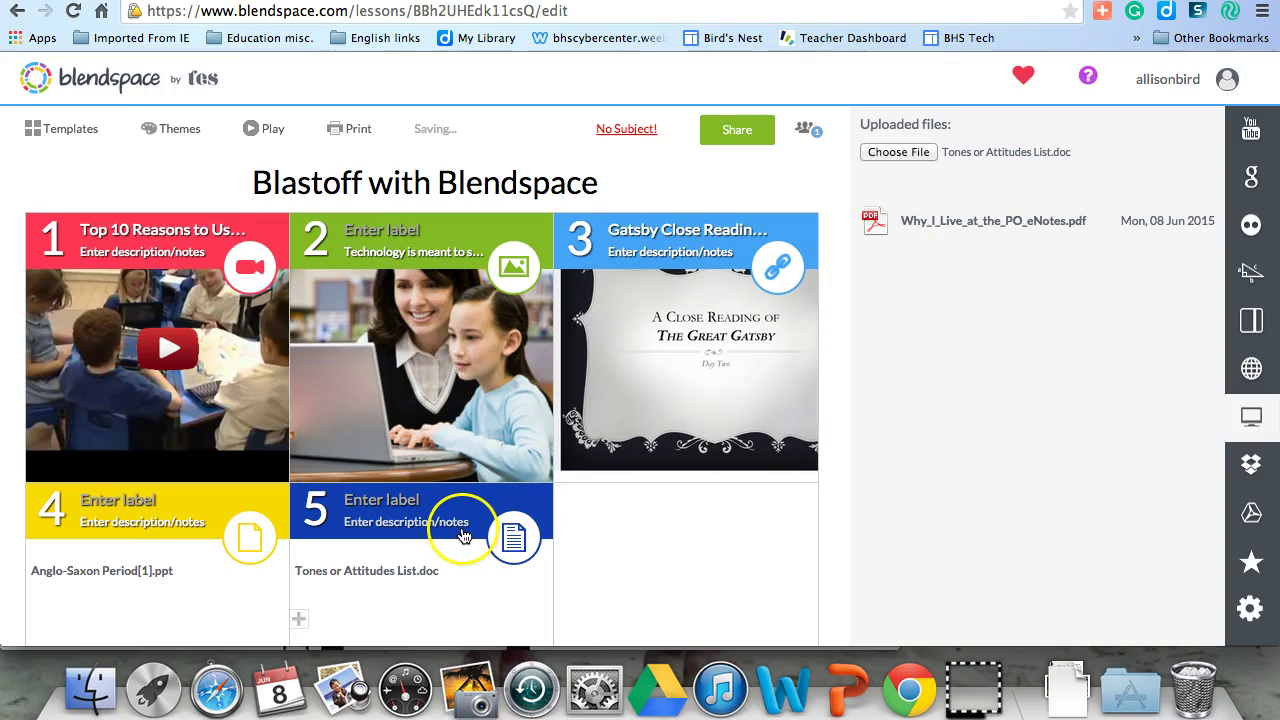
# Check the Dropbox, Google Drive and bookmarked web resource sources for lesson content.
pyautogui.moveTo(748, 353)
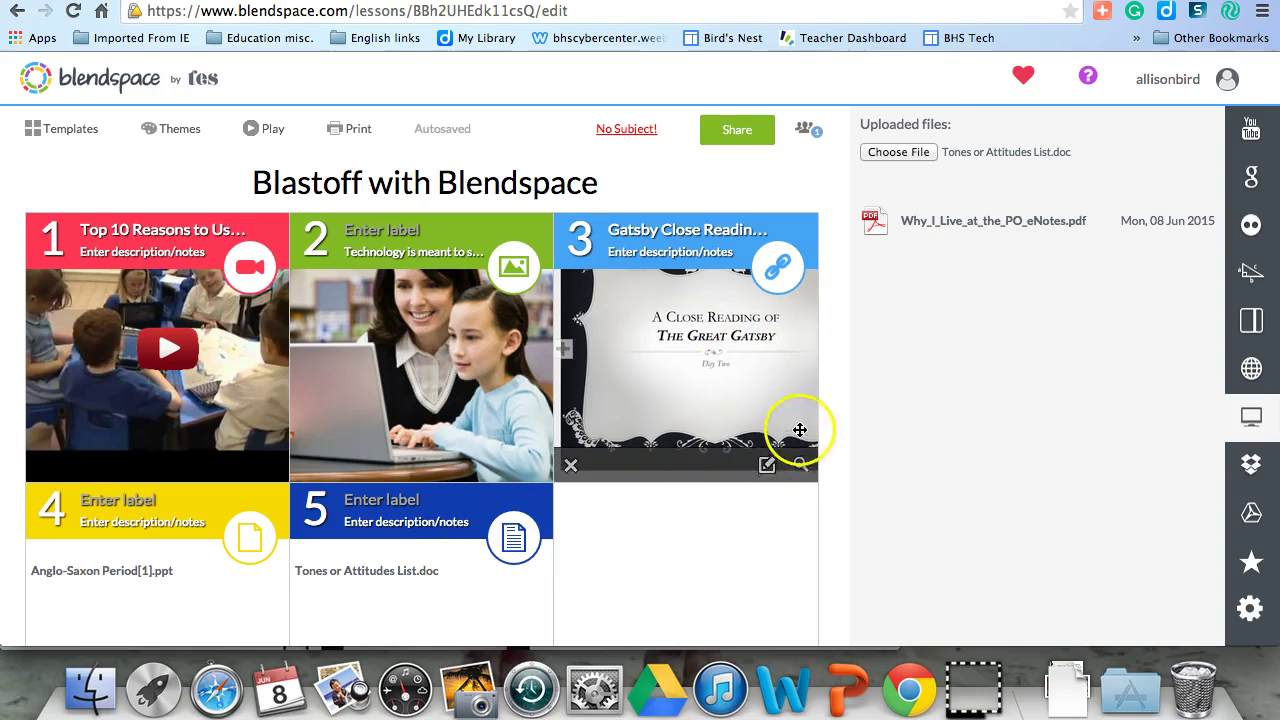
pyautogui.click(1252, 474)
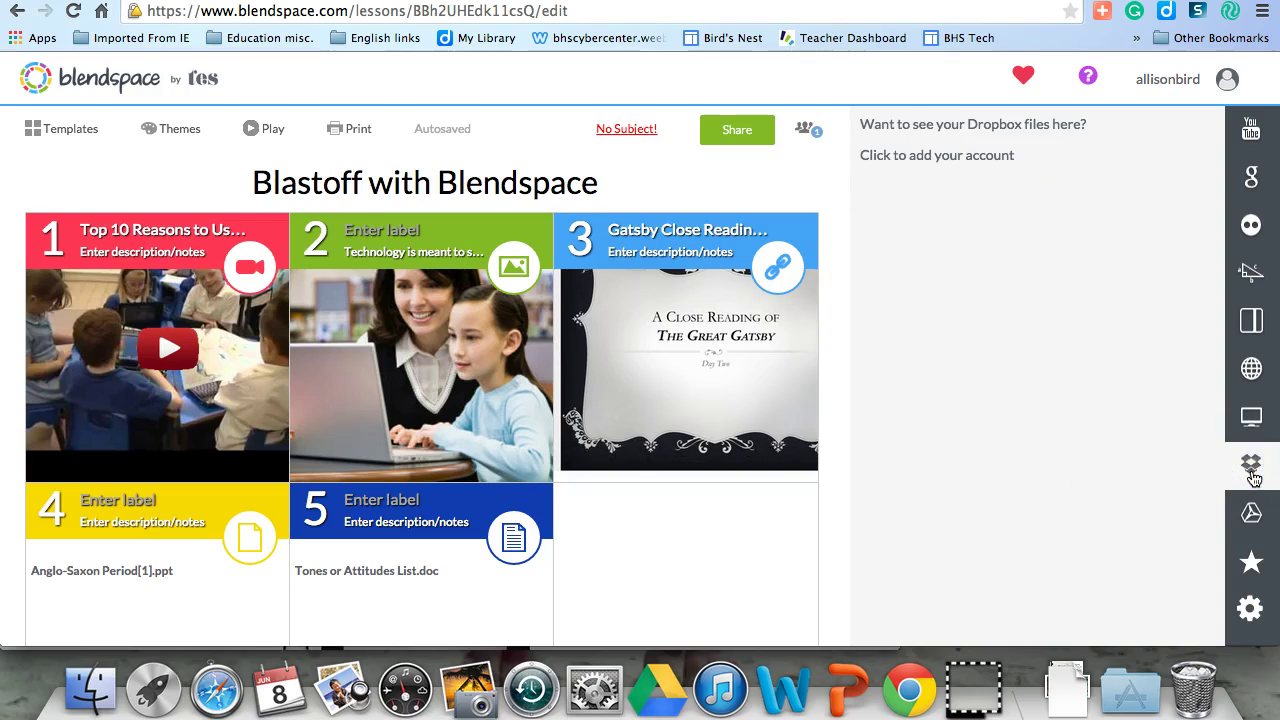
pyautogui.click(1251, 507)
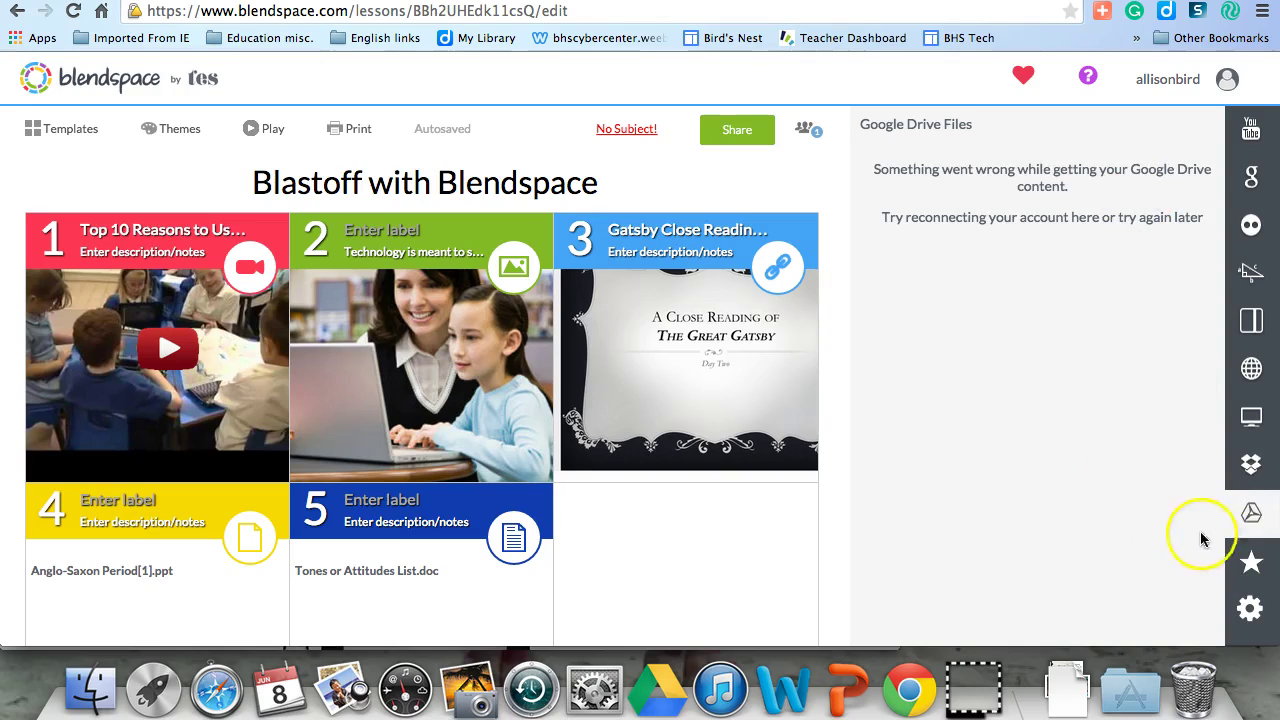
pyautogui.click(1254, 564)
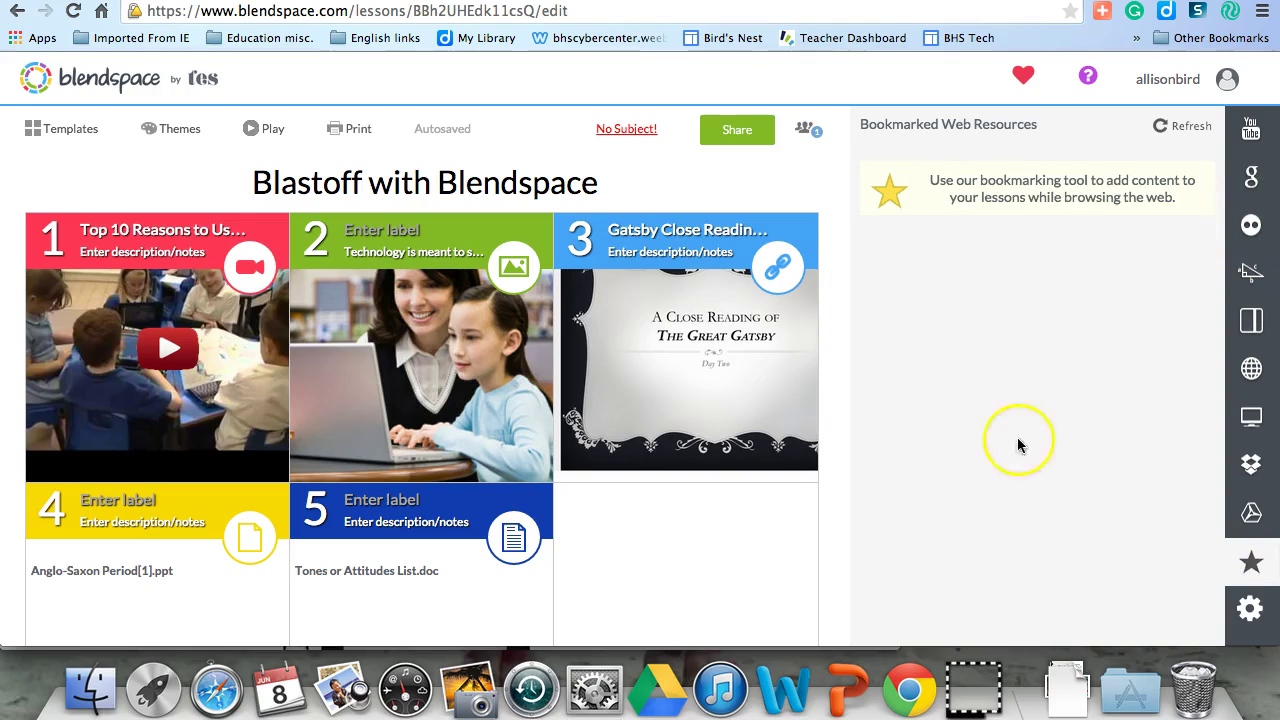
pyautogui.scroll(-1, 399, 377)
pyautogui.scroll(1, 399, 377)
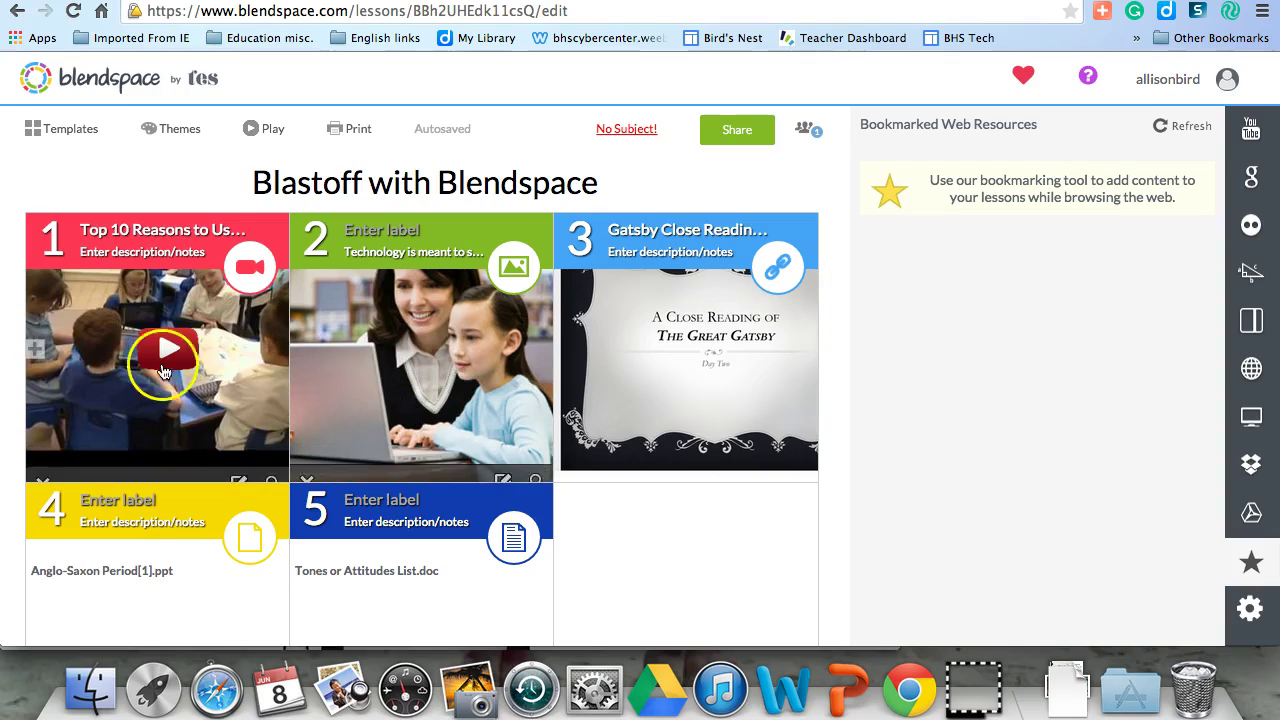
# Insert an empty tile before the "Top 10 Reasons" video and move the teacher-and-student laptop image into it.
pyautogui.click(33, 349)
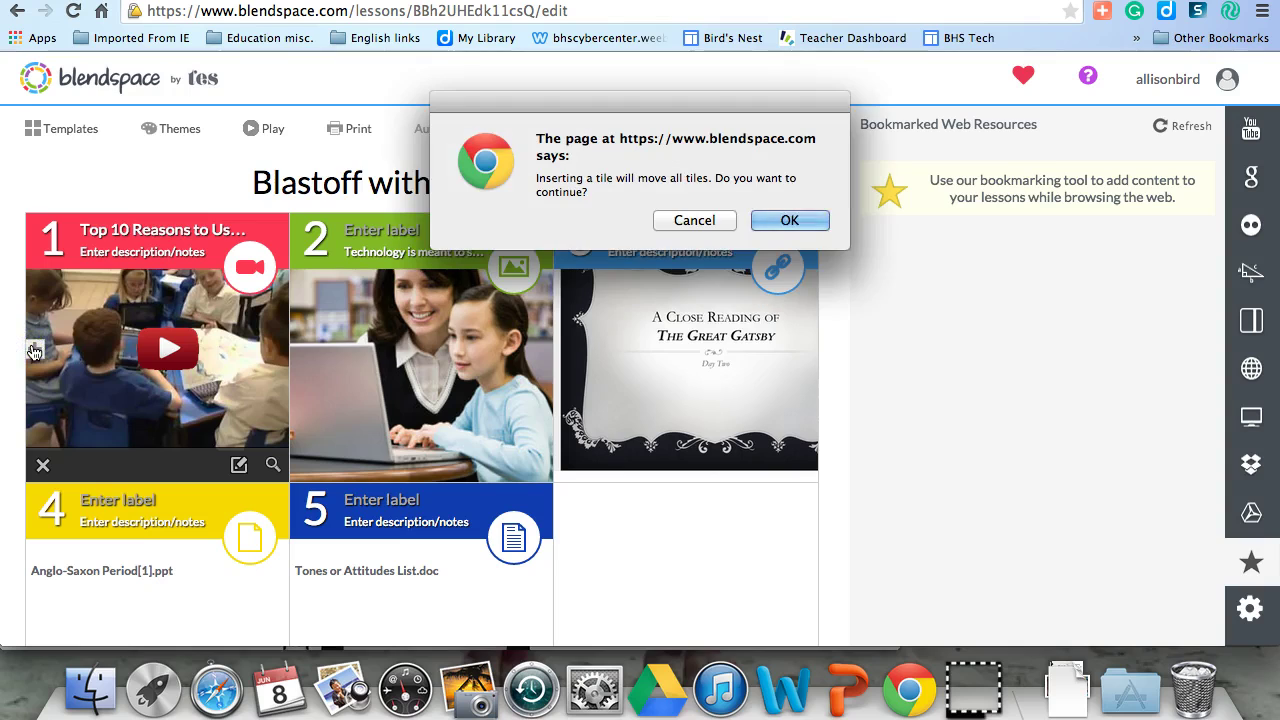
pyautogui.click(791, 218)
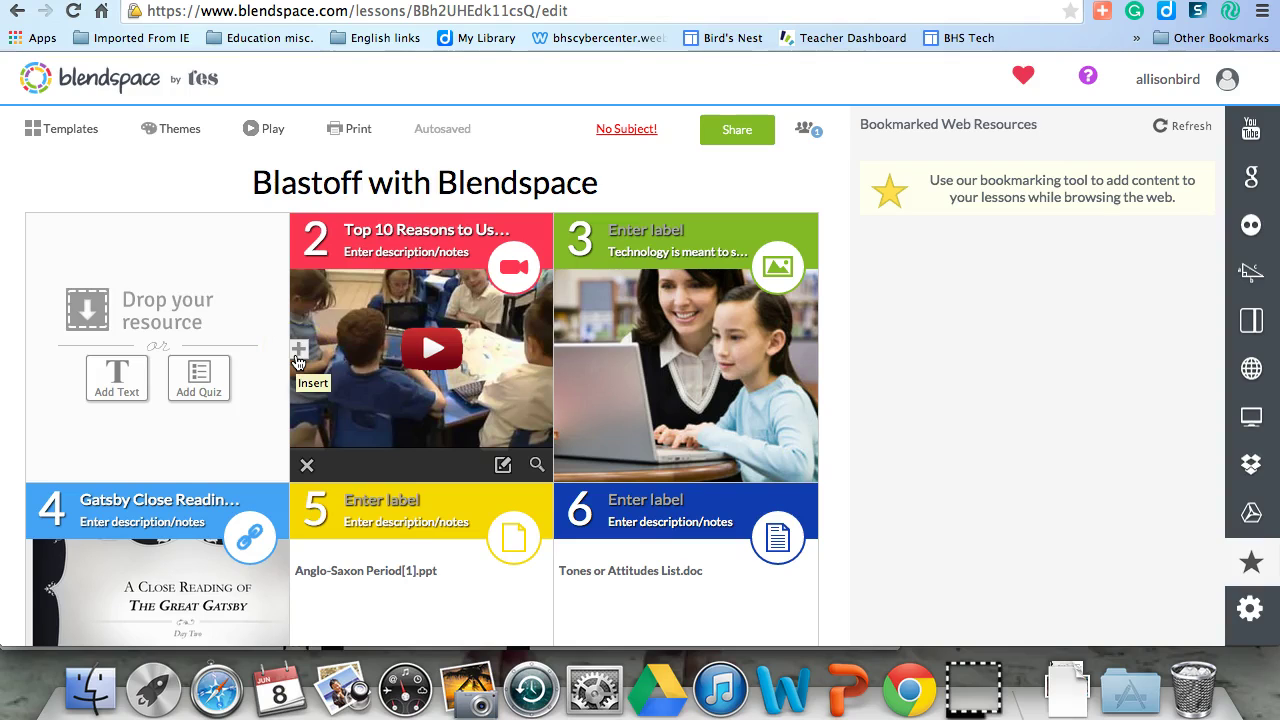
pyautogui.moveTo(648, 298); pyautogui.dragTo(148, 298)
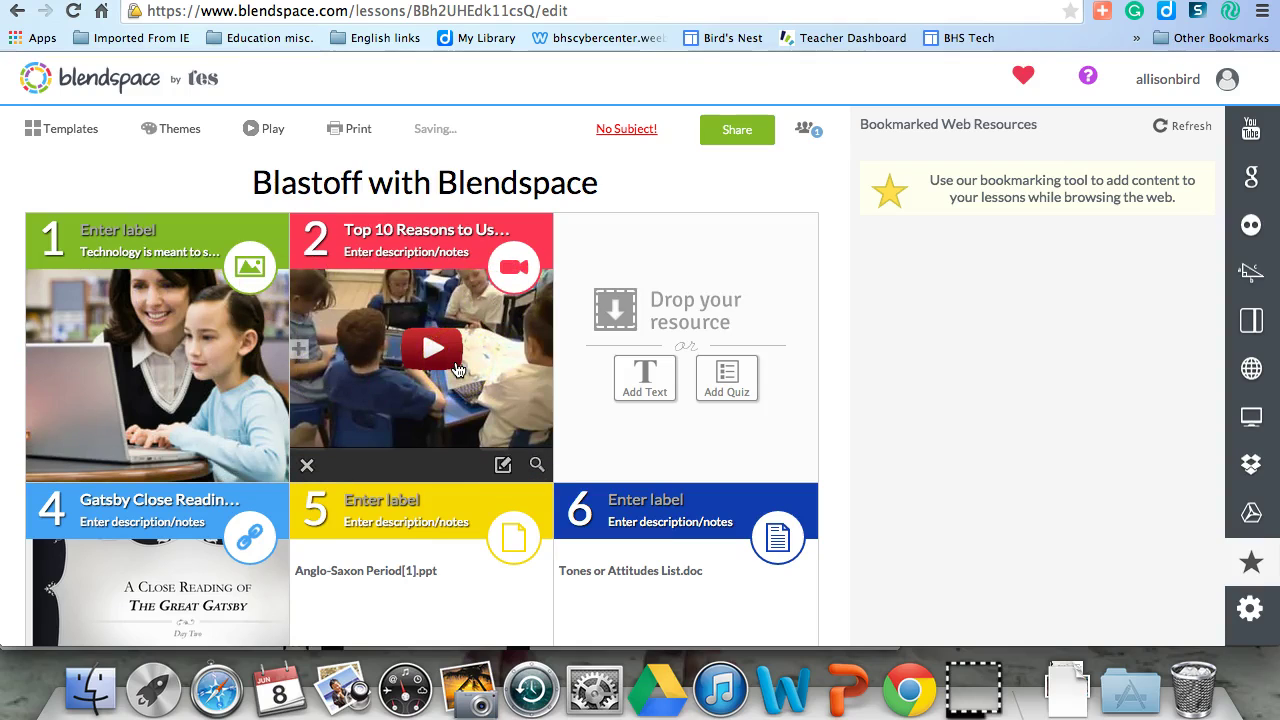
# Move the Gatsby slides to the third tile, the Anglo-Saxon presentation to the fourth and the Tones document to the fifth.
pyautogui.scroll(-2, 480, 280)
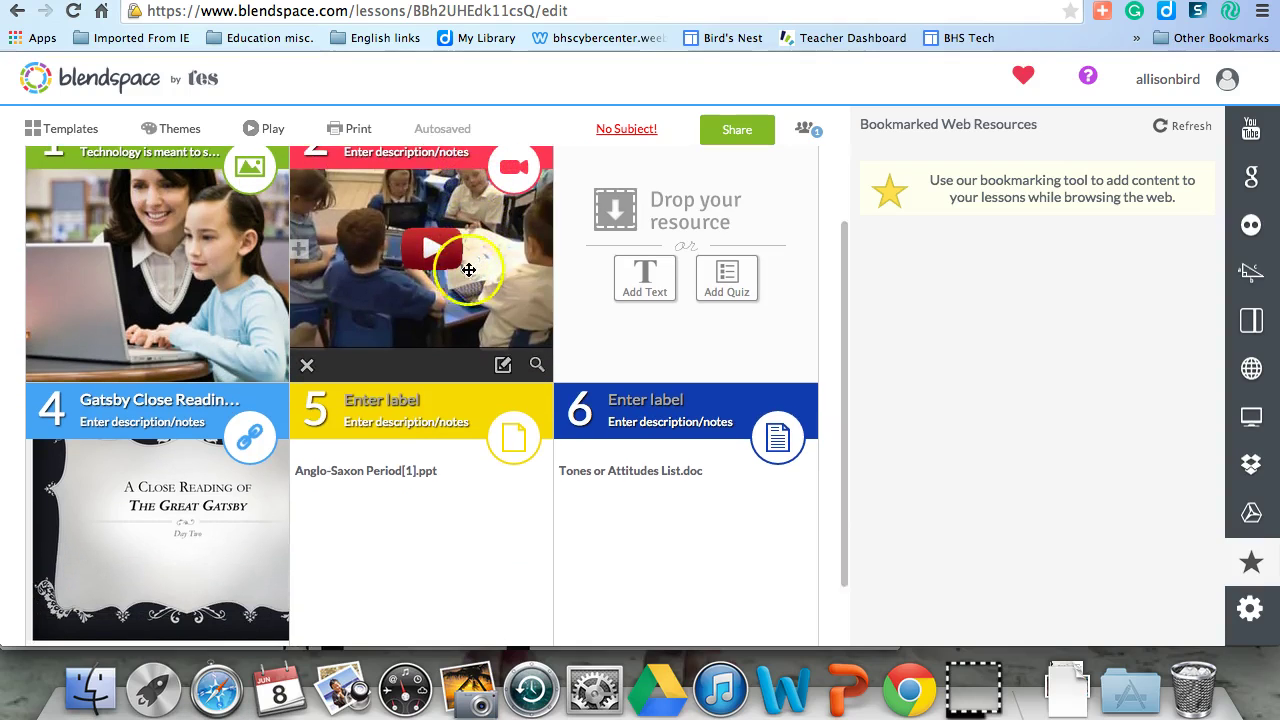
pyautogui.moveTo(215, 435); pyautogui.dragTo(650, 235)
pyautogui.moveTo(400, 420); pyautogui.dragTo(190, 430)
pyautogui.moveTo(595, 430); pyautogui.dragTo(360, 440)
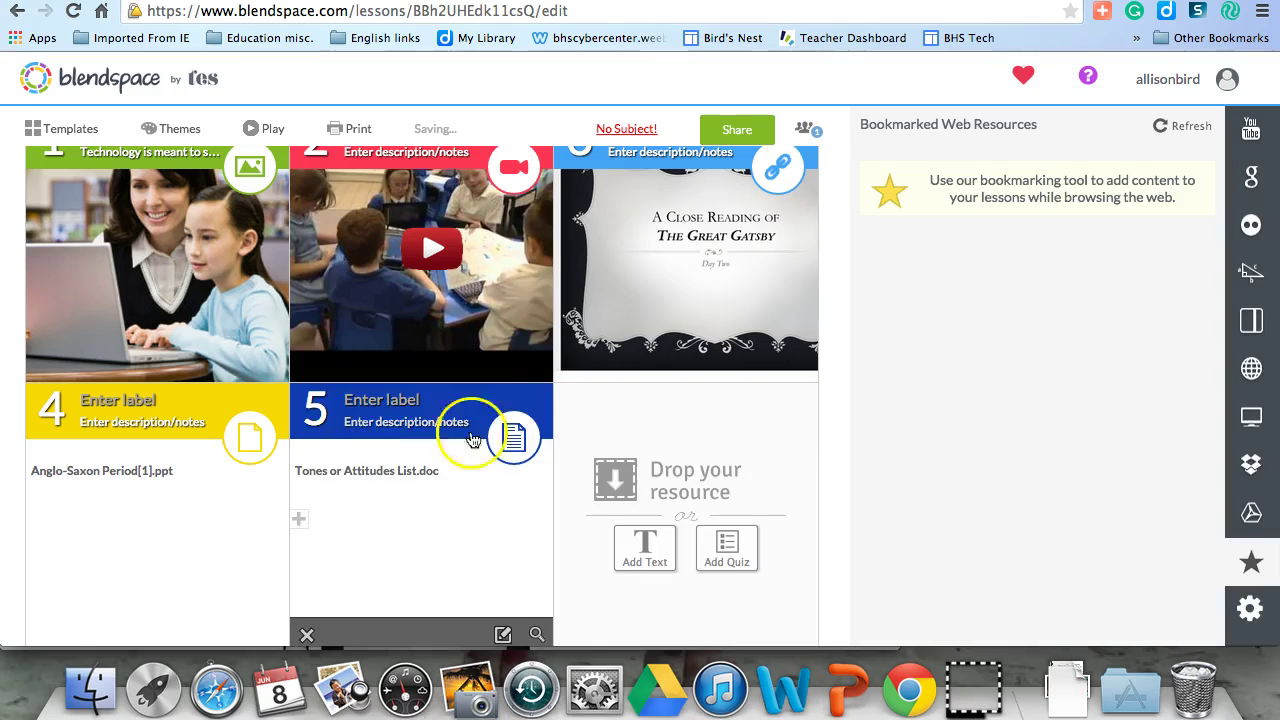
# Move the "Top 10 Reasons" video to the sixth tile and the Gatsby slides to the second tile.
pyautogui.scroll(2, 495, 410)
pyautogui.moveTo(420, 363); pyautogui.dragTo(619, 533)
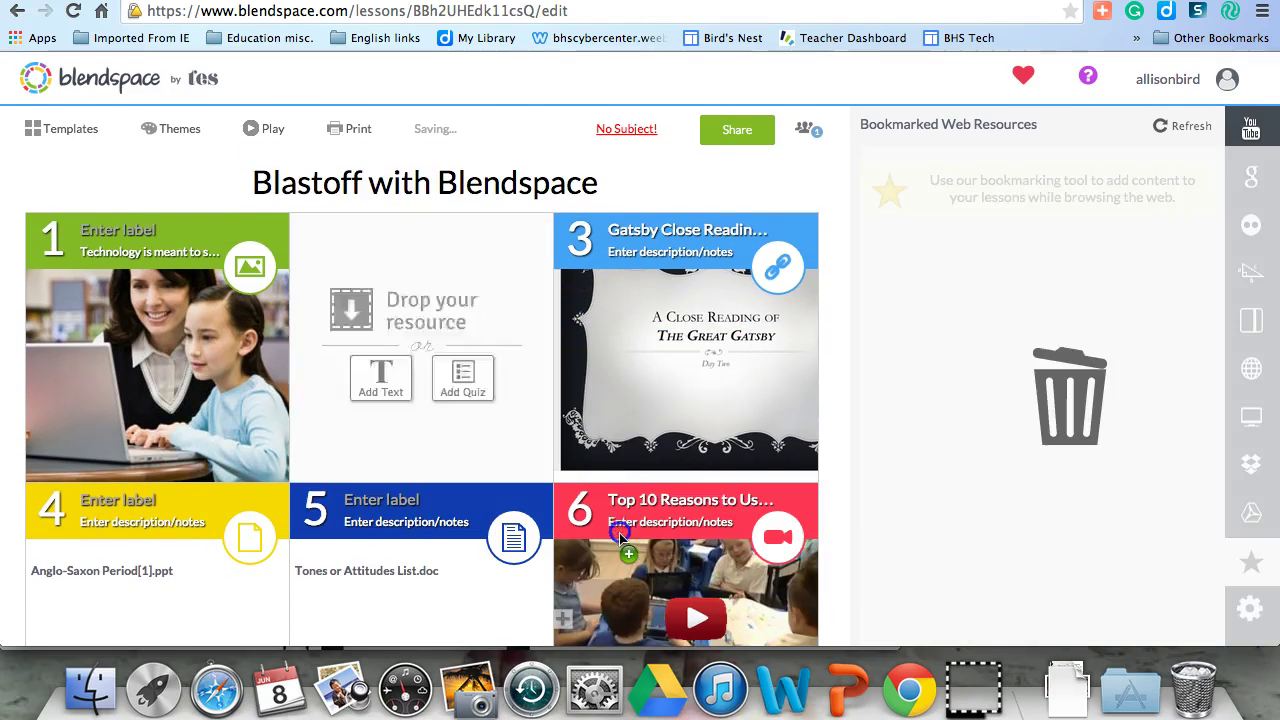
pyautogui.moveTo(609, 380); pyautogui.dragTo(426, 382)
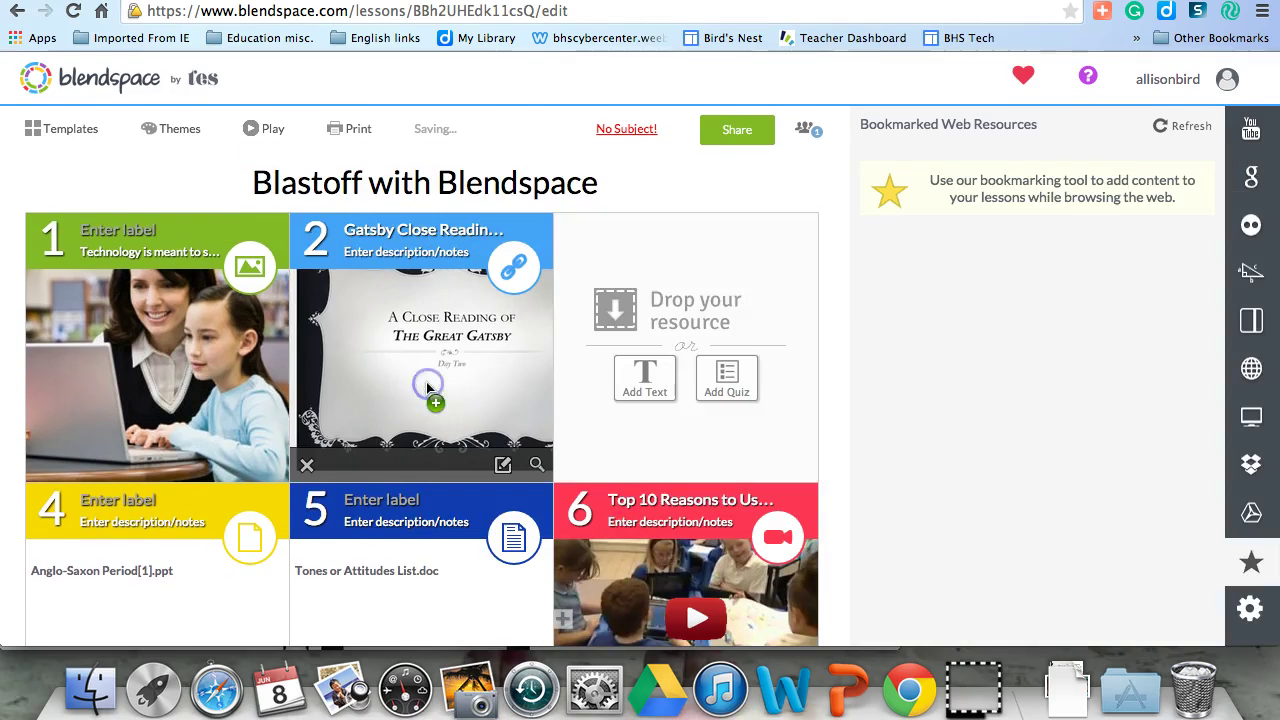
pyautogui.scroll(-2, 427, 388)
pyautogui.scroll(3, 427, 388)
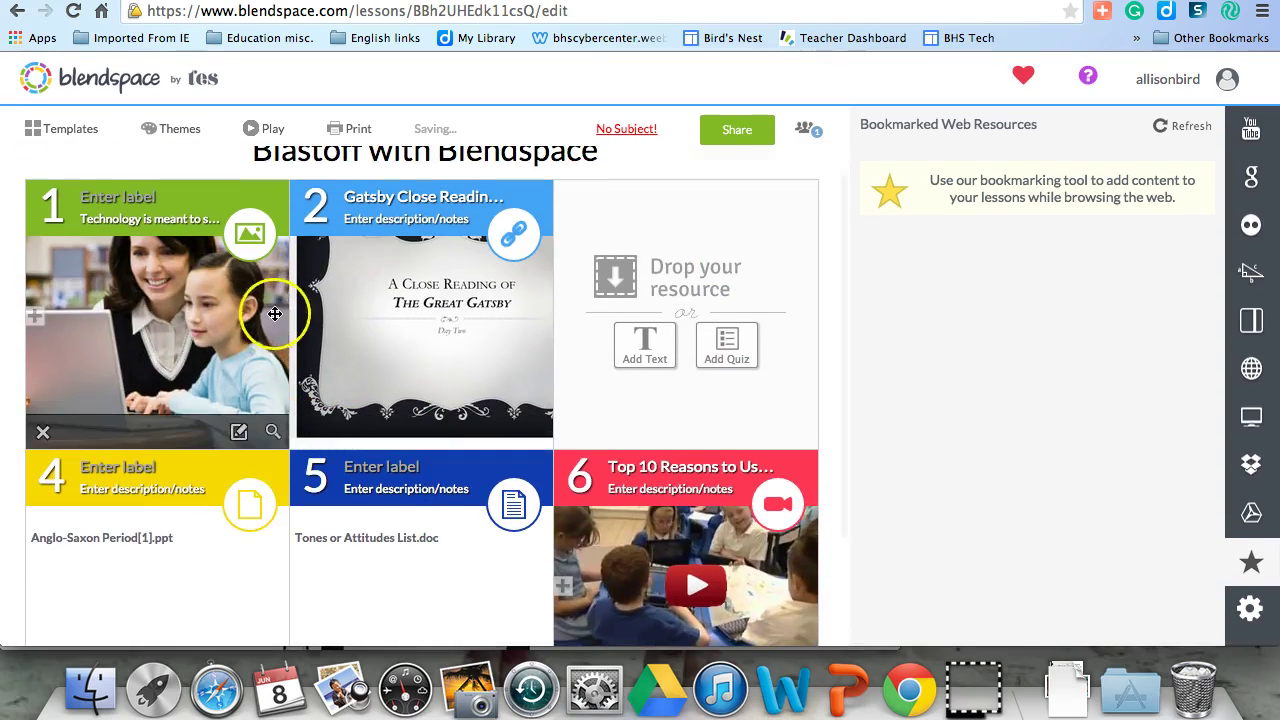
# Insert an empty tile before the Gatsby slides and move the "Top 10 Reasons" video up to the fourth tile.
pyautogui.click(297, 320)
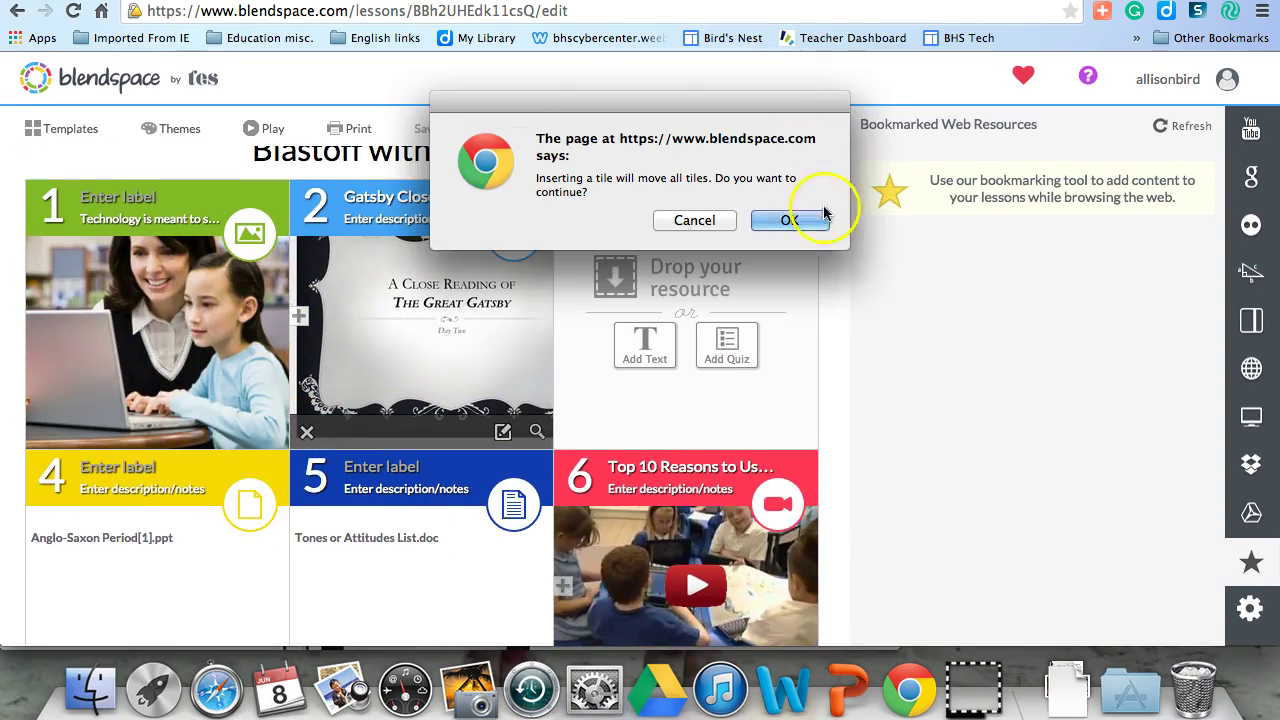
pyautogui.click(790, 220)
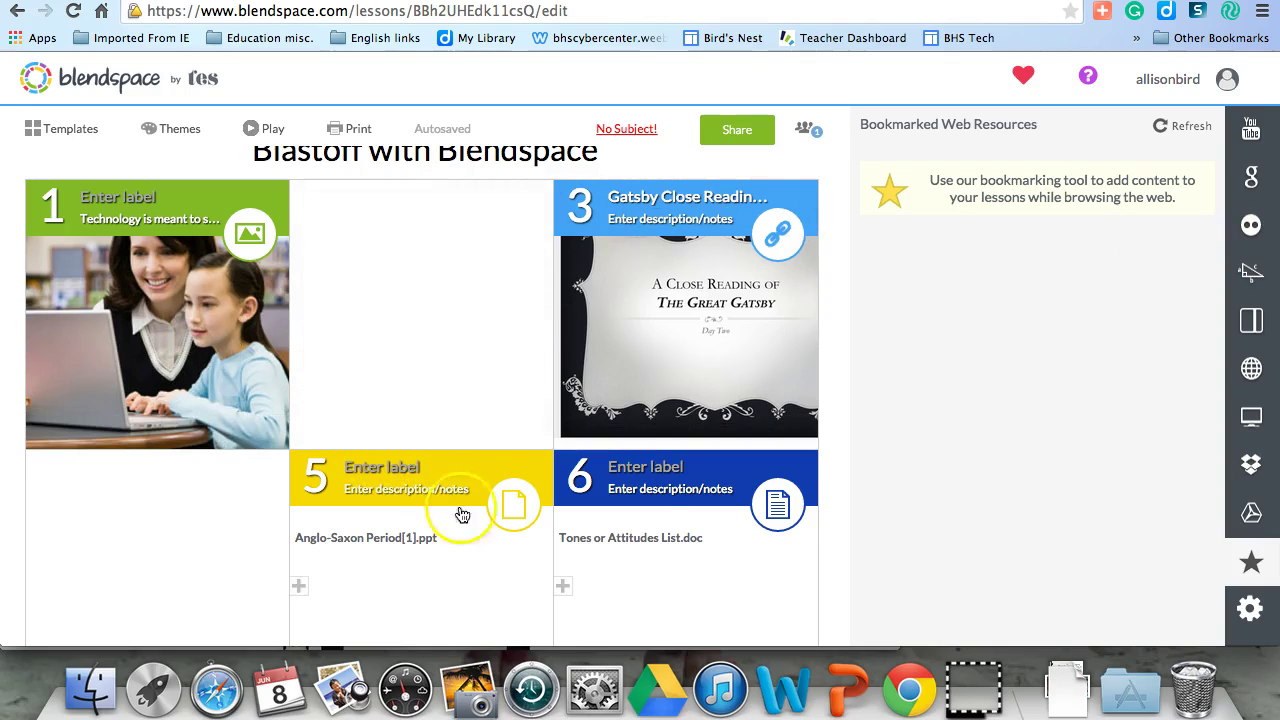
pyautogui.scroll(-3, 529, 402)
pyautogui.moveTo(65, 510); pyautogui.dragTo(70, 375)
pyautogui.scroll(3, 300, 400)
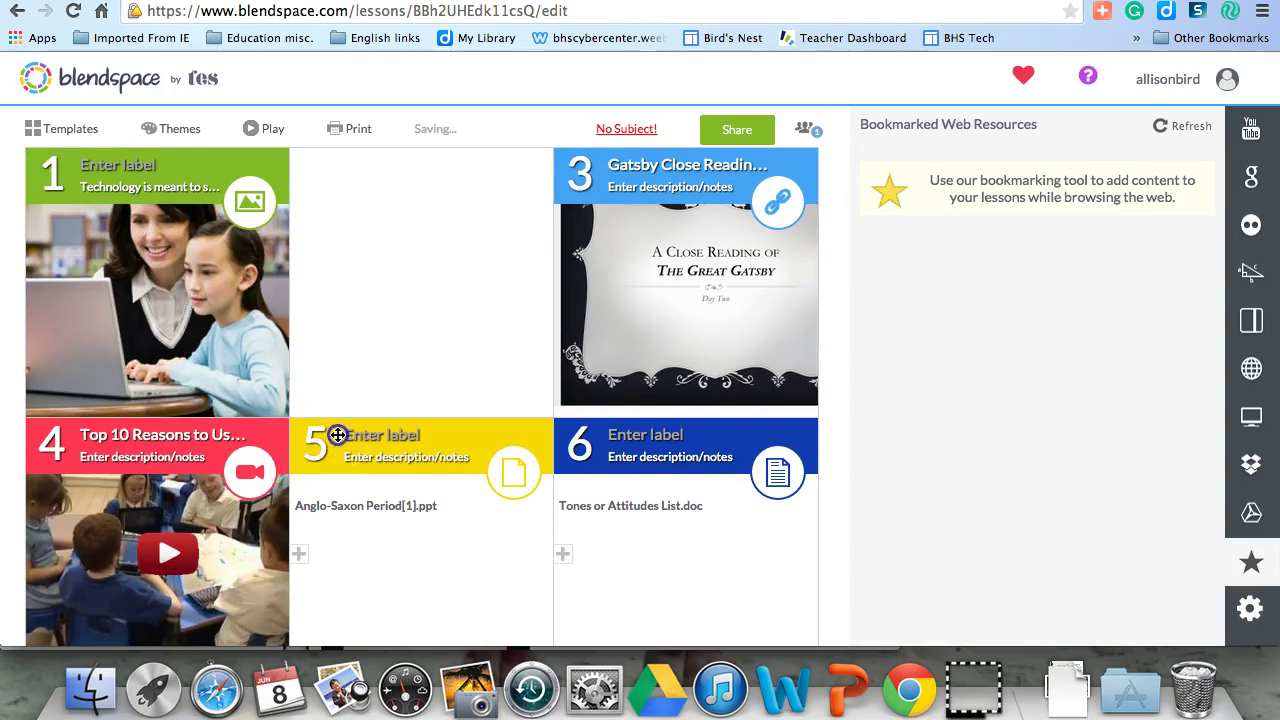
# Rearrange the video into the second tile, the Anglo-Saxon presentation into the fourth and the Tones document into the fifth.
pyautogui.moveTo(337, 435); pyautogui.dragTo(337, 258)
pyautogui.moveTo(175, 450); pyautogui.dragTo(381, 272)
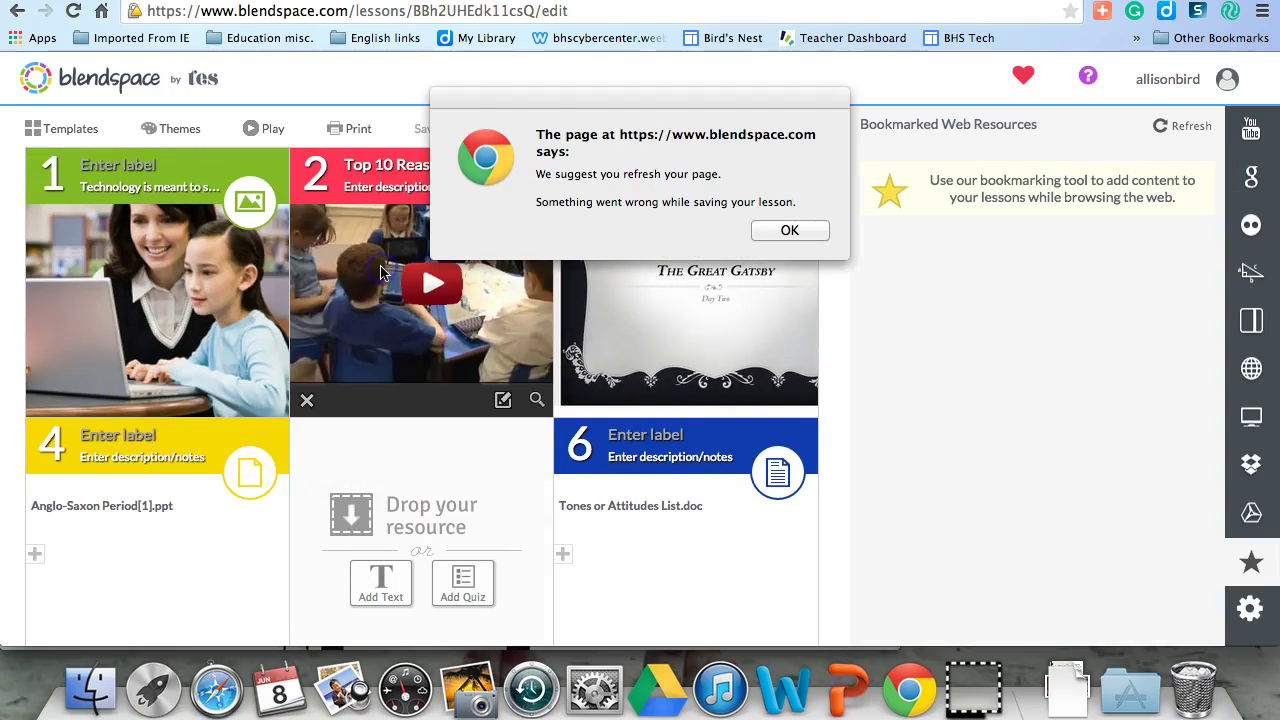
pyautogui.click(790, 230)
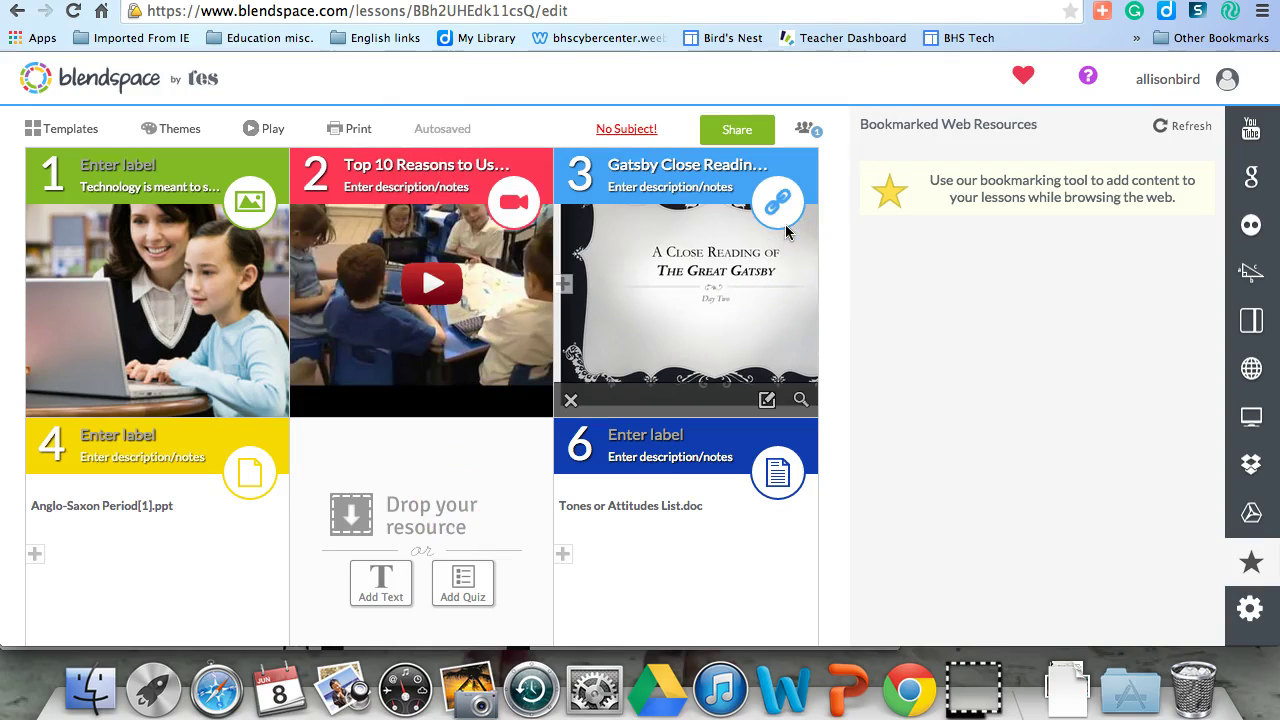
pyautogui.moveTo(586, 449); pyautogui.dragTo(352, 470)
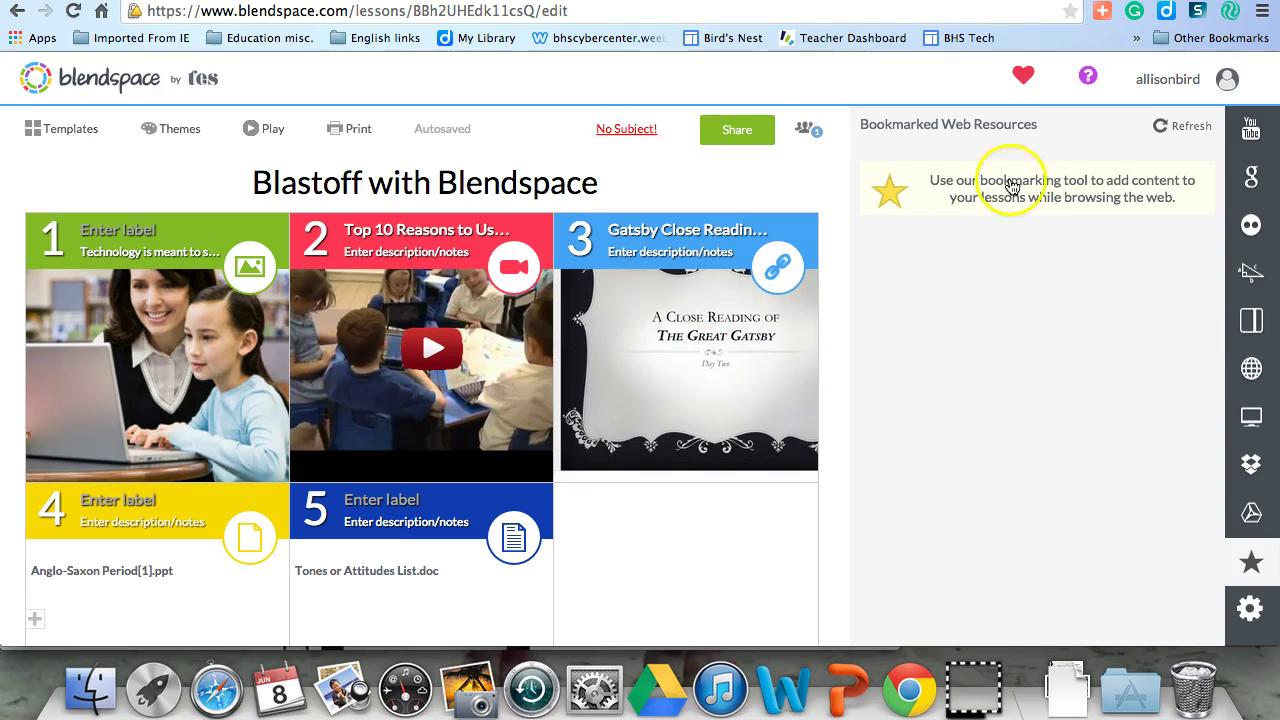
# Search Google images for "technology in the classroom" and place the chalkboard technology image in the sixth tile.
pyautogui.click(1249, 177)
pyautogui.tripleClick(1003, 212)
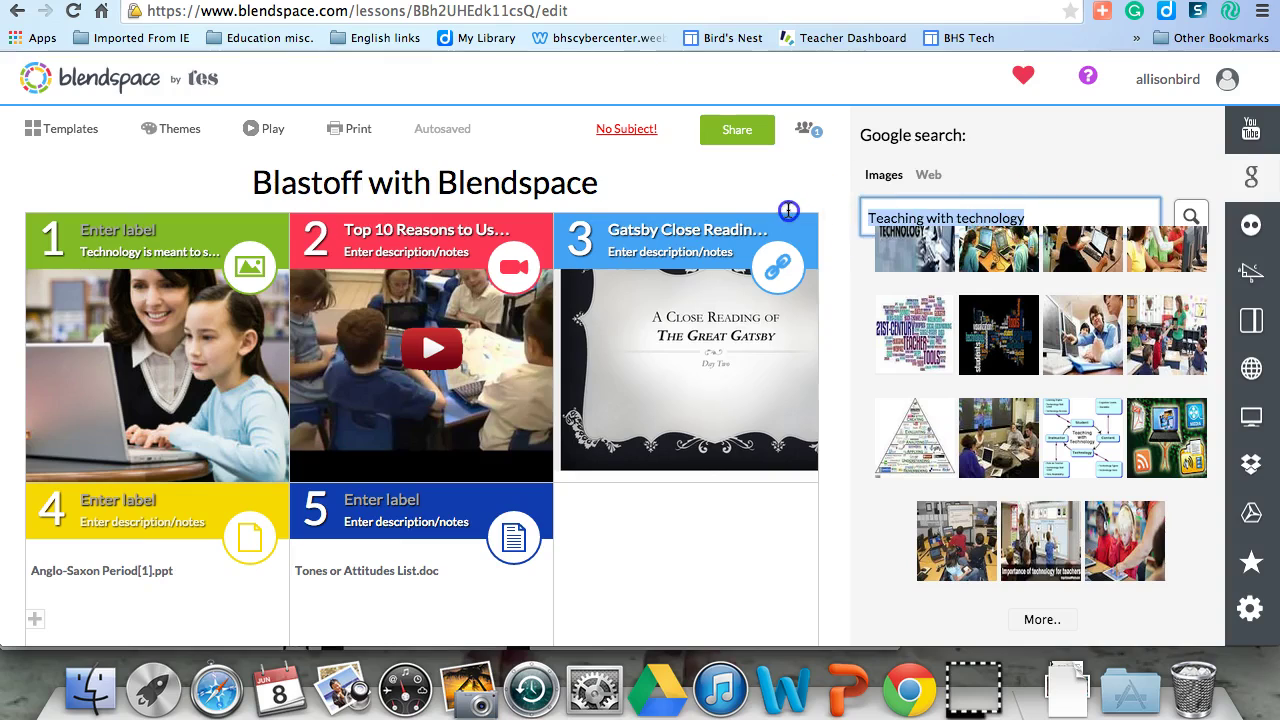
pyautogui.press('BackSpace')
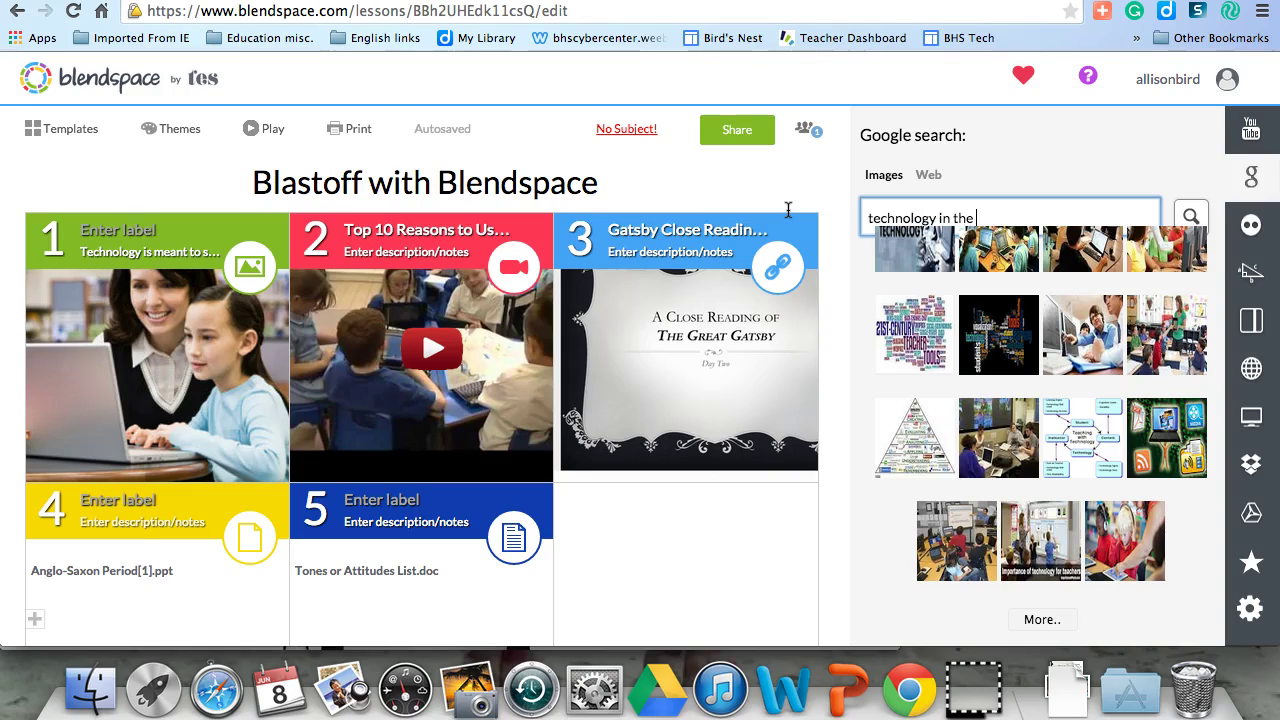
pyautogui.write('technology in the classroom')
pyautogui.press('Return')
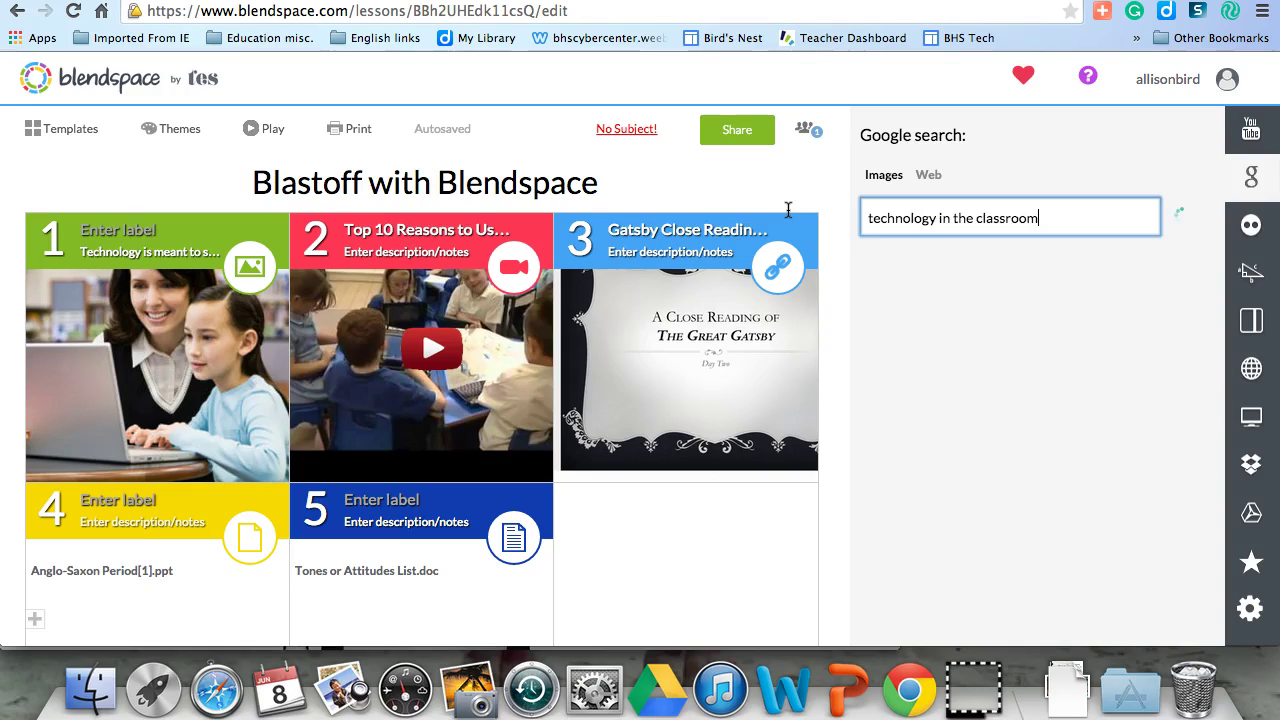
pyautogui.moveTo(900, 393); pyautogui.dragTo(657, 605)
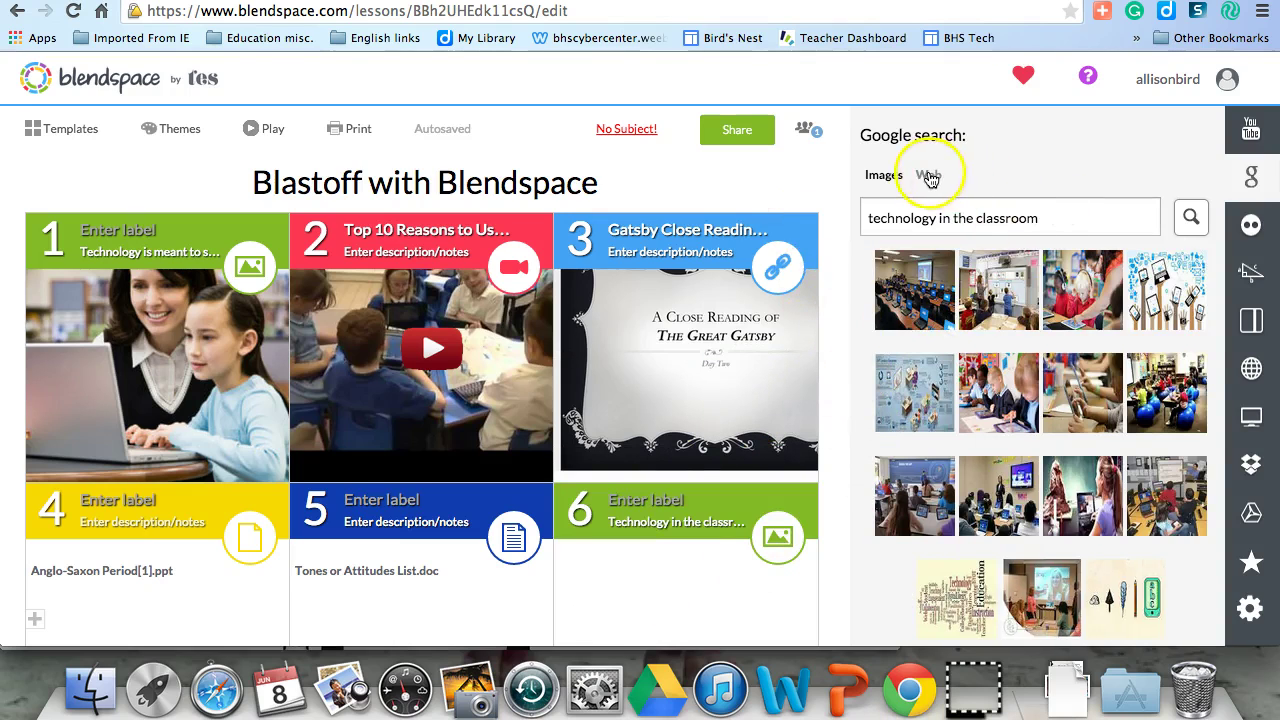
# Switch the "technology in the classroom" search to web results and add another row of tiles to the lesson.
pyautogui.click(928, 175)
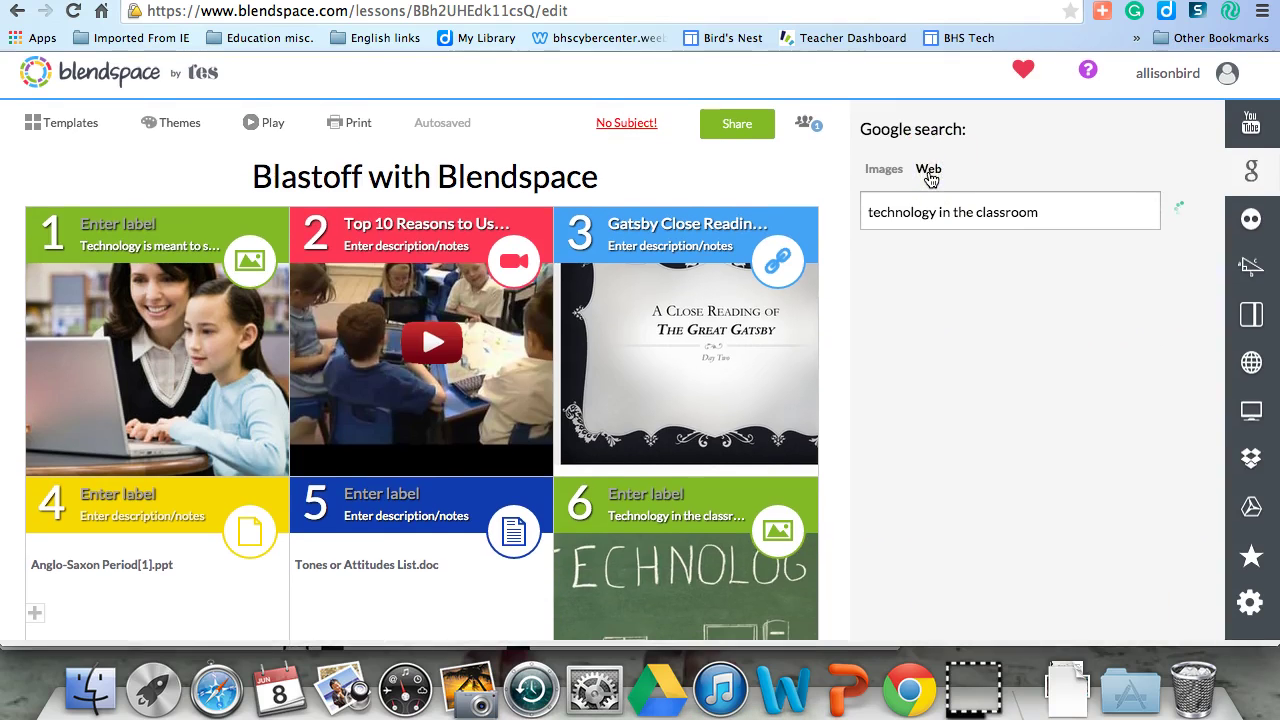
pyautogui.click(936, 211)
pyautogui.scroll(-1, 985, 360)
pyautogui.scroll(1, 982, 358)
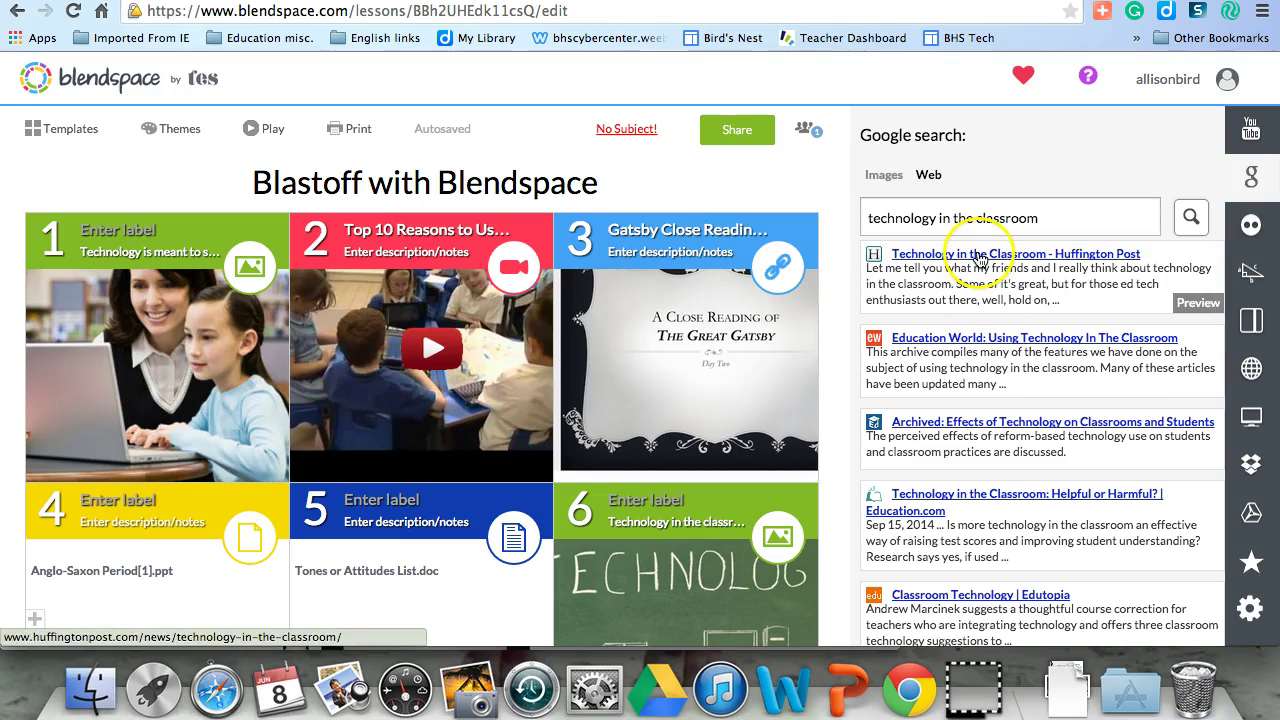
pyautogui.scroll(-5, 531, 410)
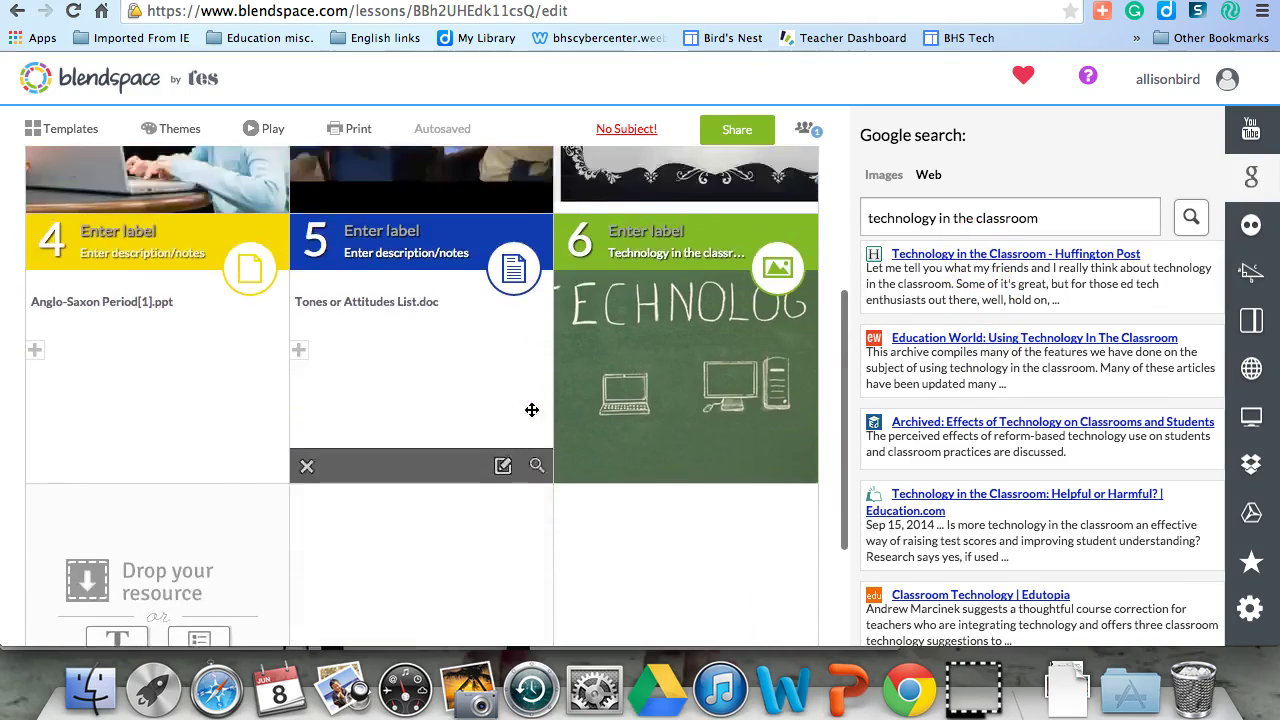
pyautogui.scroll(-3, 531, 410)
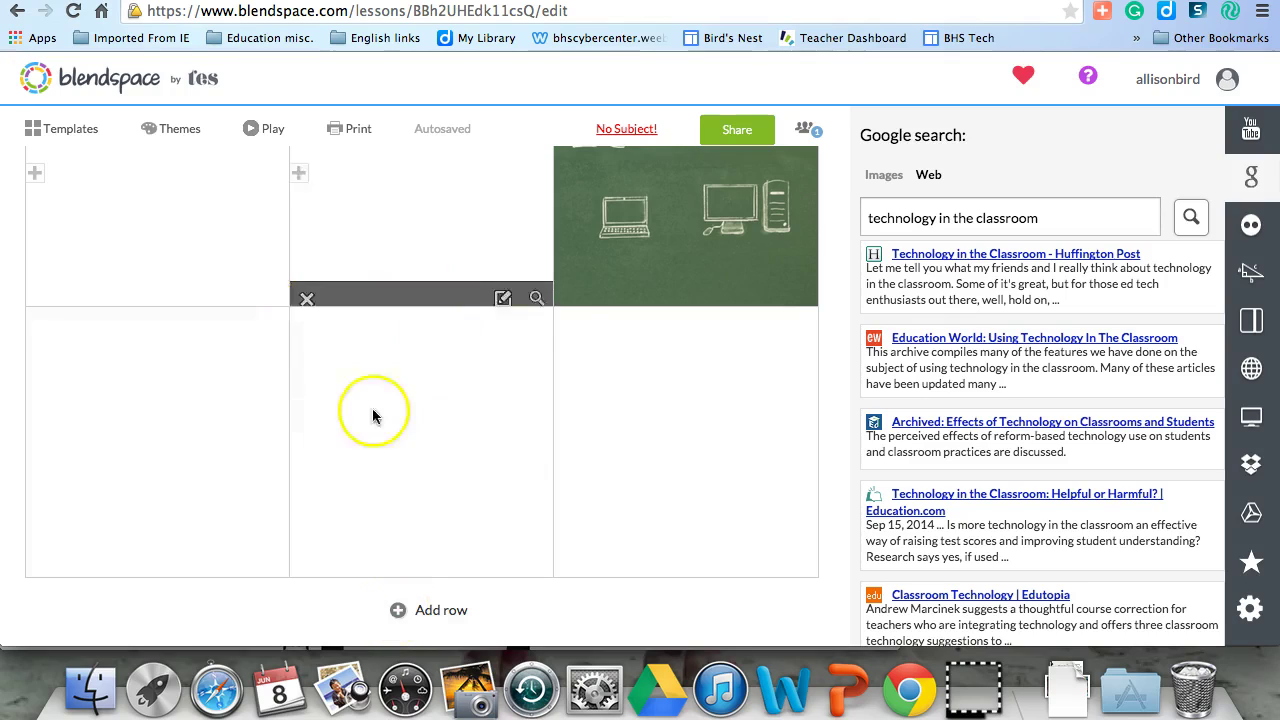
pyautogui.click(396, 612)
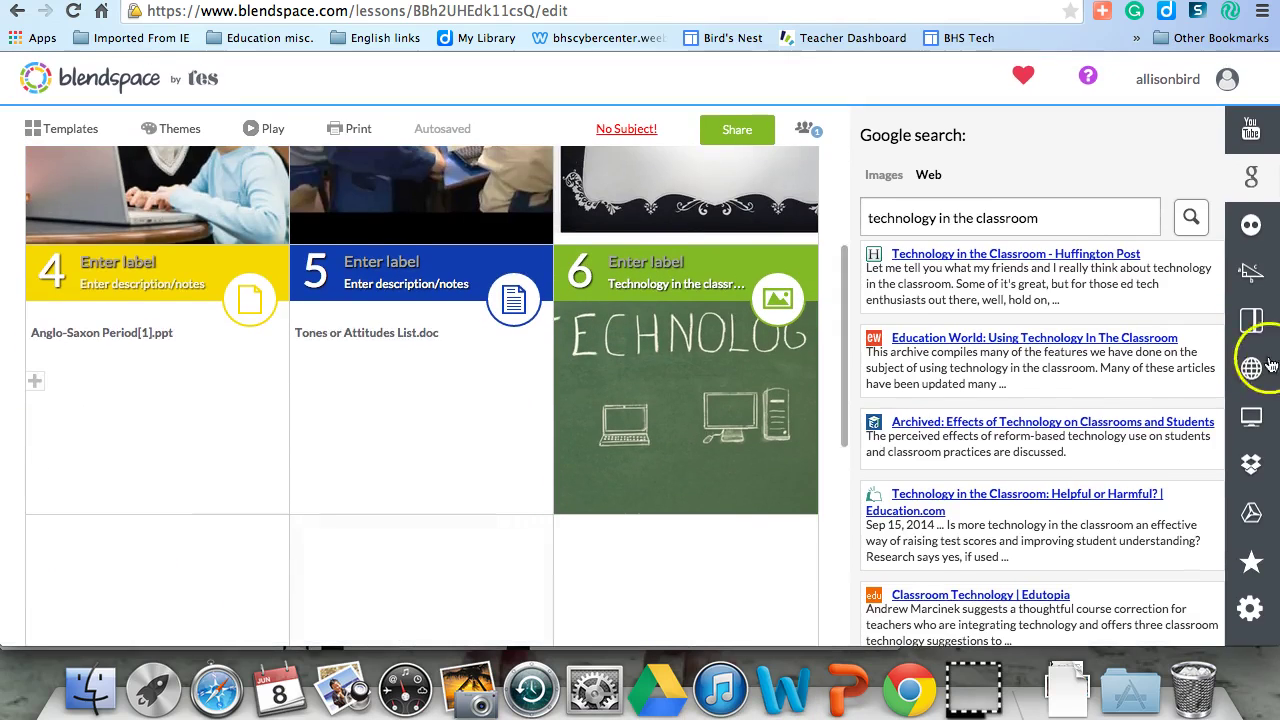
# Place the Huffington Post link in the seventh tile and replace the Tones document in the fifth with the "Archived: Effects of Technology" link.
pyautogui.scroll(-3, 677, 417)
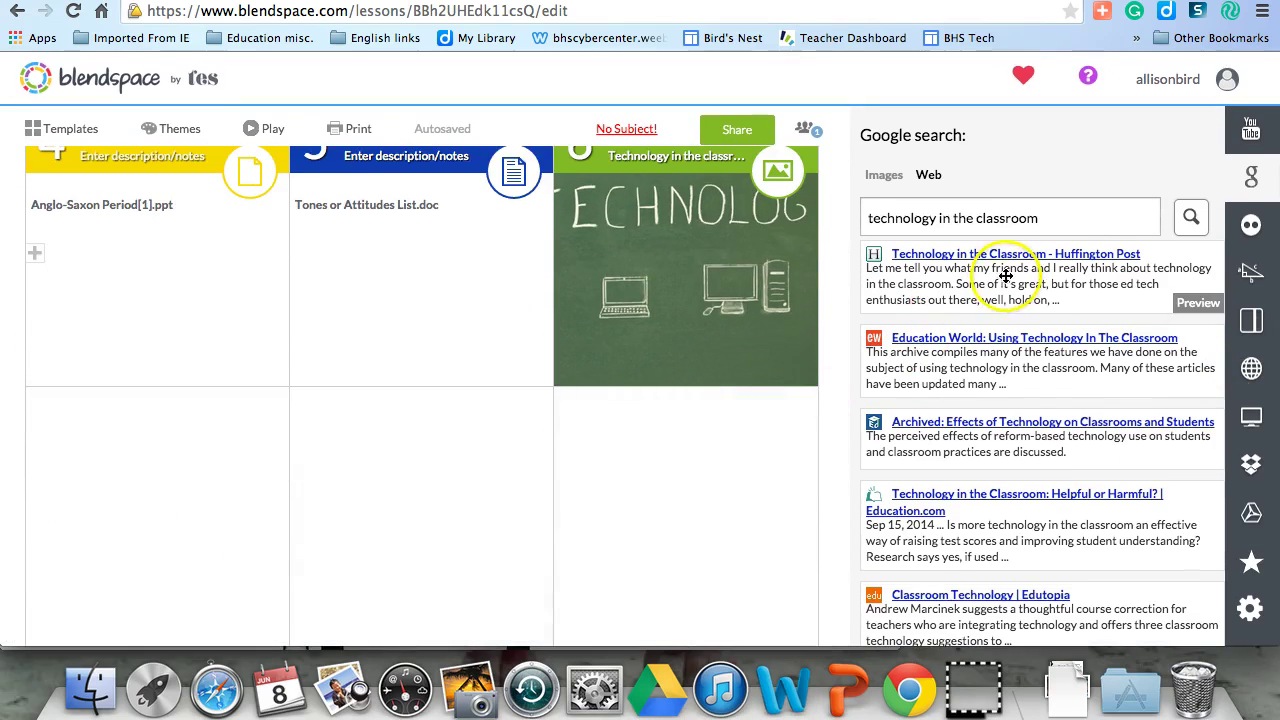
pyautogui.moveTo(1007, 261); pyautogui.dragTo(241, 525)
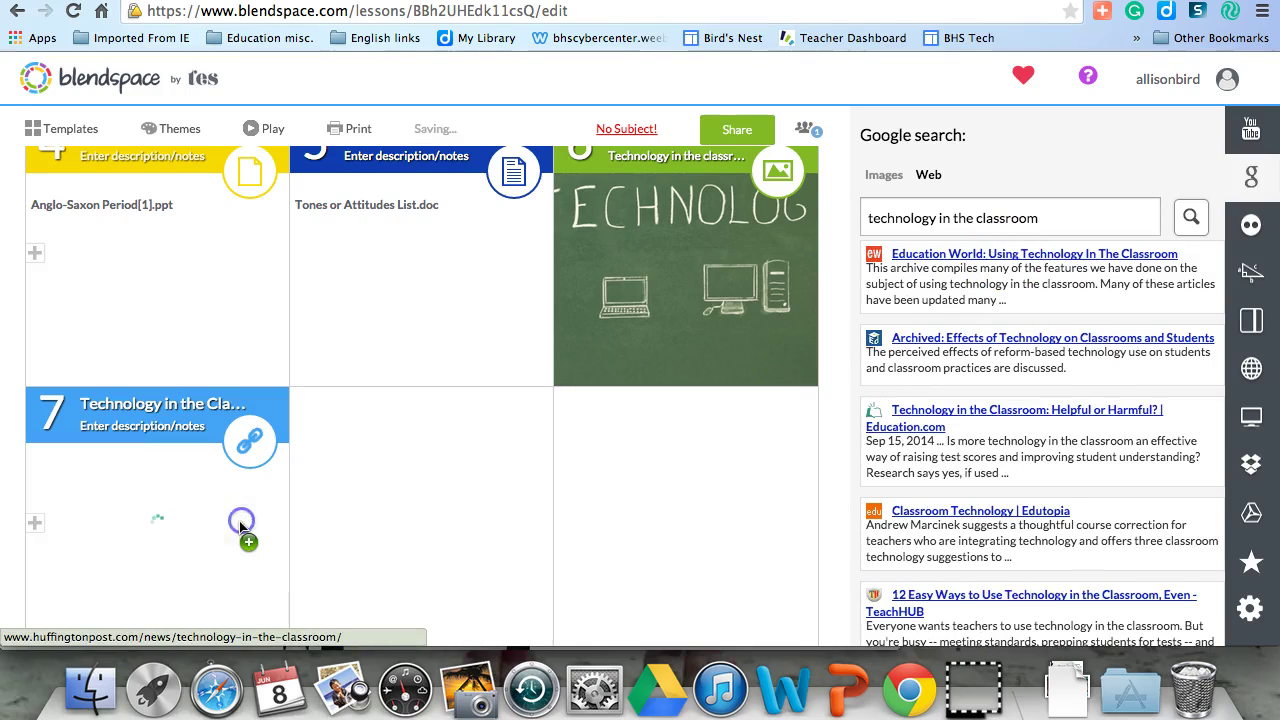
pyautogui.moveTo(968, 337); pyautogui.dragTo(457, 376)
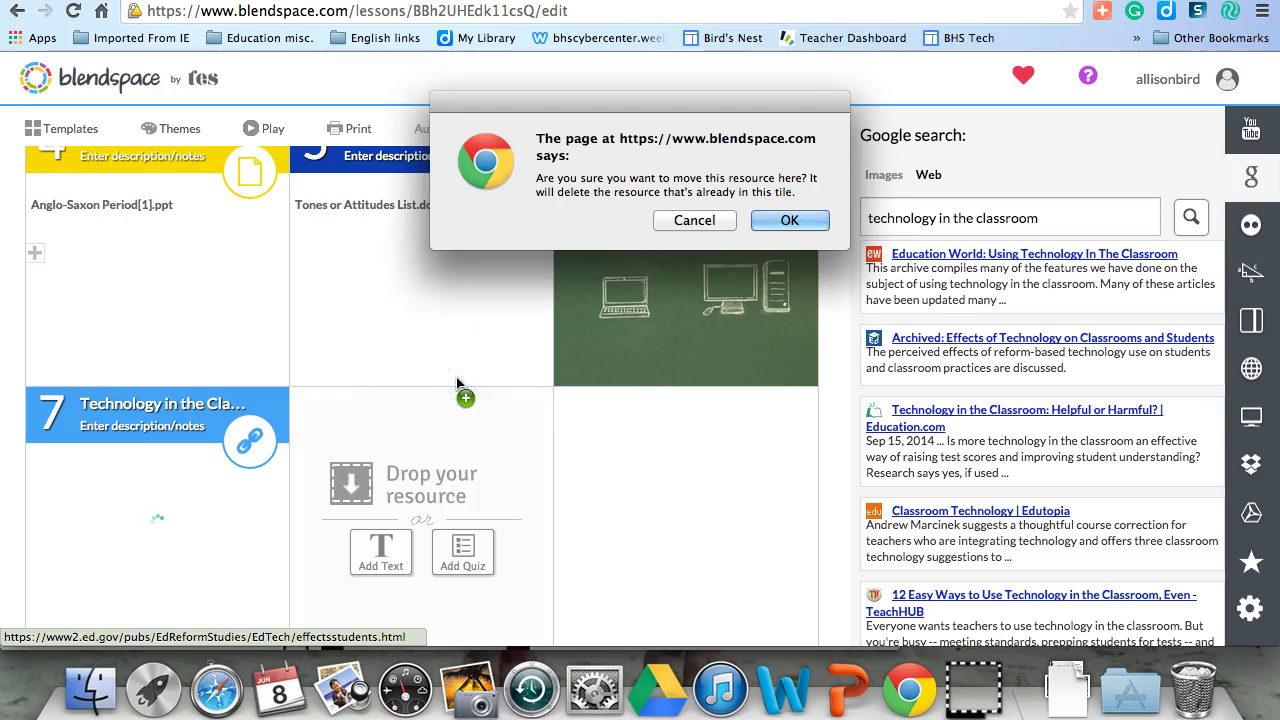
pyautogui.click(780, 222)
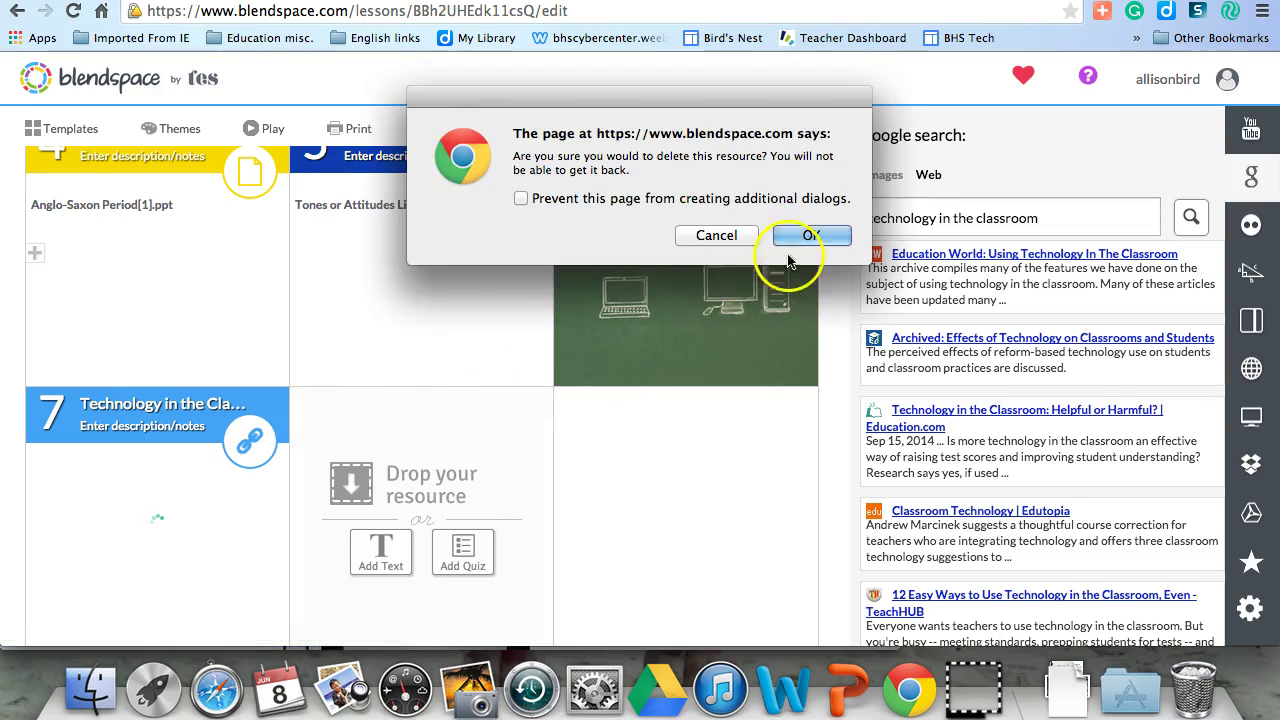
pyautogui.click(809, 234)
# Place the "Helpful or Harmful?" link in the eighth tile and the "New Teacher Survival Guide" link in the ninth.
pyautogui.moveTo(971, 346); pyautogui.dragTo(358, 485)
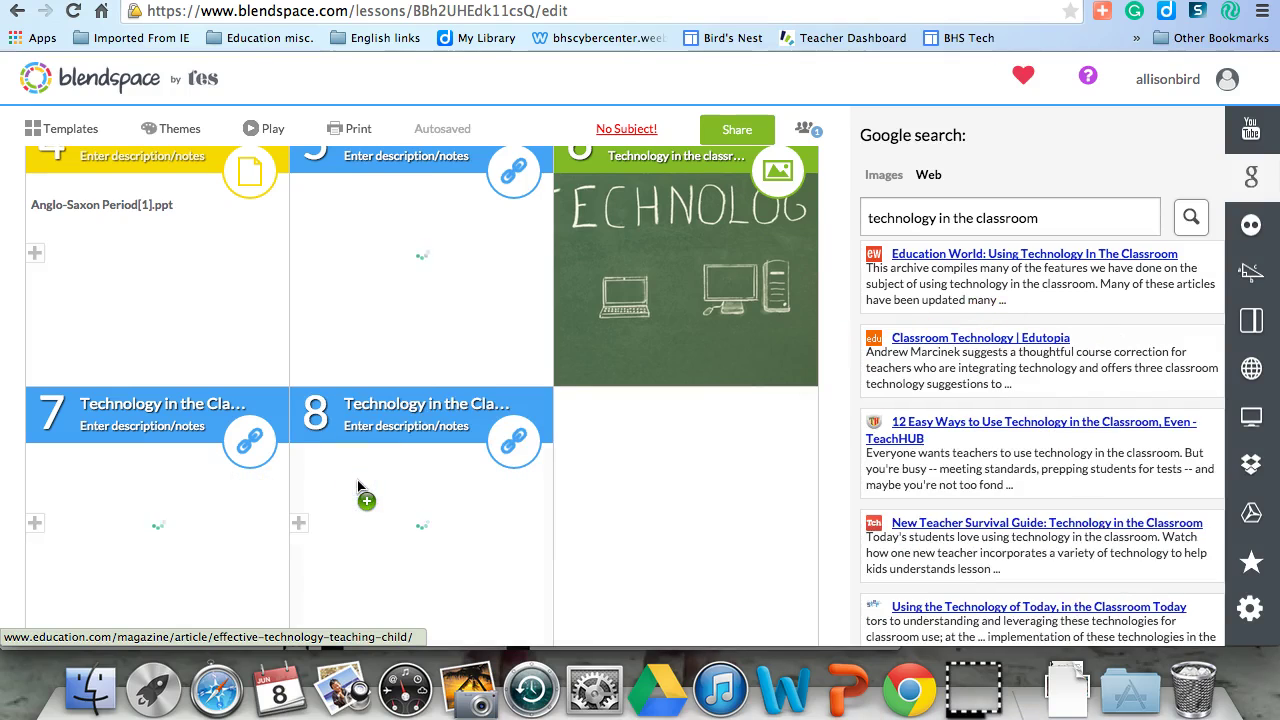
pyautogui.moveTo(1045, 528)
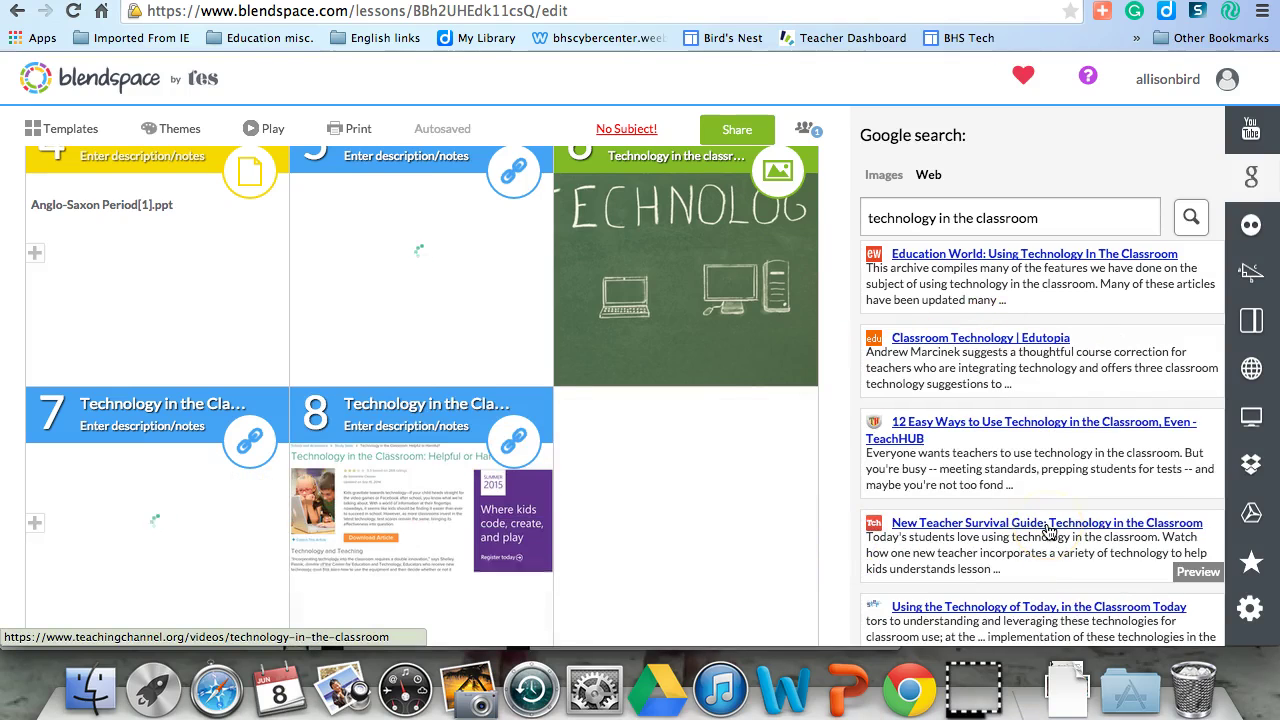
pyautogui.moveTo(1045, 528); pyautogui.dragTo(733, 473)
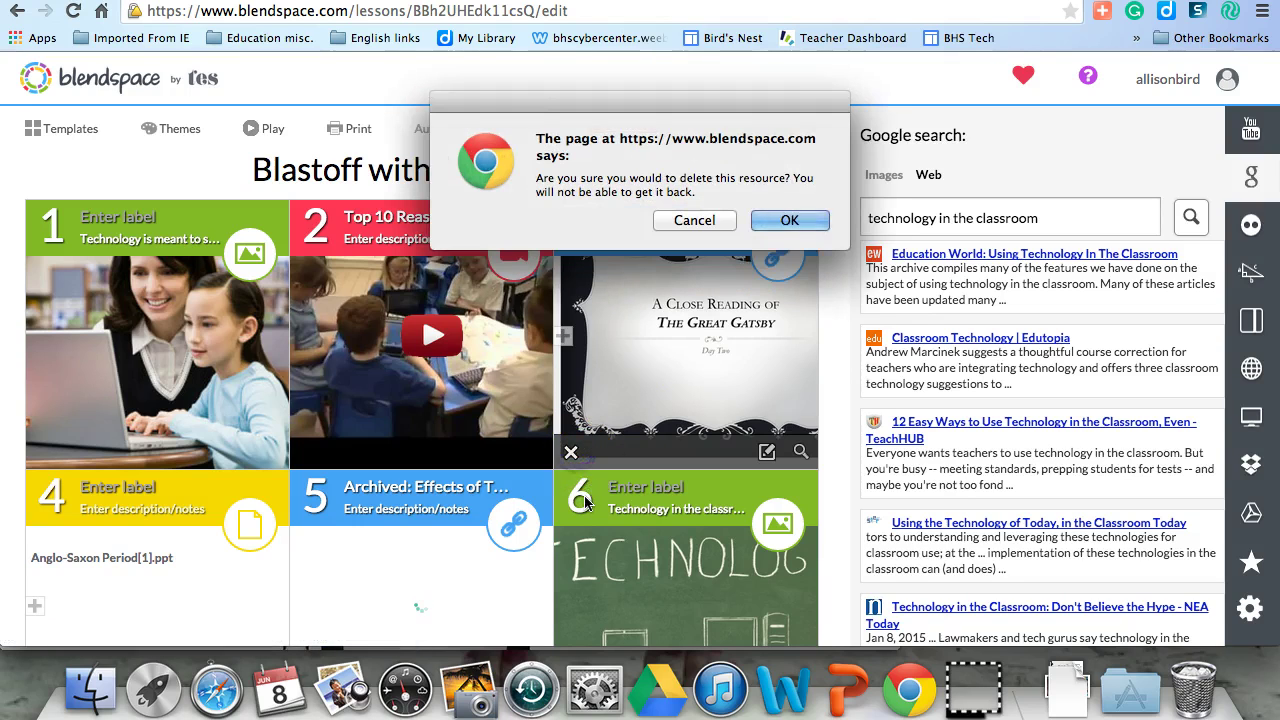
# Delete the Gatsby slides from the third tile and move the chalkboard technology image into their place.
pyautogui.click(790, 220)
pyautogui.click(575, 477)
pyautogui.moveTo(575, 477); pyautogui.dragTo(606, 366)
pyautogui.scroll(-3, 450, 390)
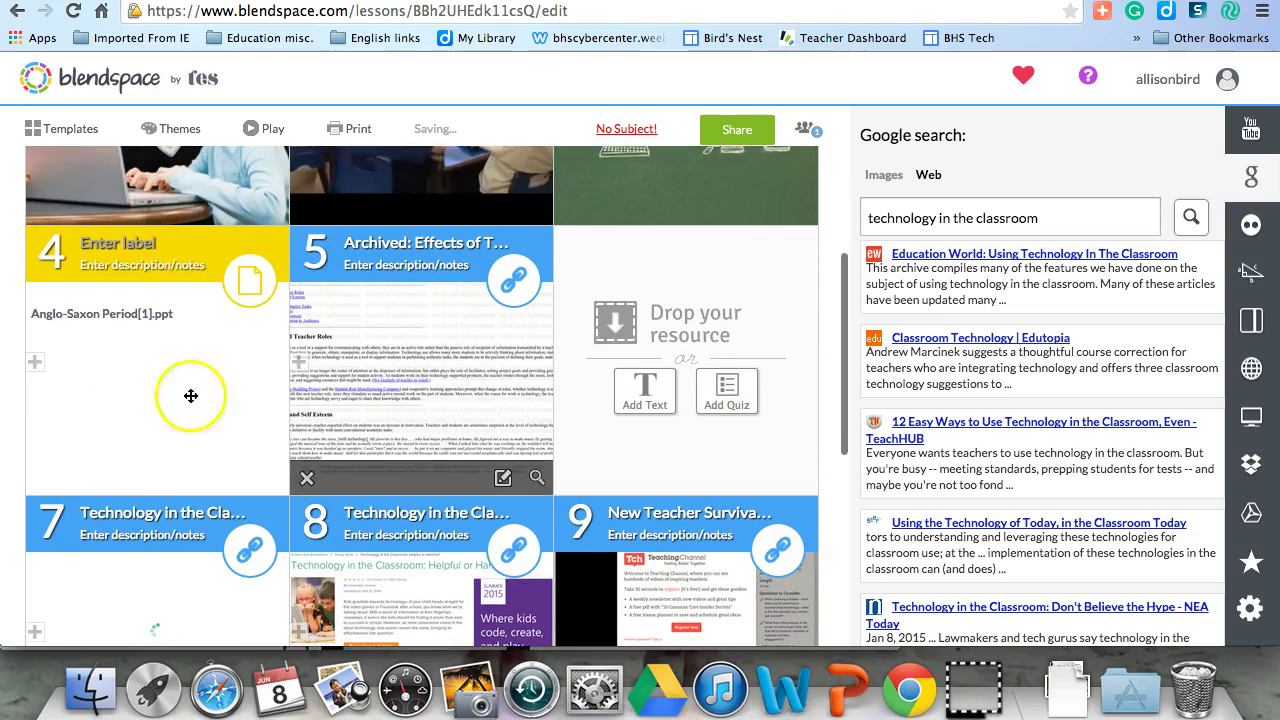
# Delete the Anglo-Saxon presentation from the fourth tile and move the "Archived: Effects of Technology" link there.
pyautogui.click(42, 482)
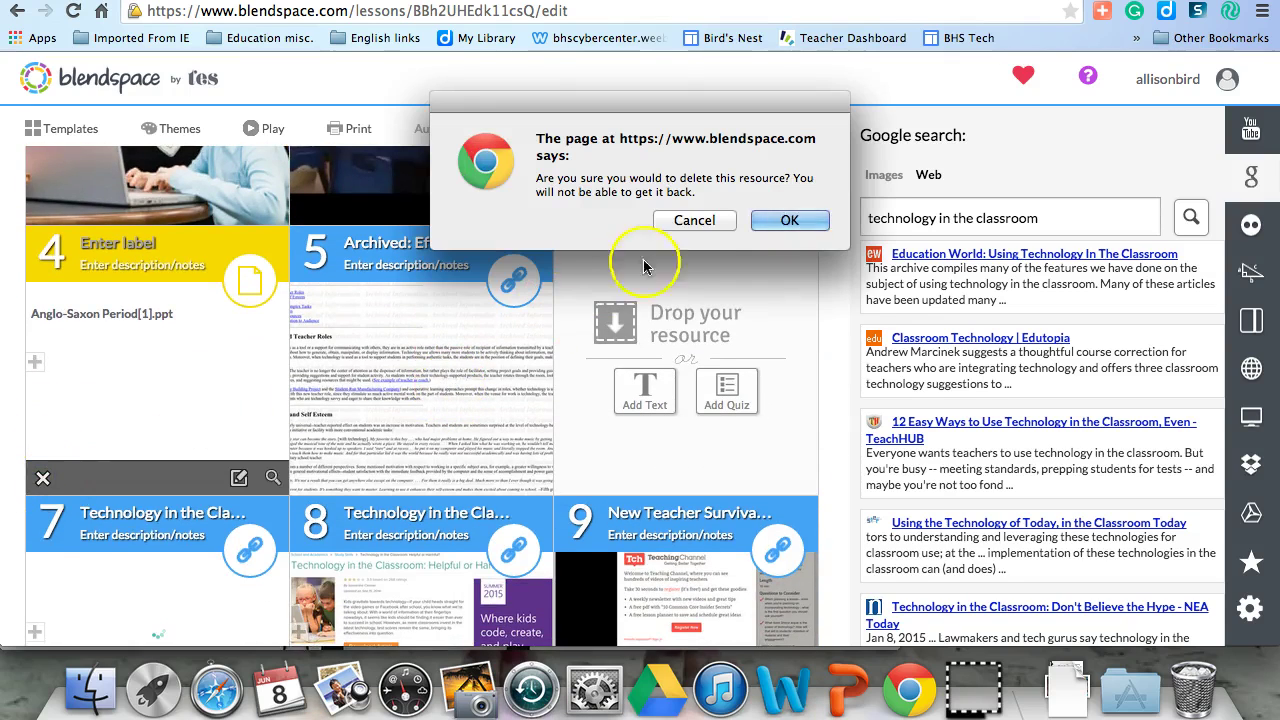
pyautogui.click(800, 220)
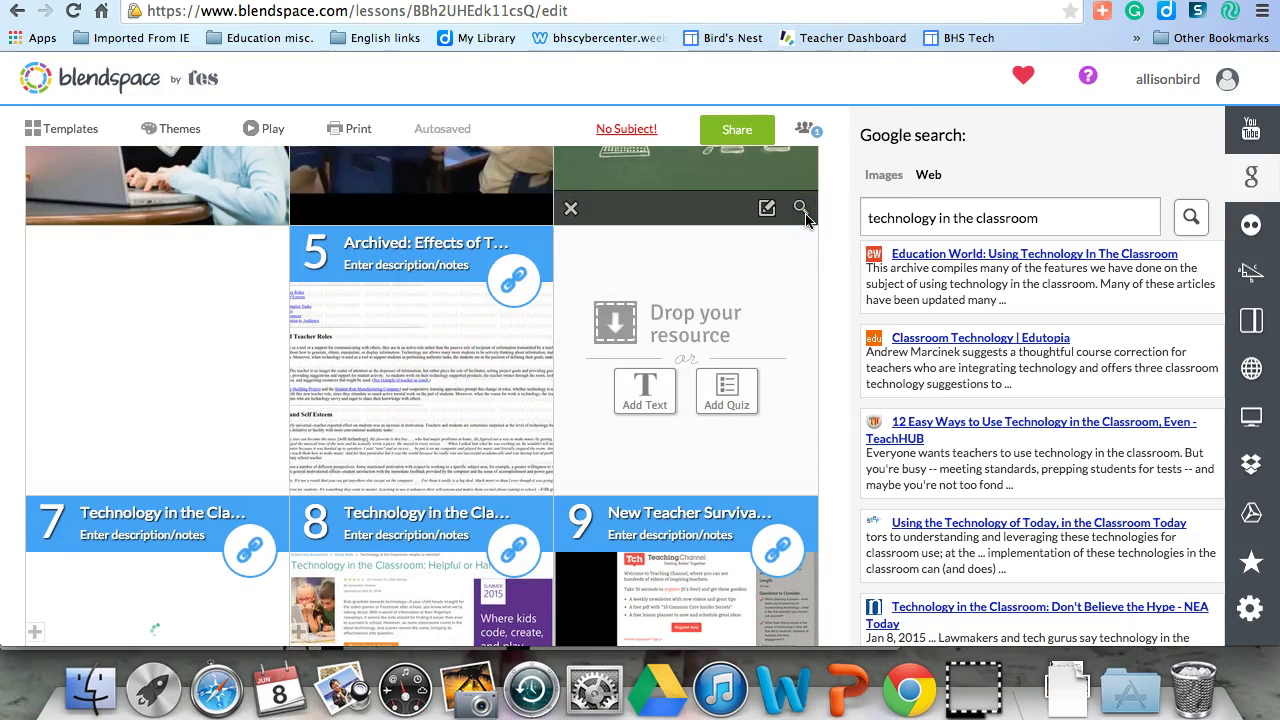
pyautogui.moveTo(457, 320); pyautogui.dragTo(250, 322)
# Move the "Helpful or Harmful?" link to the fifth tile and the "New Teacher Survival Guide" link to the sixth.
pyautogui.moveTo(314, 514); pyautogui.dragTo(350, 330)
pyautogui.moveTo(586, 509); pyautogui.dragTo(652, 332)
pyautogui.scroll(5, 509, 543)
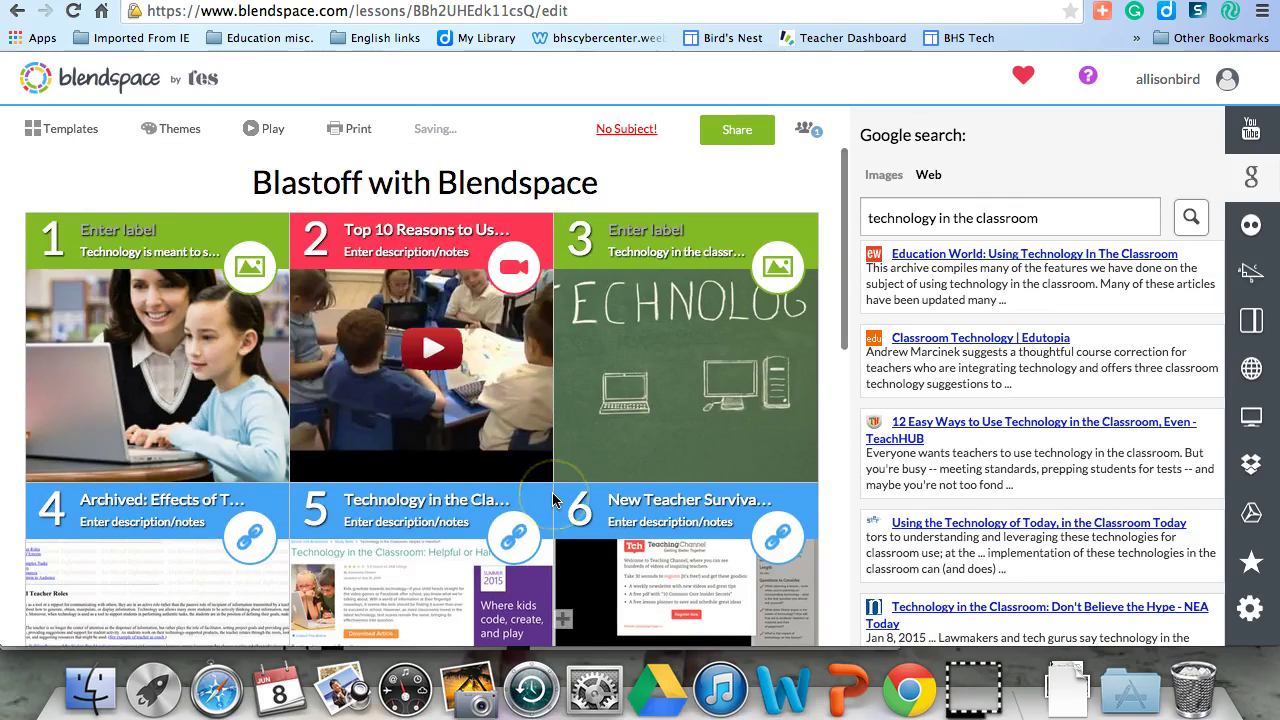
pyautogui.scroll(-3, 553, 499)
pyautogui.scroll(3, 553, 499)
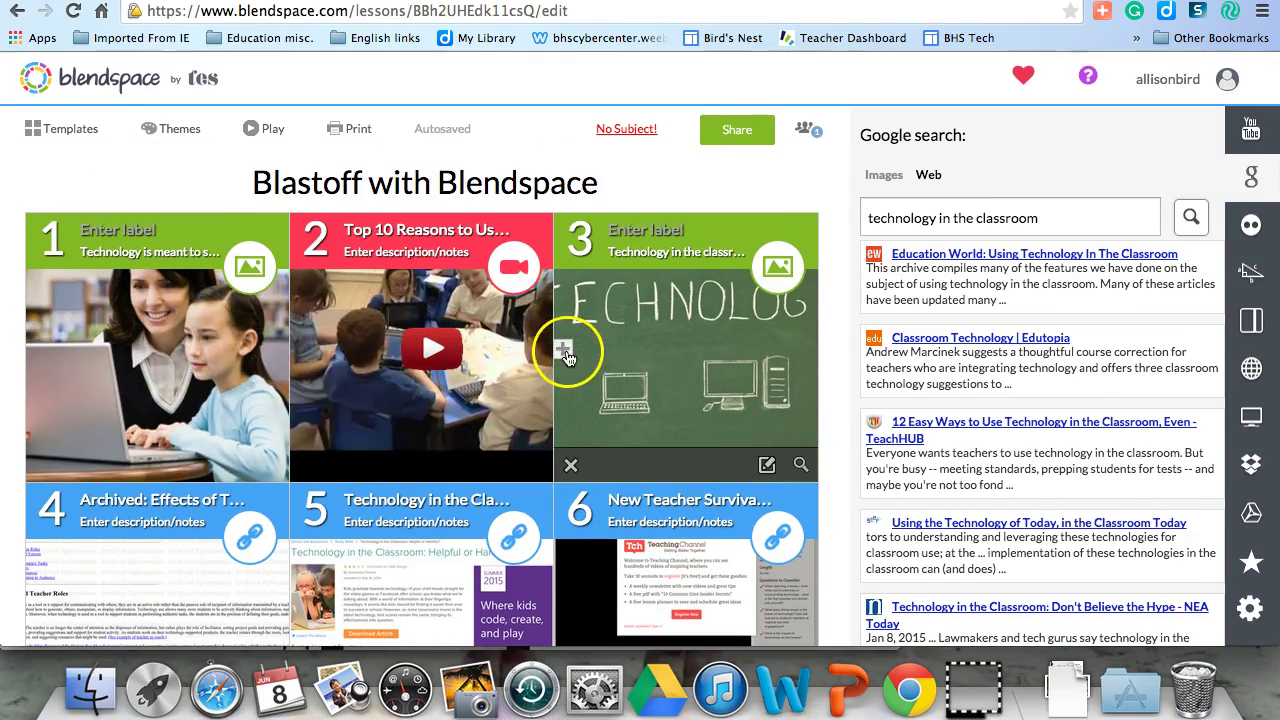
# Insert an empty tile before the chalkboard technology image and start a quiz in it.
pyautogui.click(565, 352)
pyautogui.click(795, 219)
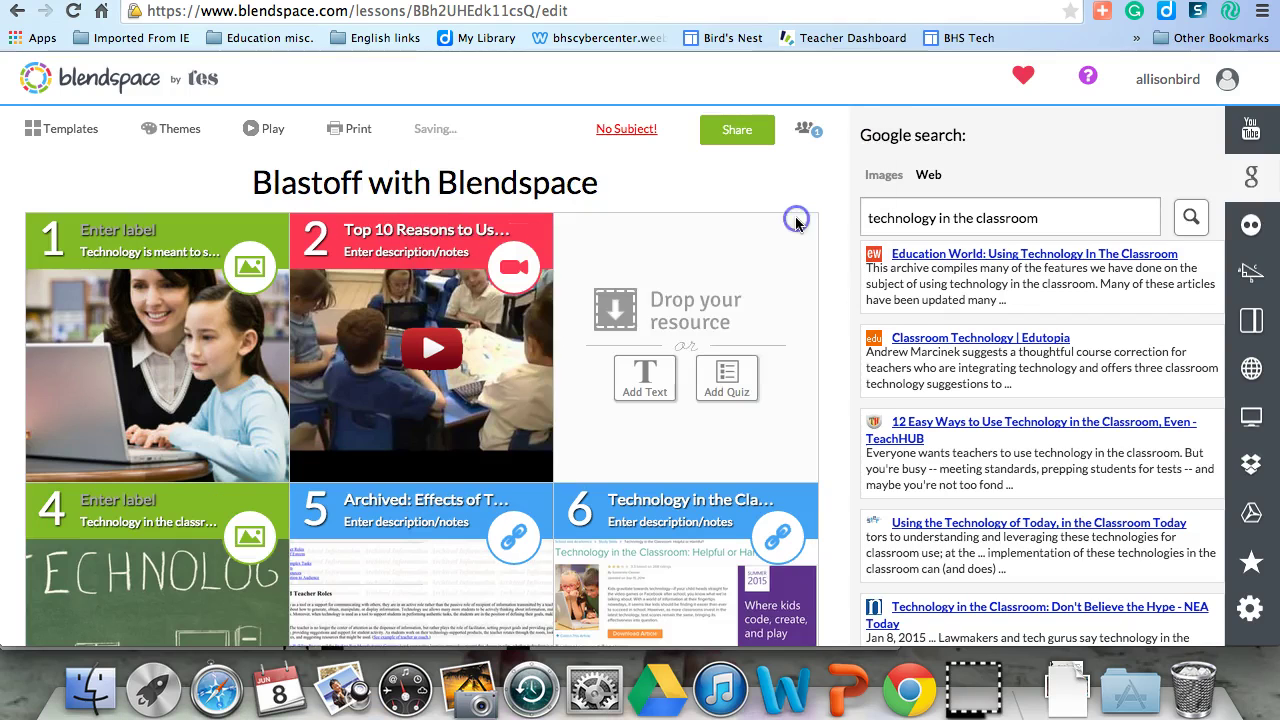
pyautogui.click(737, 380)
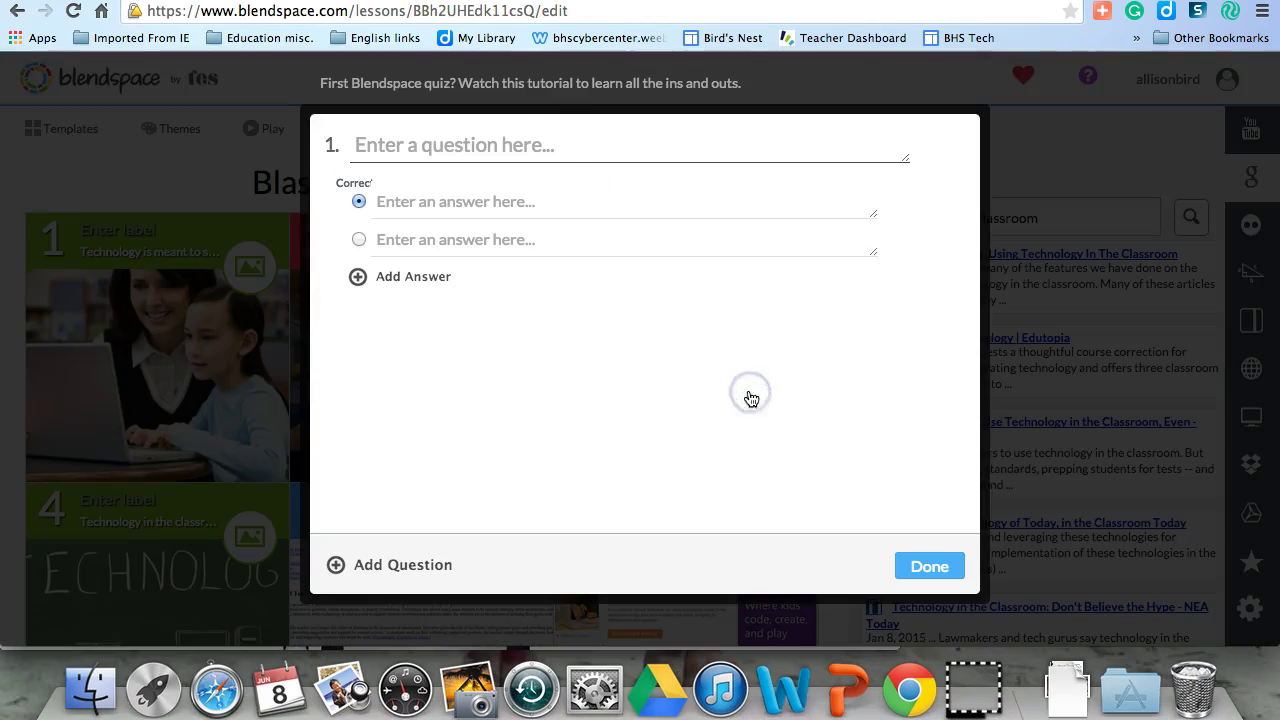
# Enter the first quiz question "What is the most important aspect of using technology in the classroom?".
pyautogui.click(470, 144)
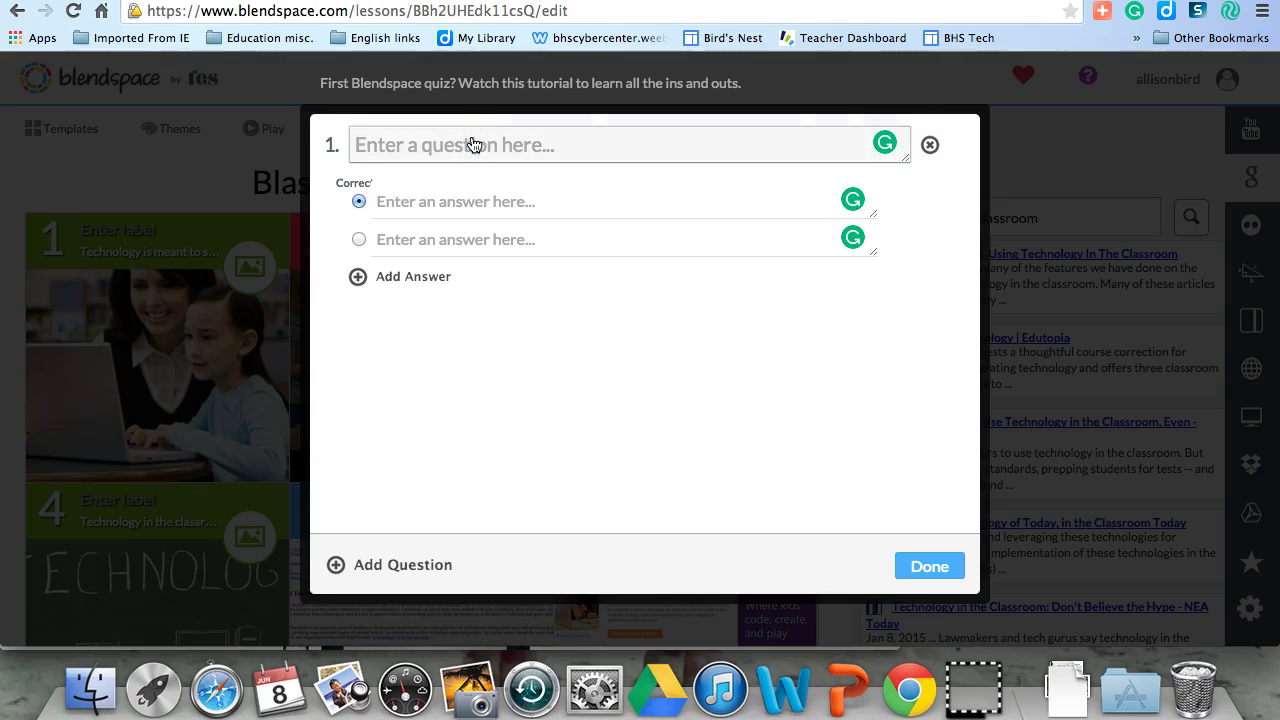
pyautogui.write('What i')
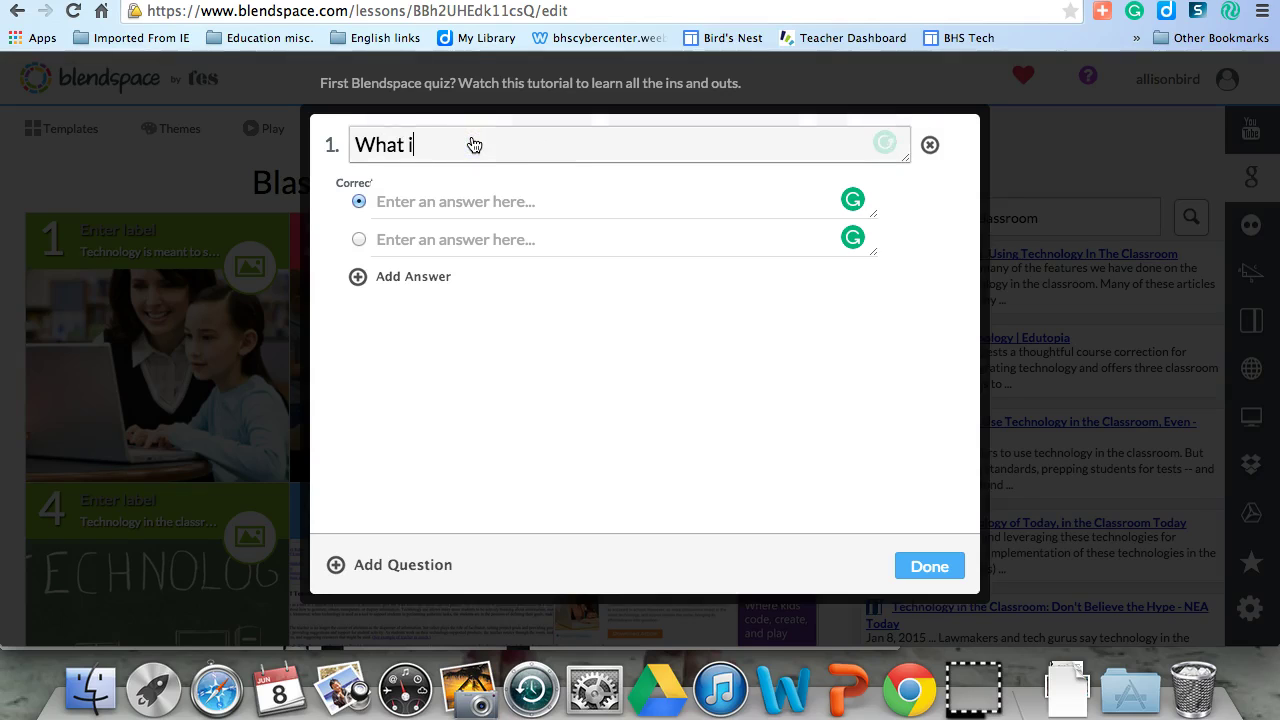
pyautogui.write('s the most important aspect of using technology in the')
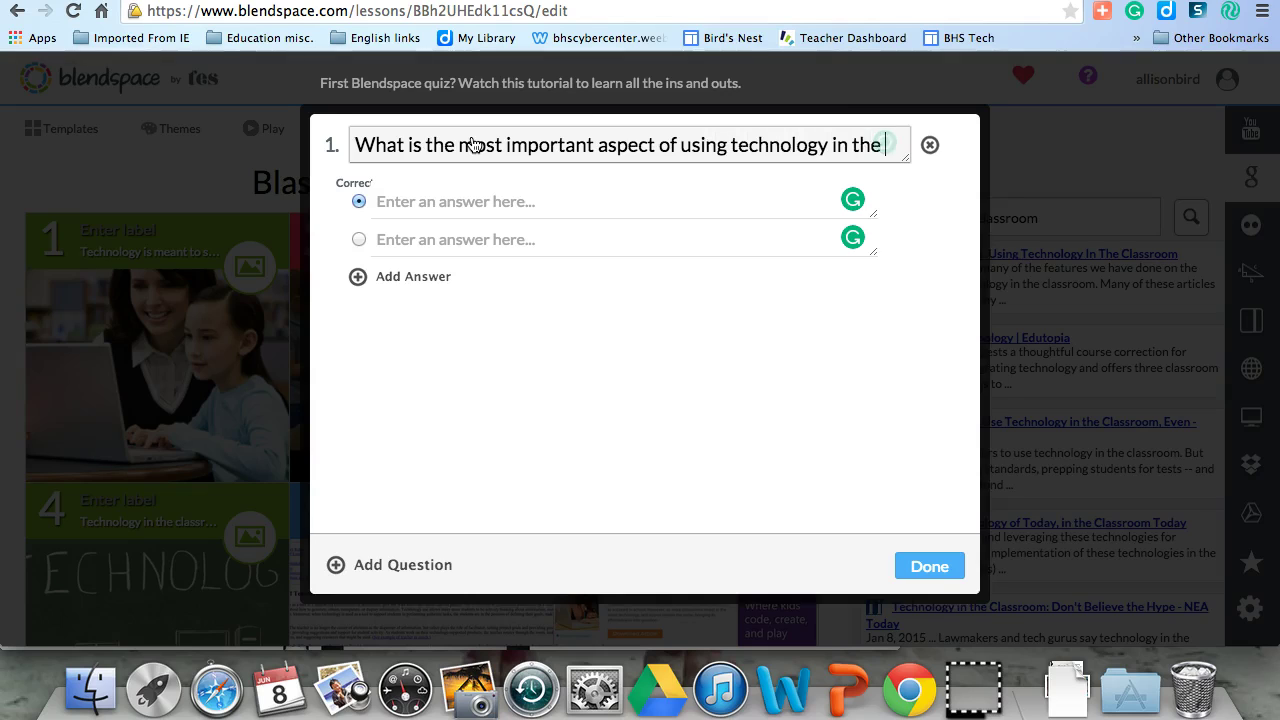
pyautogui.write('ssroom')
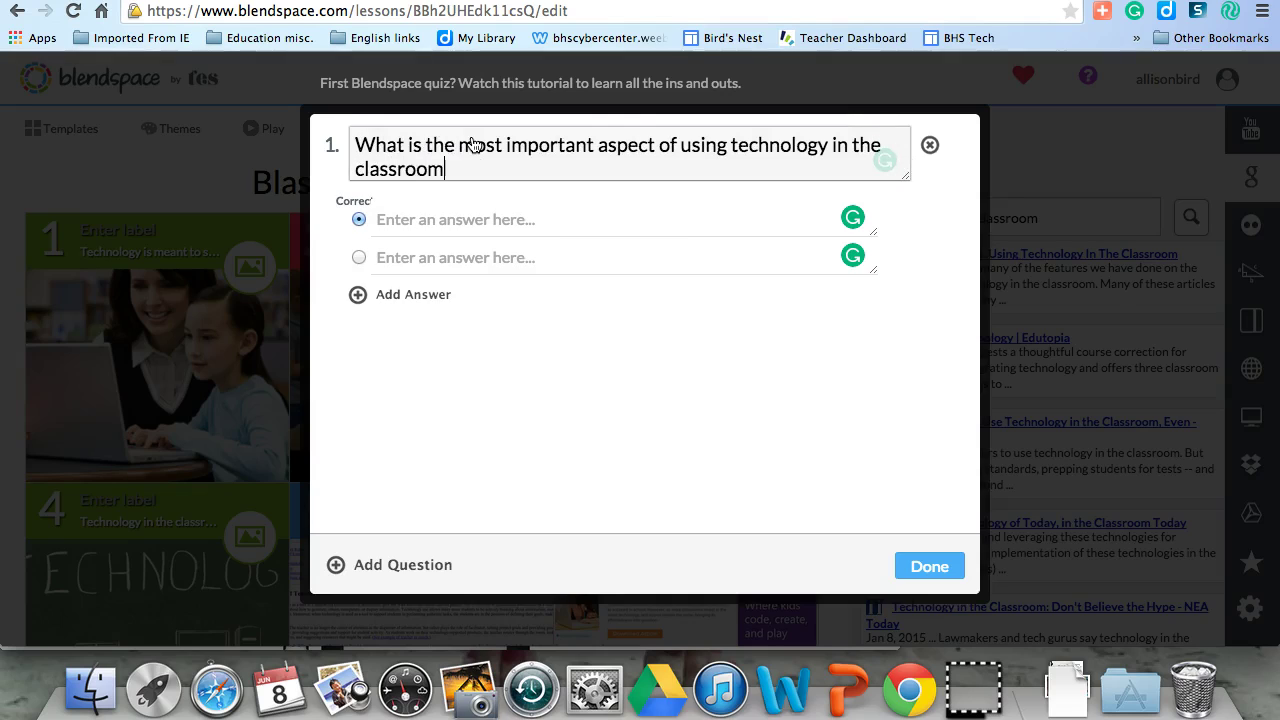
# Enter "Students learn best with this familiar platform." as the correct answer and "Students learn best while using Twitter." as the second, and finish the quiz.
pyautogui.click(449, 219)
pyautogui.write('STudents learn best with this familiar platform.')
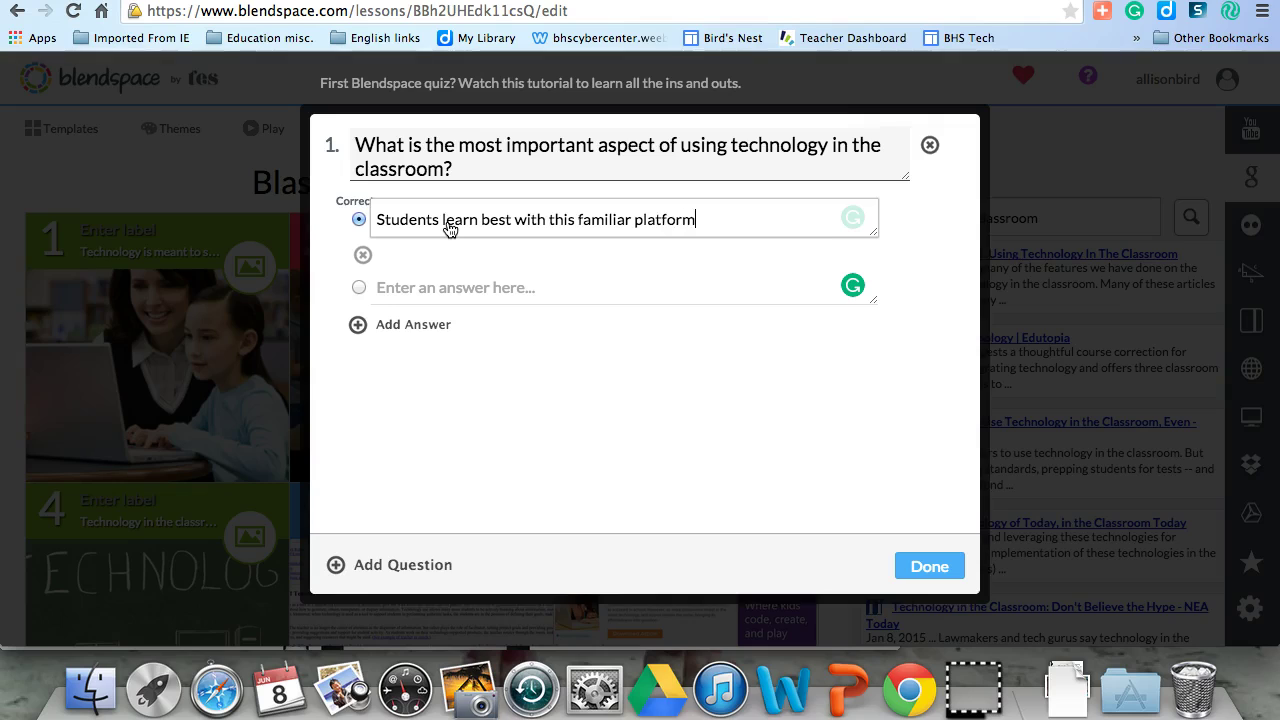
pyautogui.click(422, 270)
pyautogui.write('Students learn best while using Twitter.')
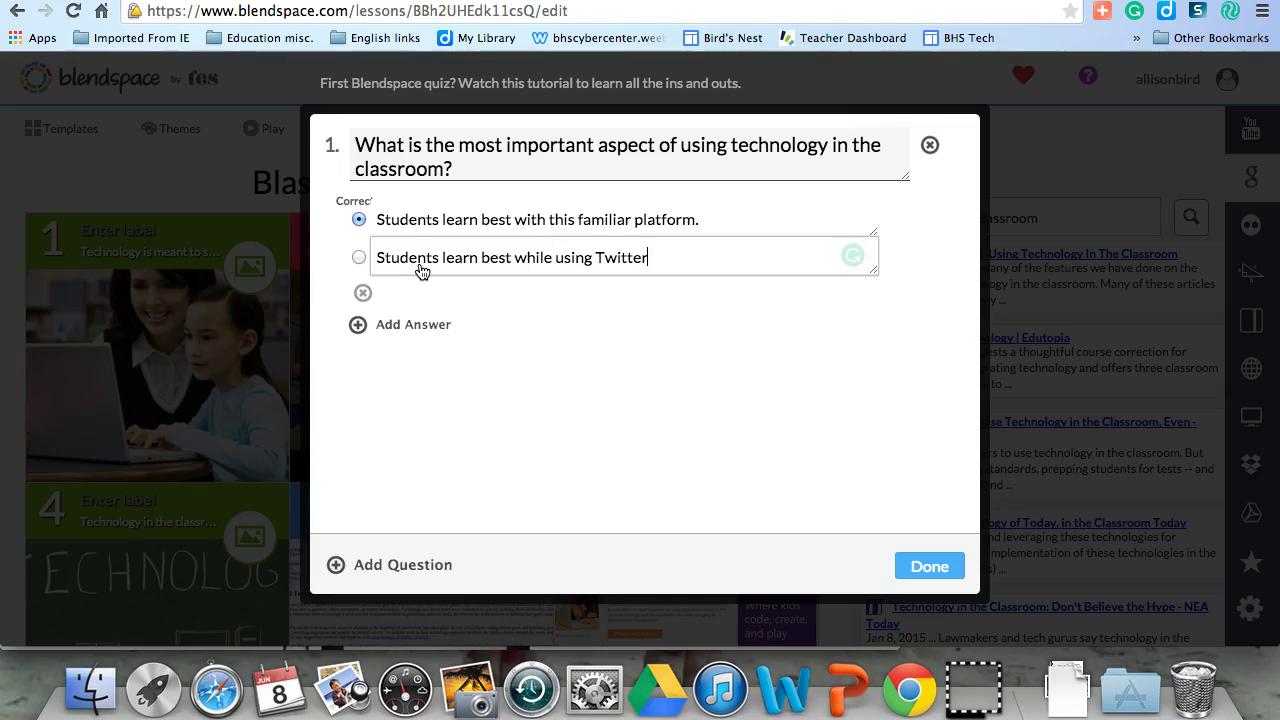
pyautogui.click(928, 566)
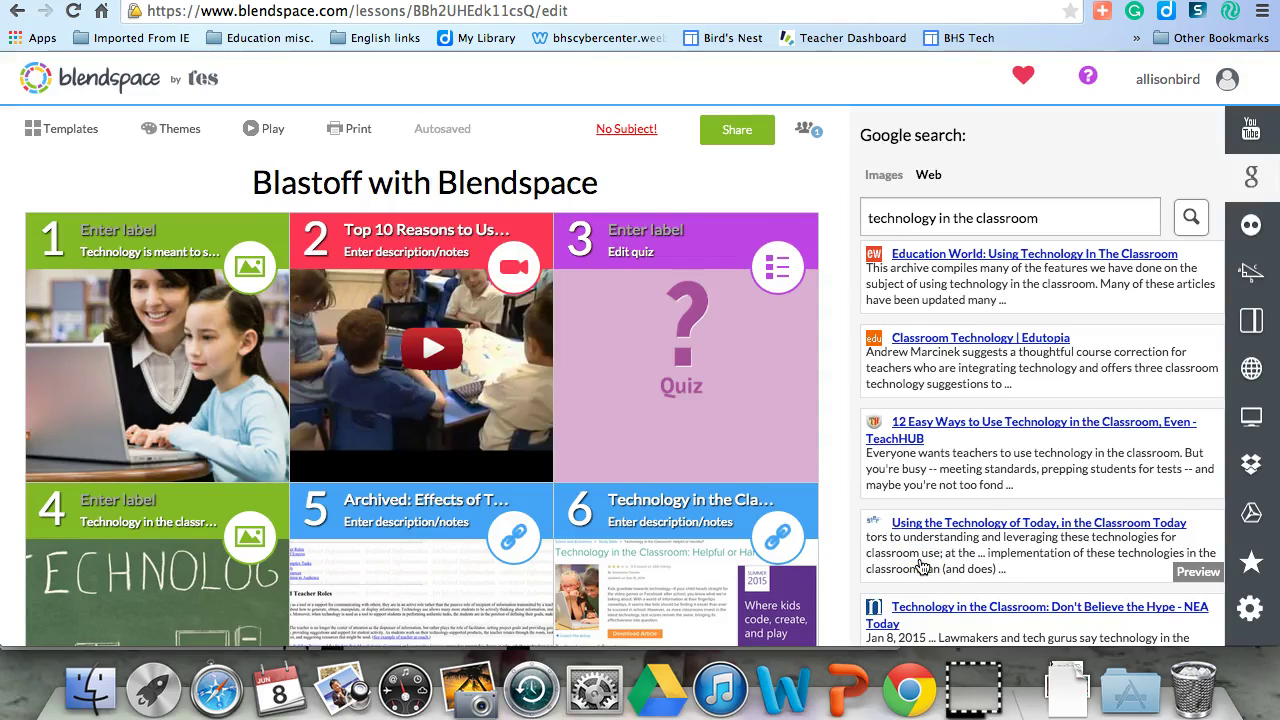
# Insert an empty tile at the start of the lesson and begin a text resource in it.
pyautogui.click(31, 353)
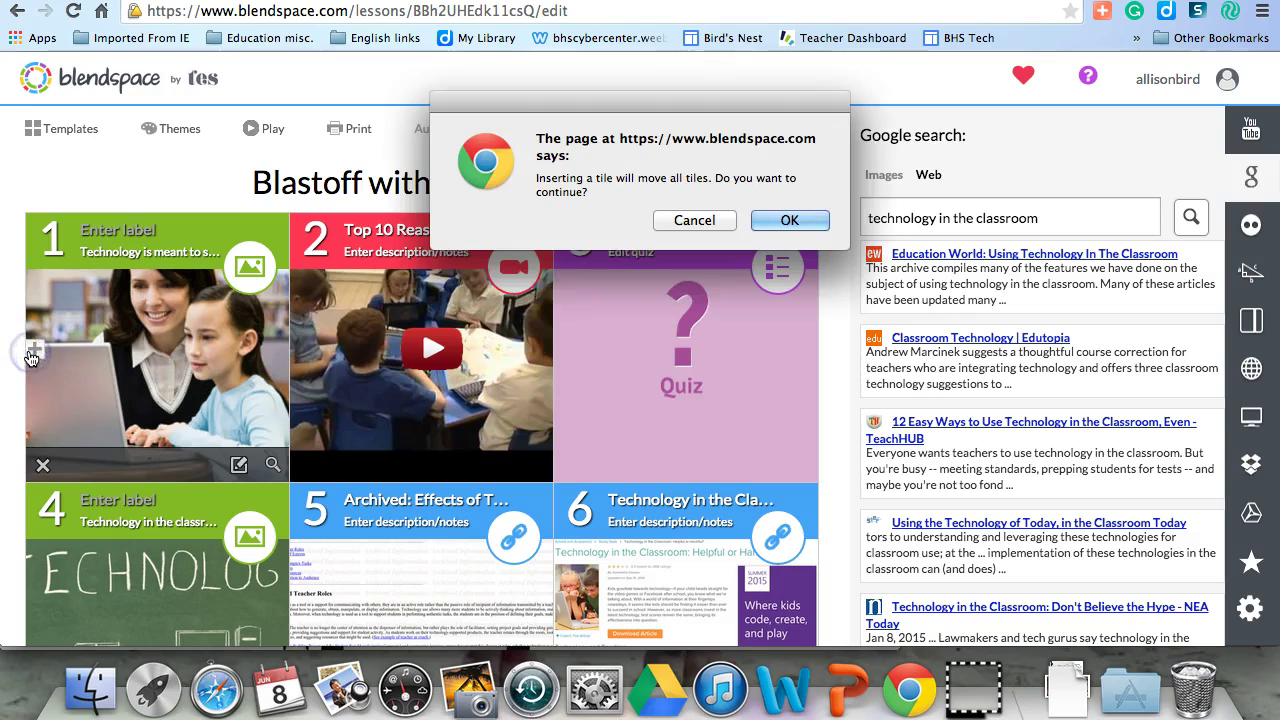
pyautogui.click(760, 220)
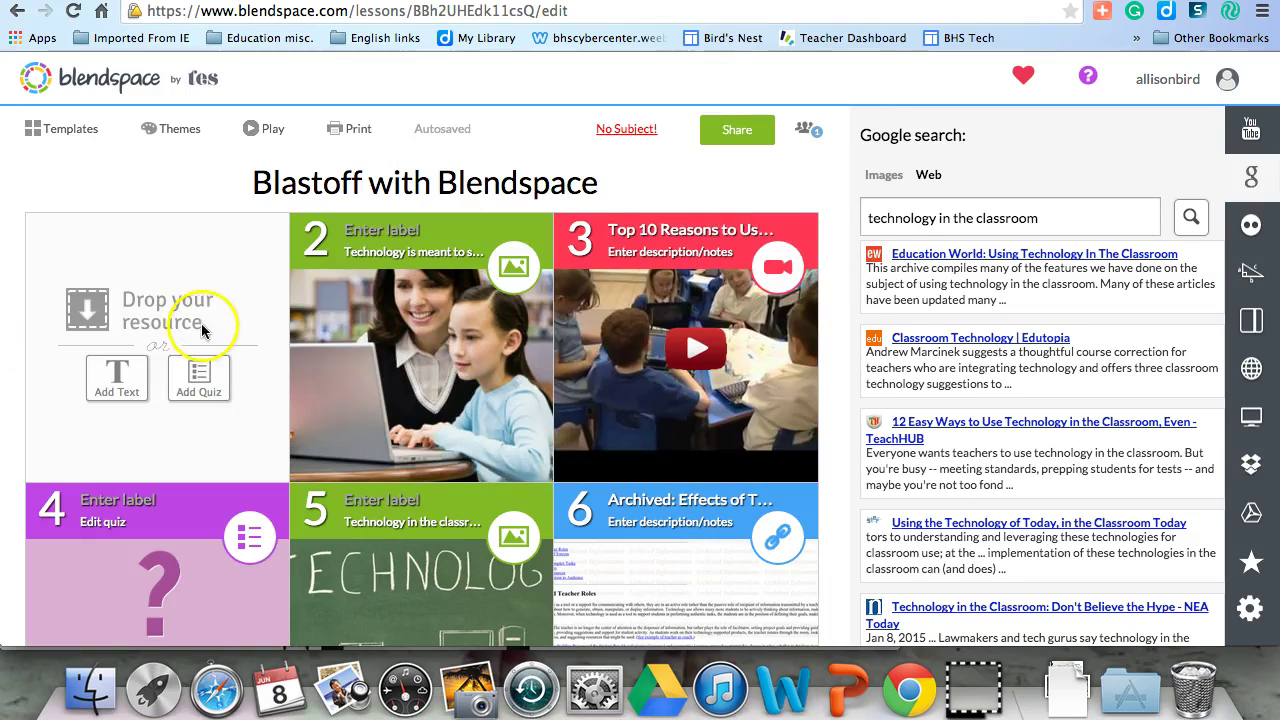
pyautogui.click(116, 384)
# Set the text's font to Comic Sans and its size to 36.
pyautogui.click(779, 166)
pyautogui.click(778, 244)
pyautogui.click(845, 165)
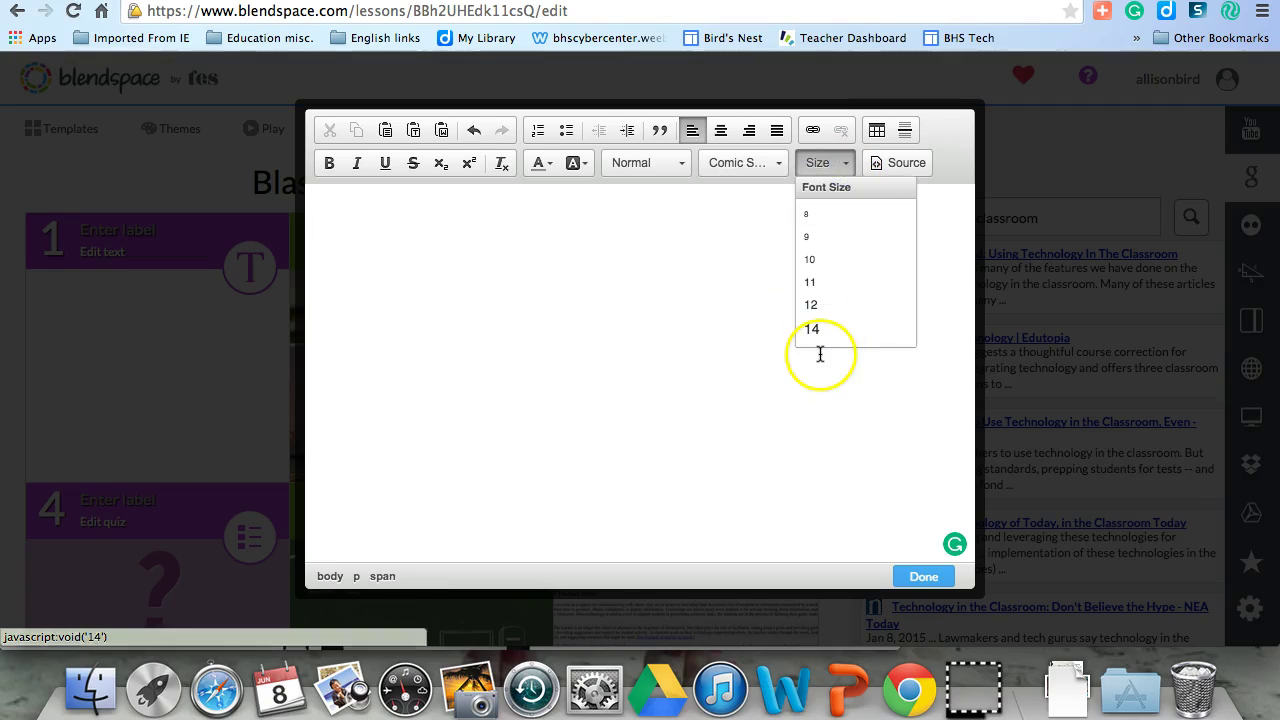
pyautogui.scroll(-5, 822, 342)
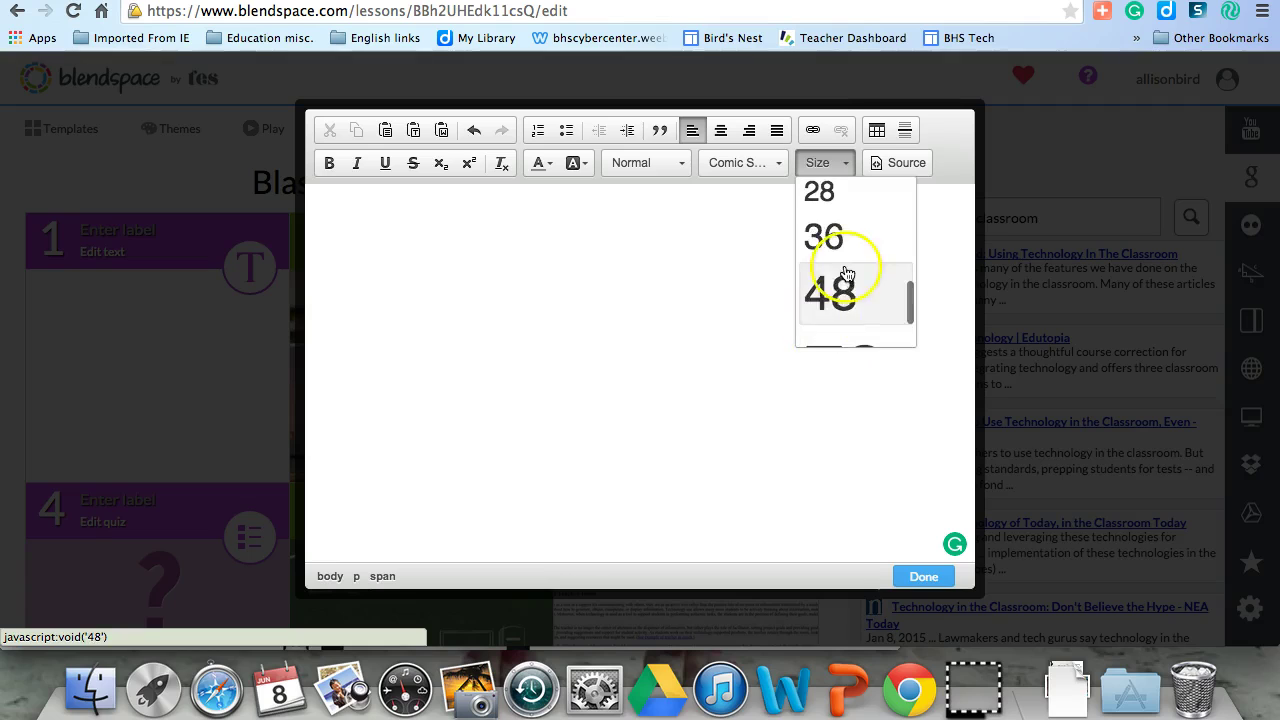
pyautogui.click(846, 248)
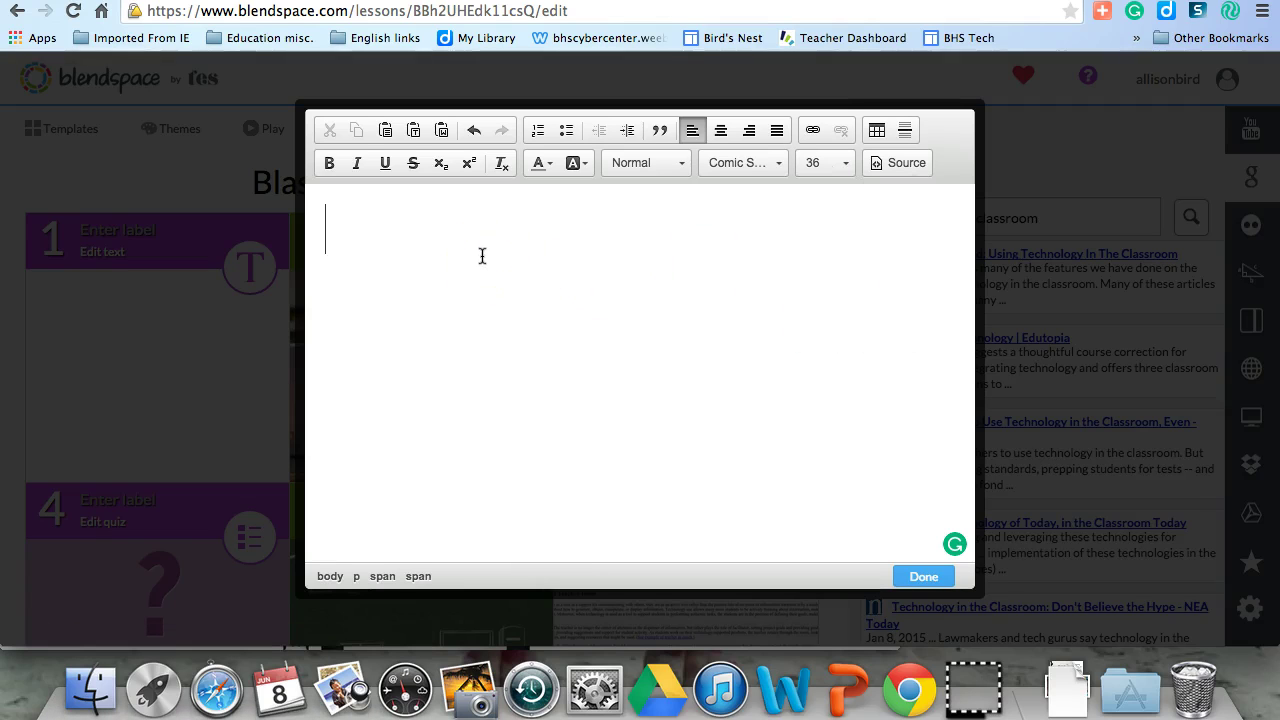
# Write "Using Technology in the Classroom." in the first tile's text and finish editing it.
pyautogui.write('Using Technology in the ')
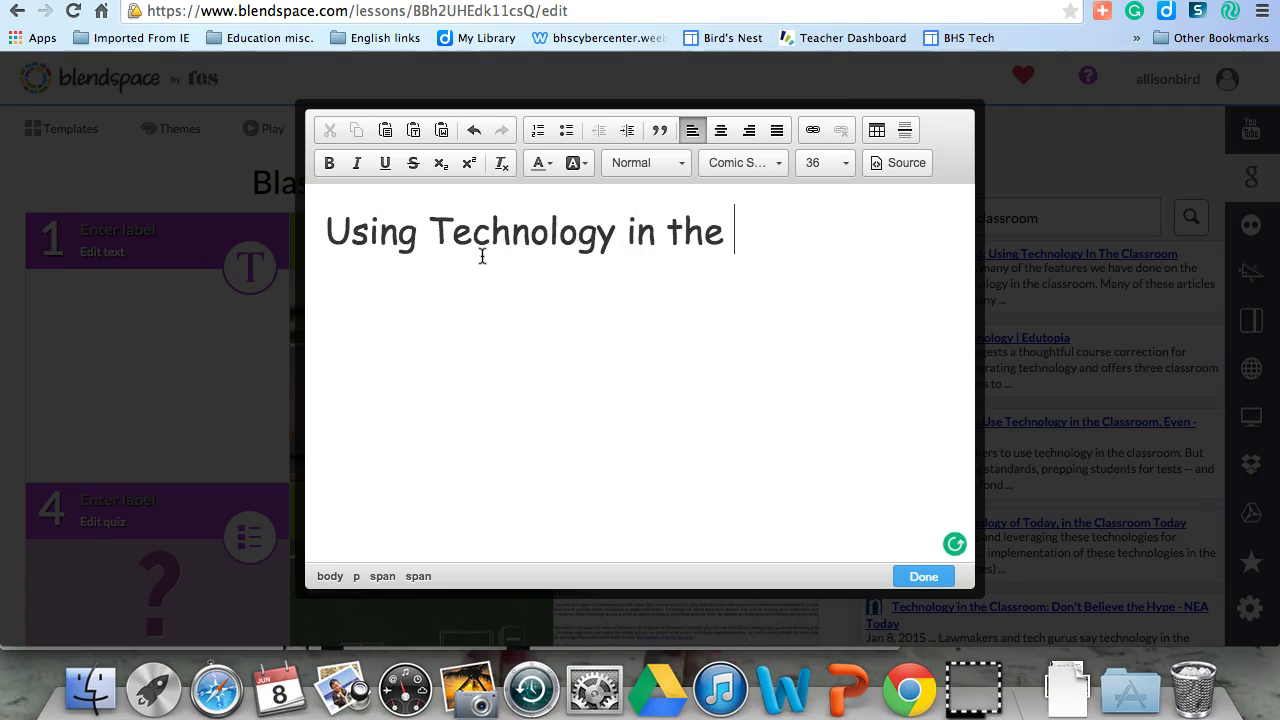
pyautogui.write('Classroom.')
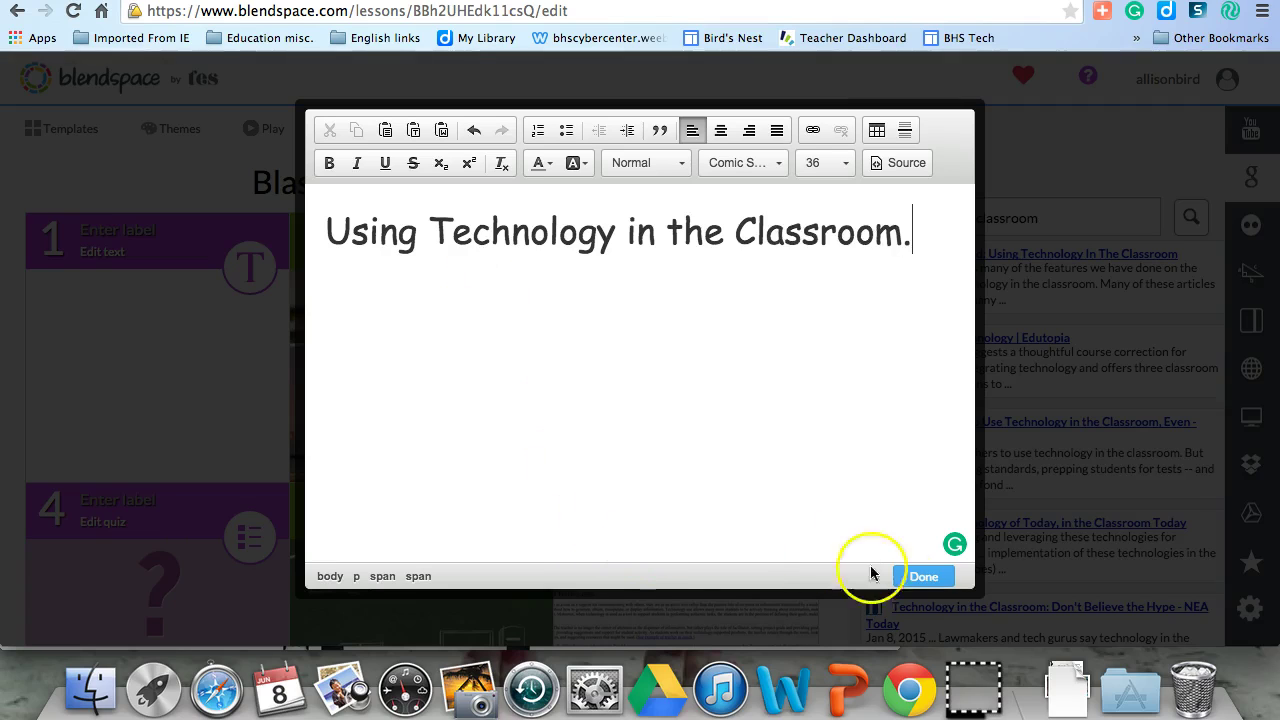
pyautogui.click(908, 578)
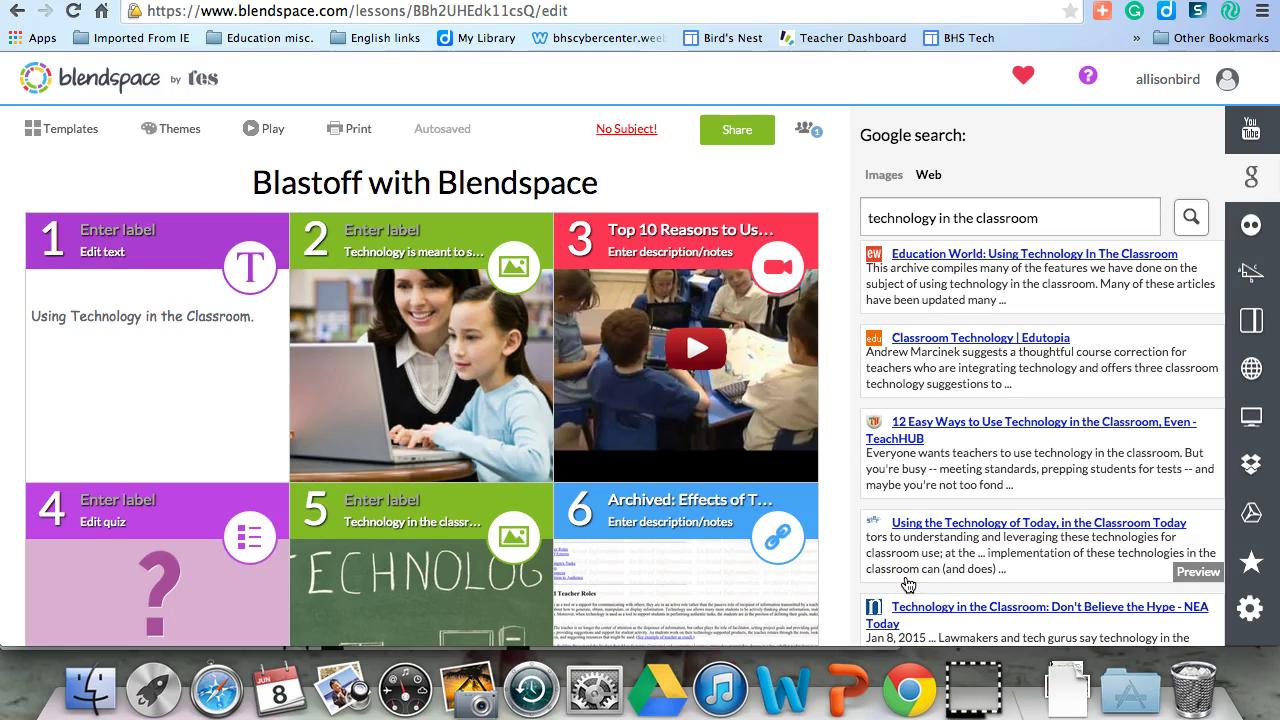
pyautogui.click(829, 503)
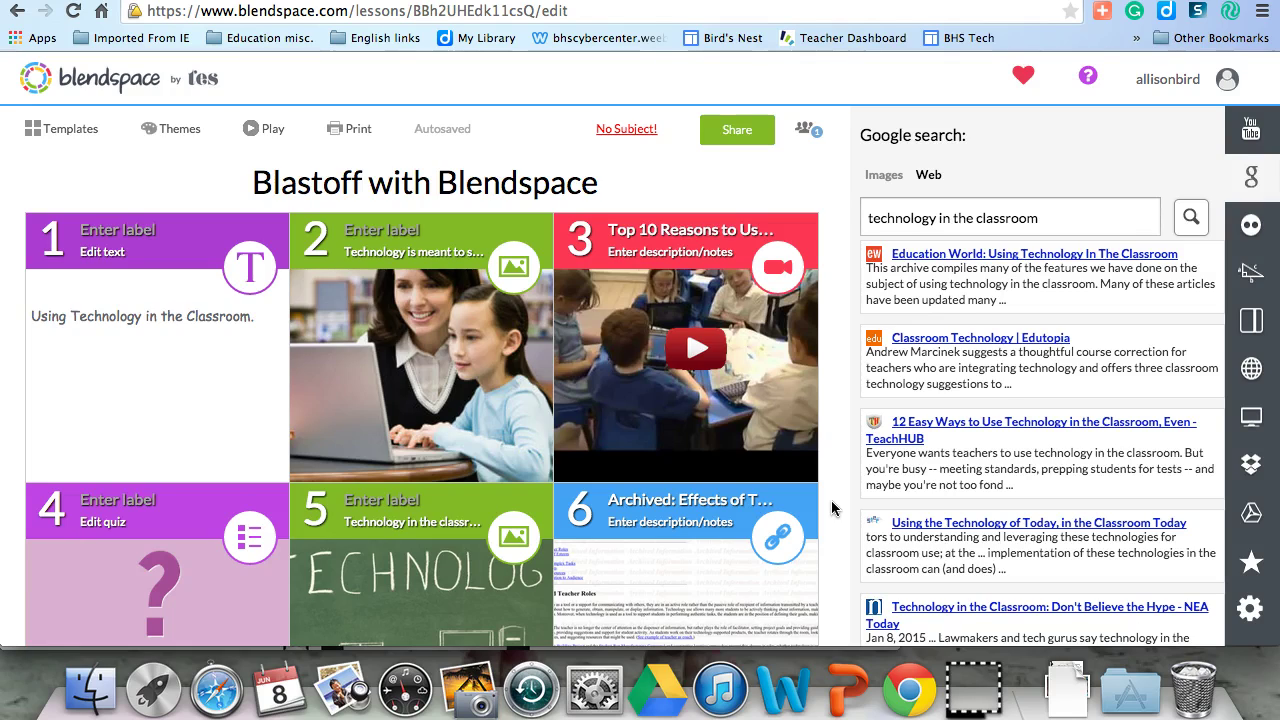
# Leave the current lesson, open the "Gatsby? What Gatsby?" lesson and look through its tiles as an example.
pyautogui.click(70, 78)
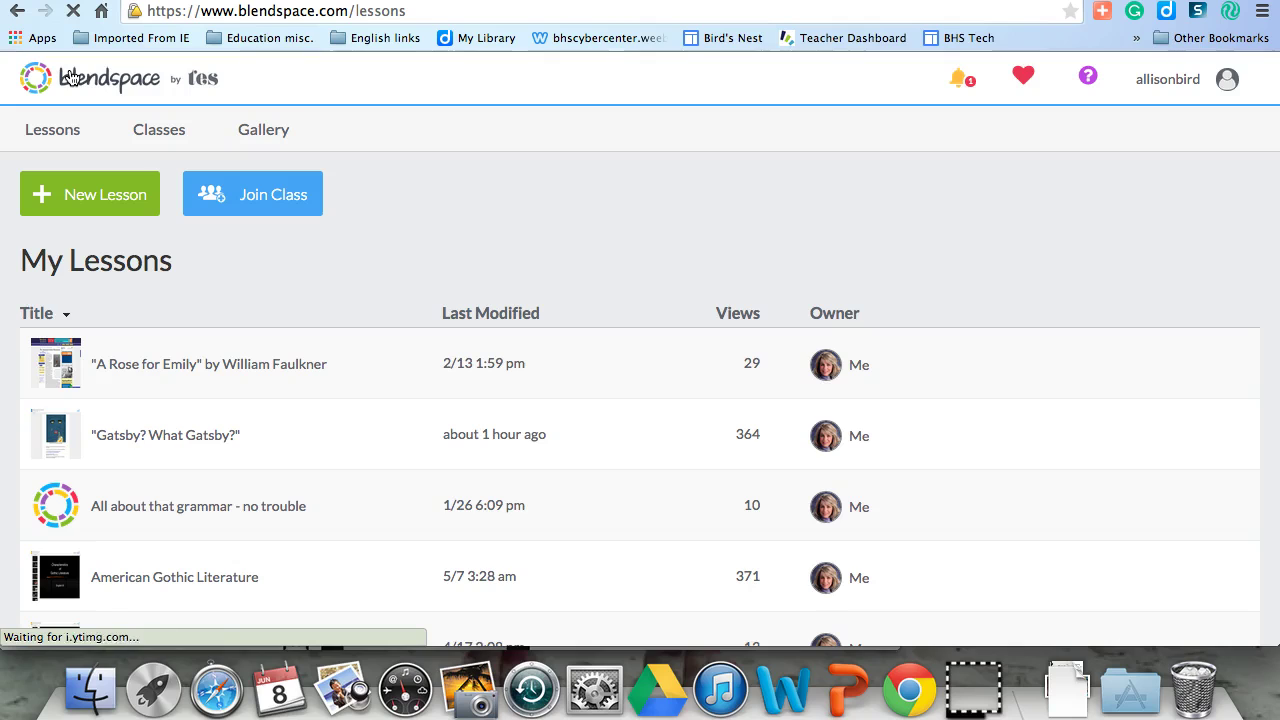
pyautogui.click(143, 437)
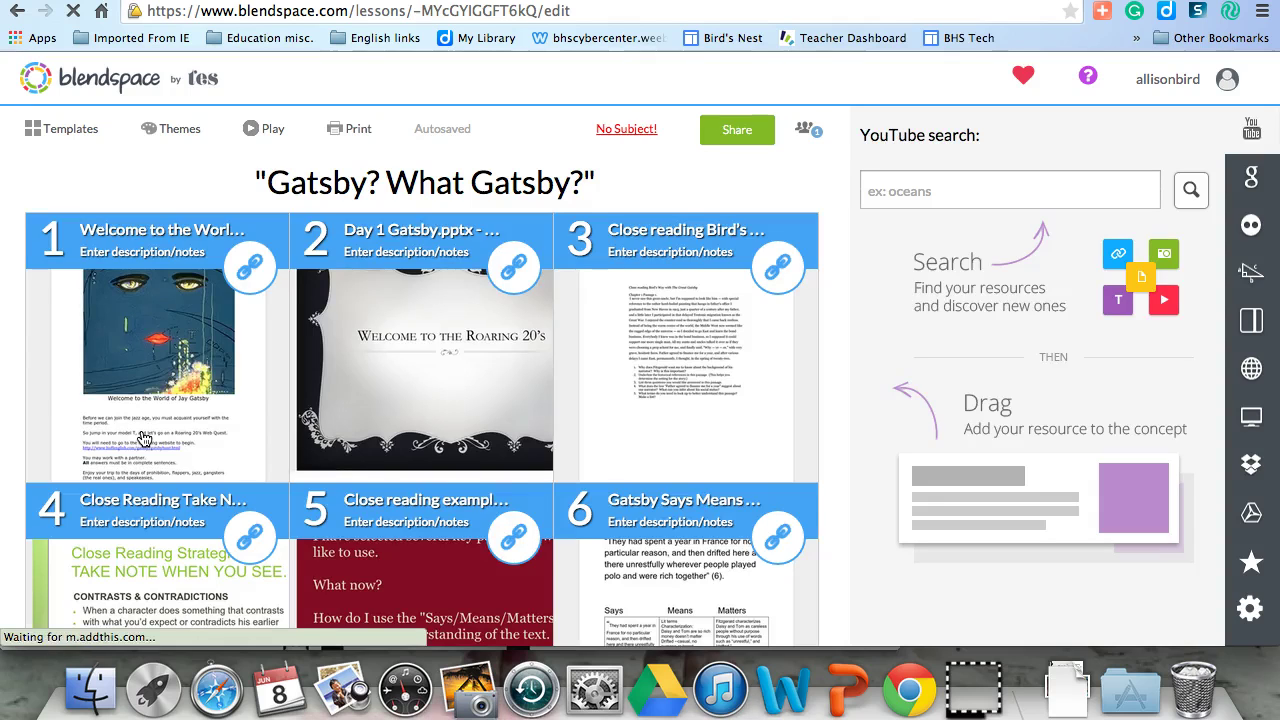
pyautogui.moveTo(92, 420)
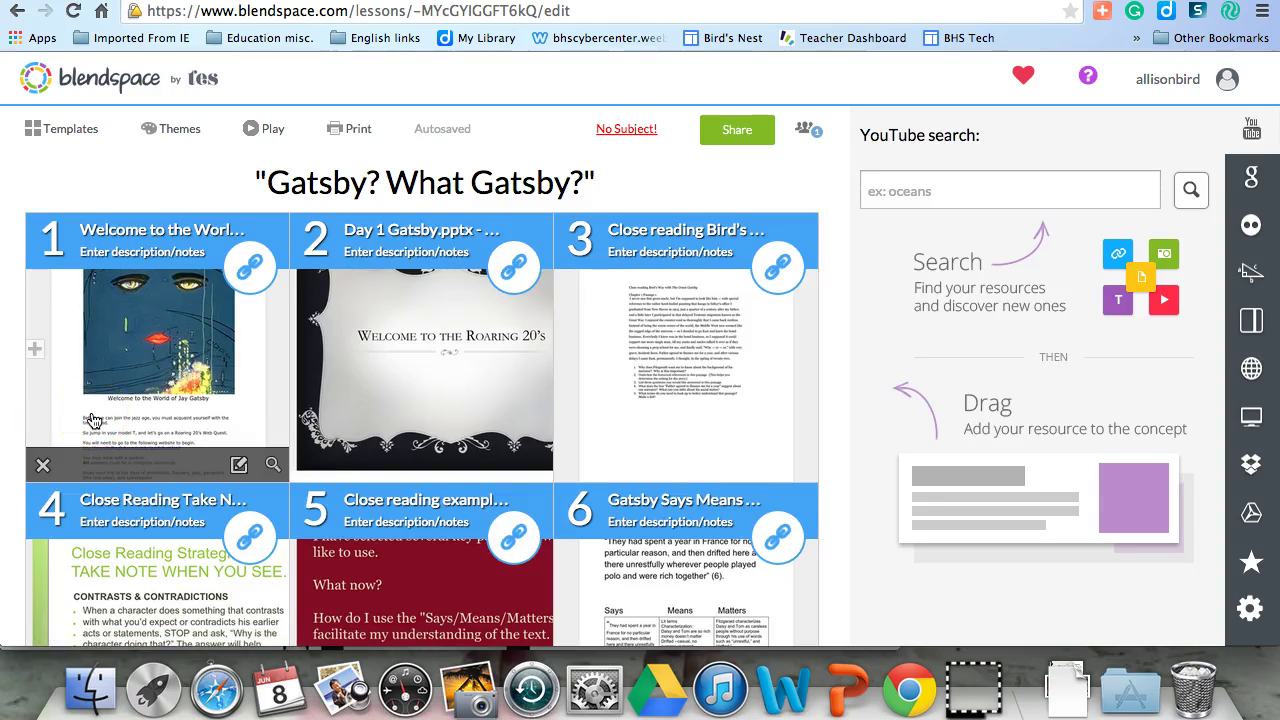
pyautogui.moveTo(400, 406); pyautogui.dragTo(705, 329)
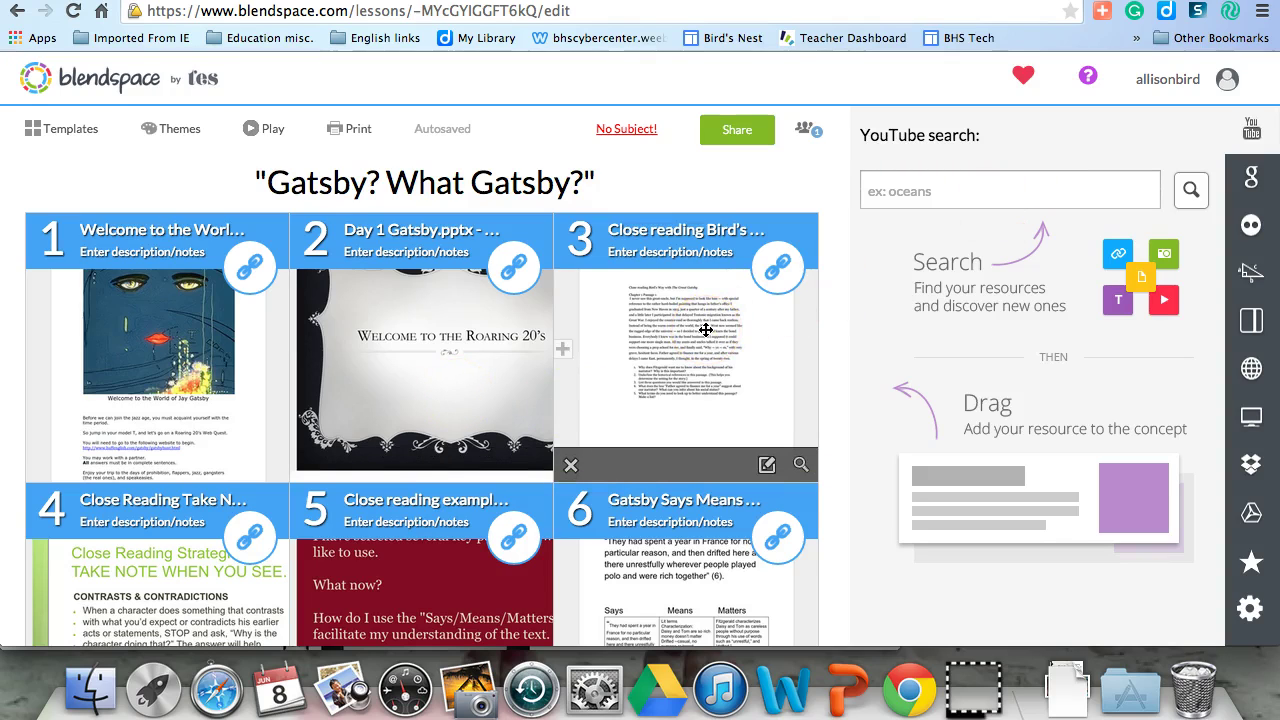
pyautogui.scroll(-3, 705, 329)
pyautogui.moveTo(705, 329); pyautogui.dragTo(228, 437)
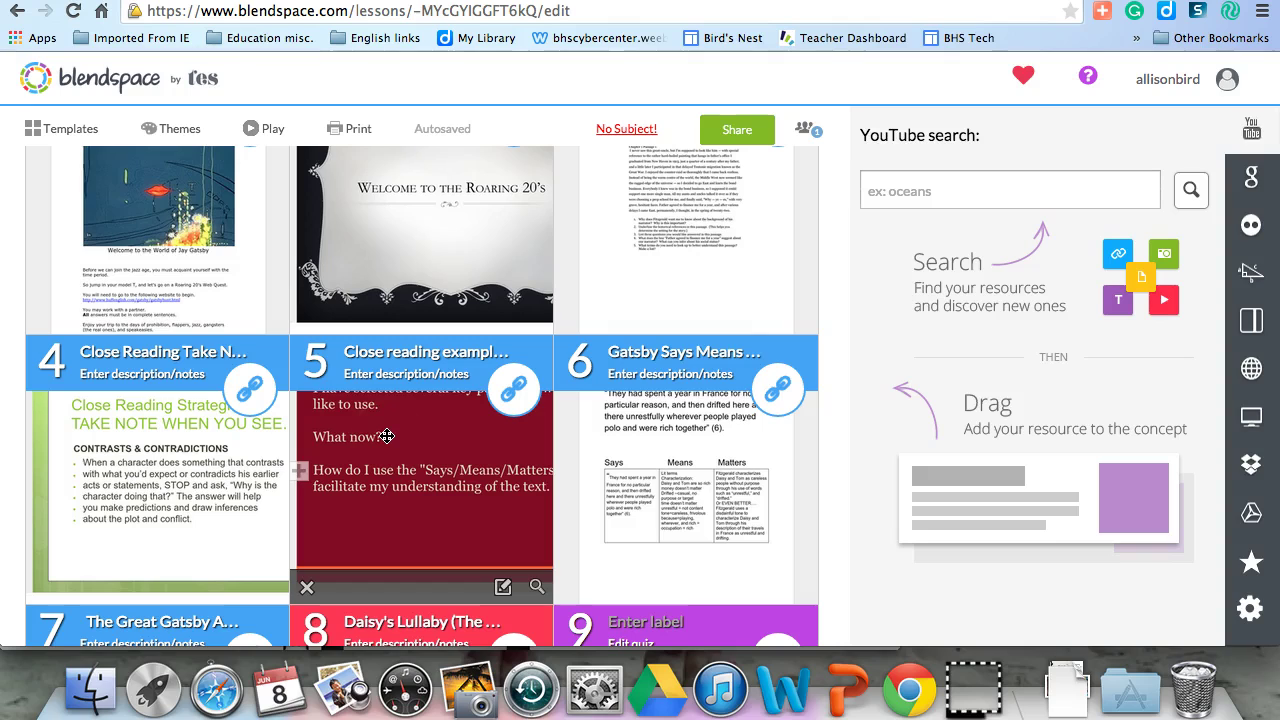
pyautogui.scroll(-1, 655, 425)
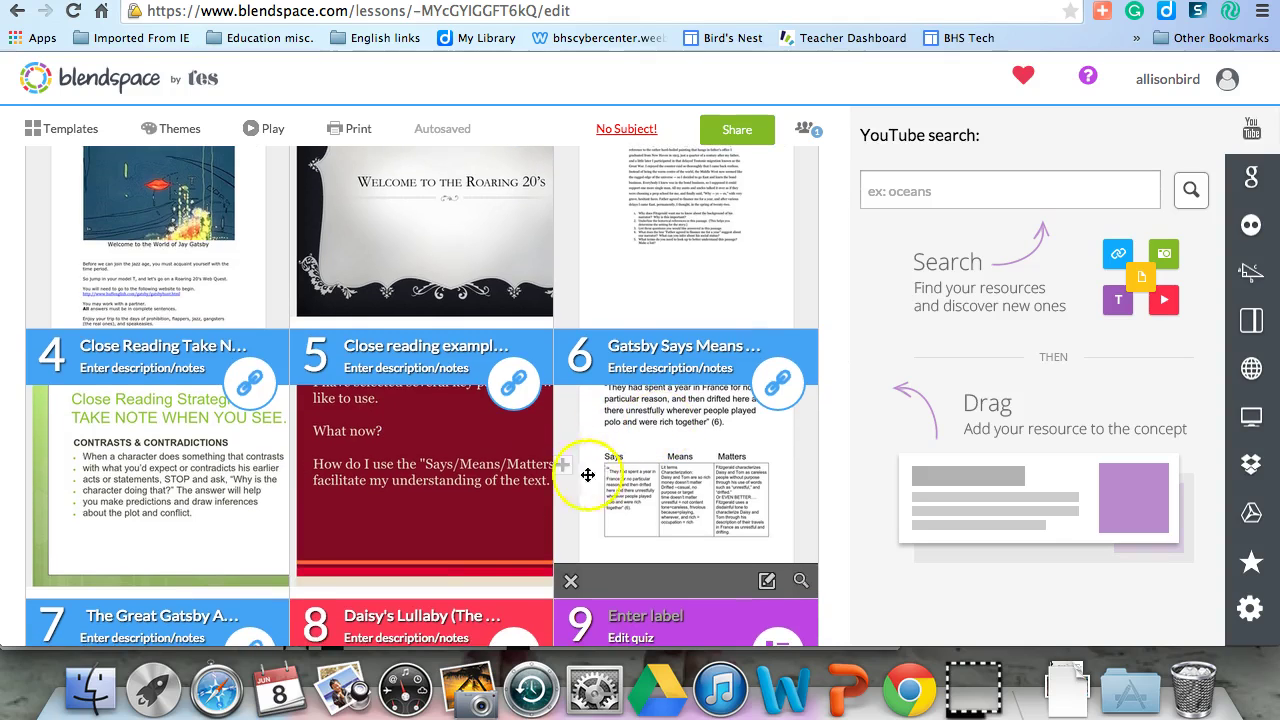
pyautogui.scroll(-5, 560, 490)
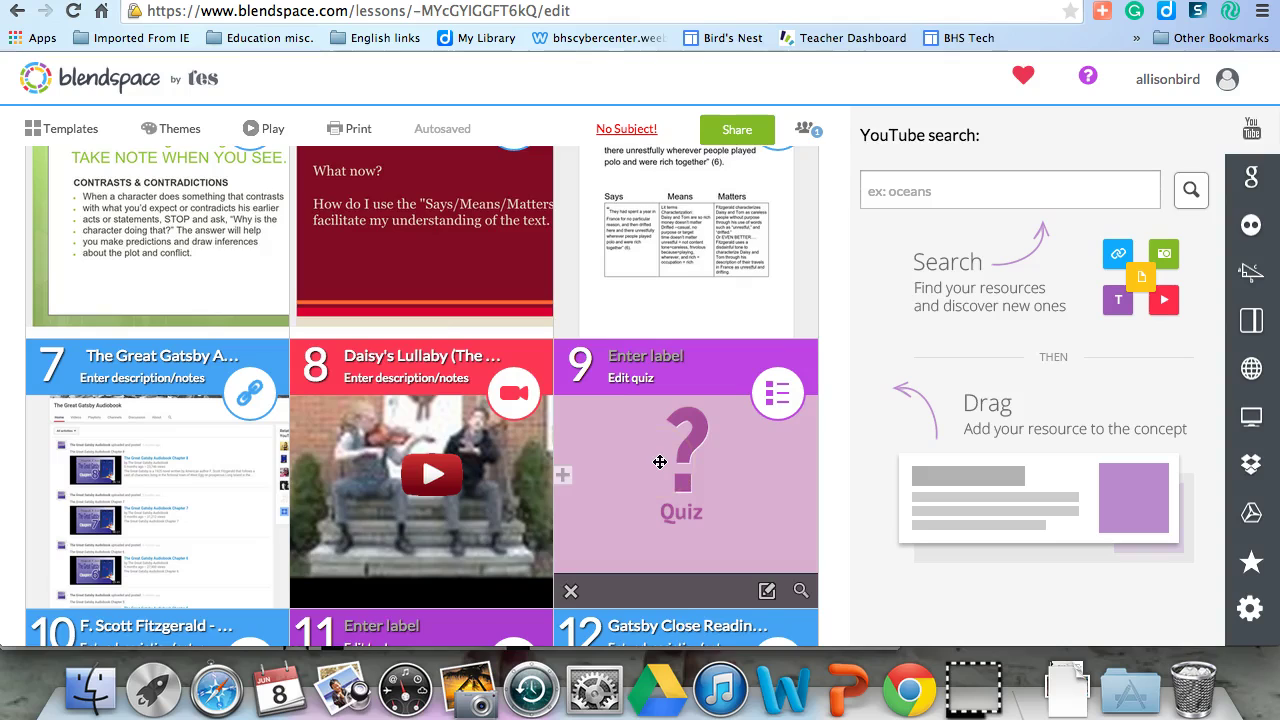
pyautogui.scroll(-5, 660, 461)
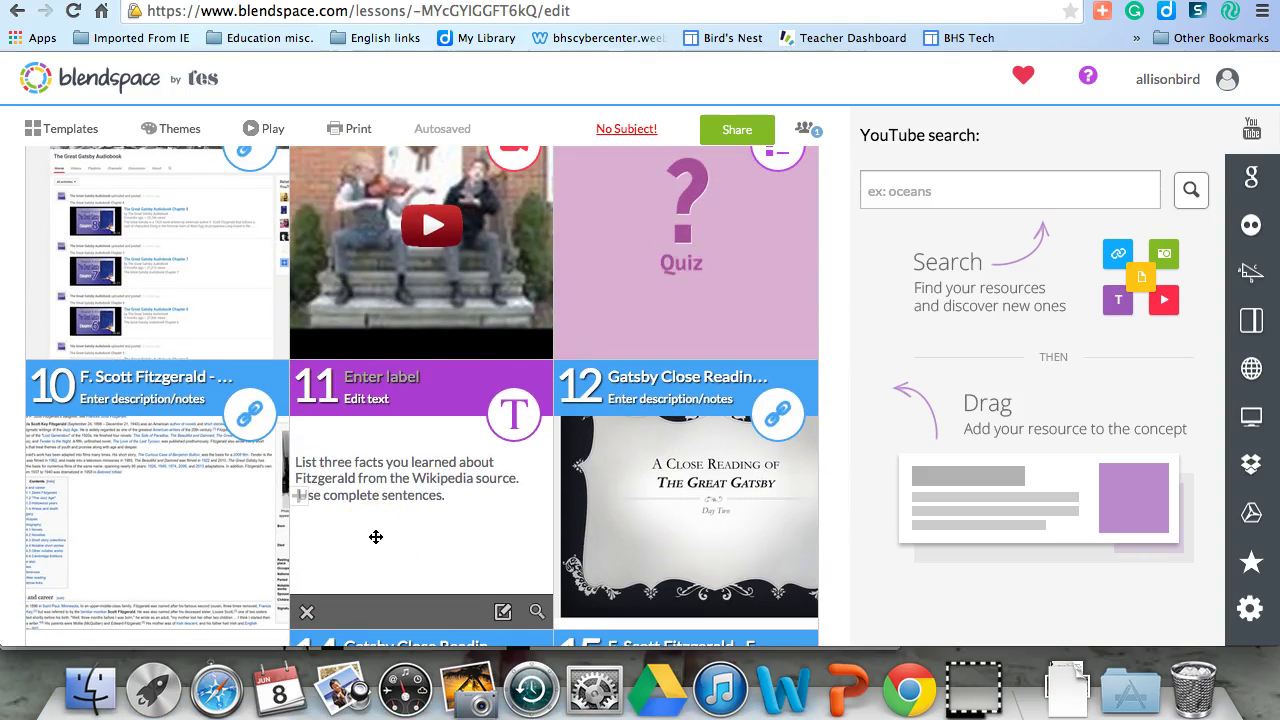
pyautogui.click(150, 507)
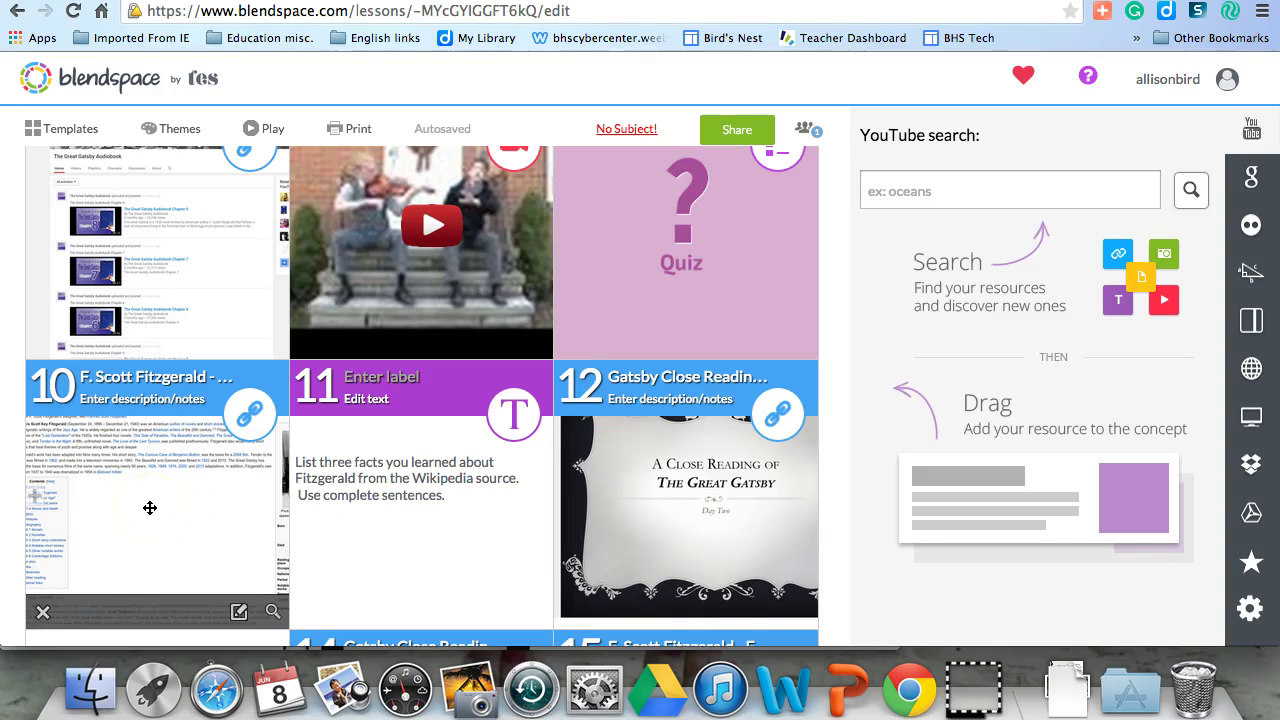
pyautogui.scroll(10, 150, 508)
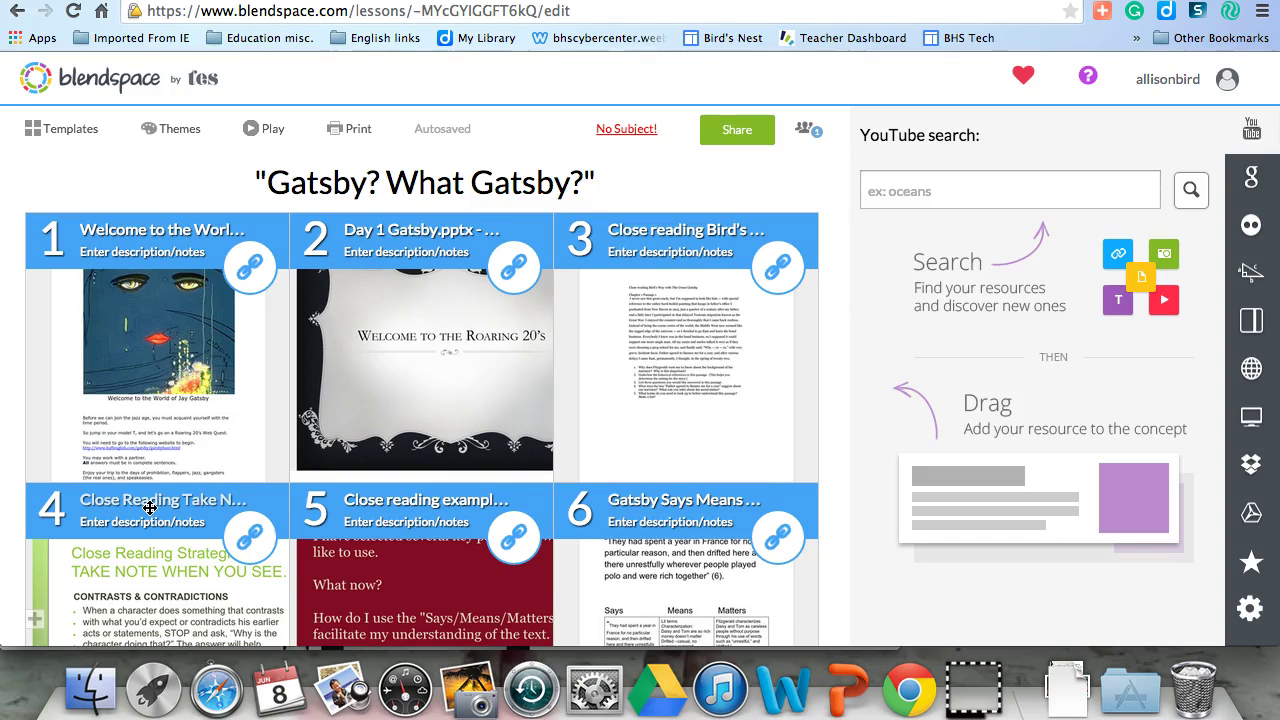
# Return to the lessons list, open "Because You Asked-Comprehension & Close Reading" and examine its video, article and text tiles.
pyautogui.click(80, 90)
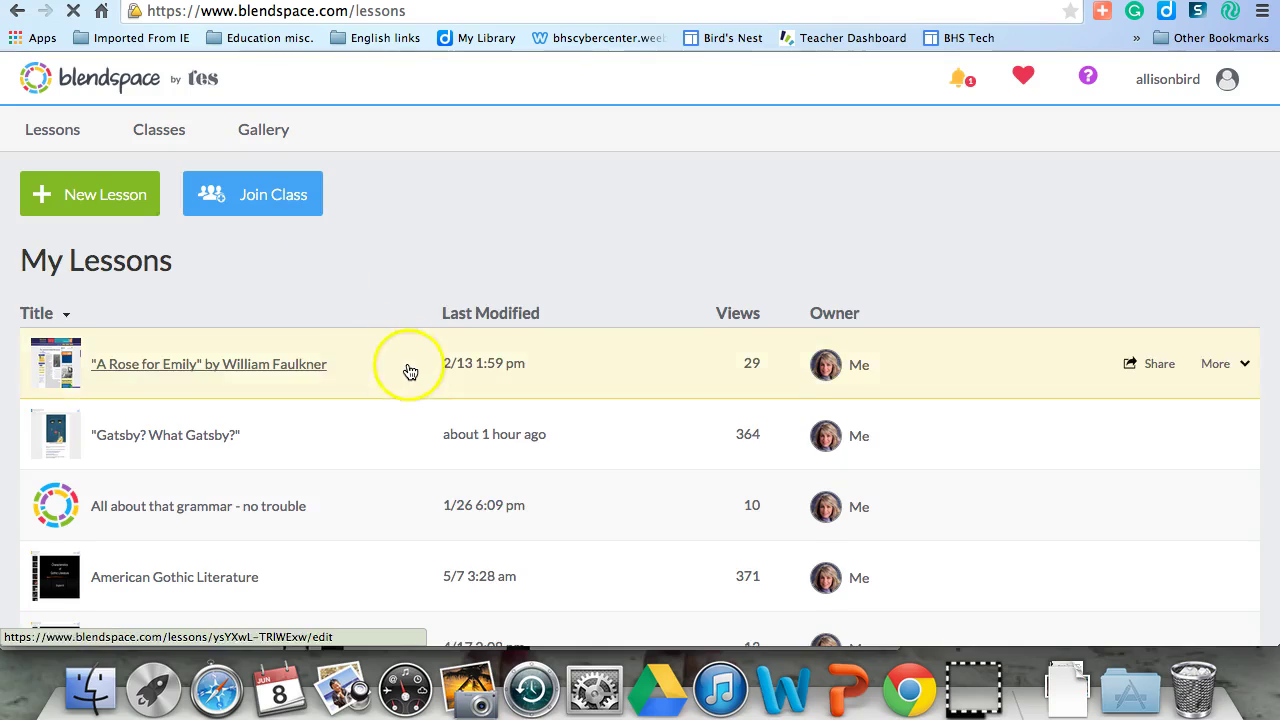
pyautogui.scroll(-4, 406, 368)
pyautogui.click(283, 438)
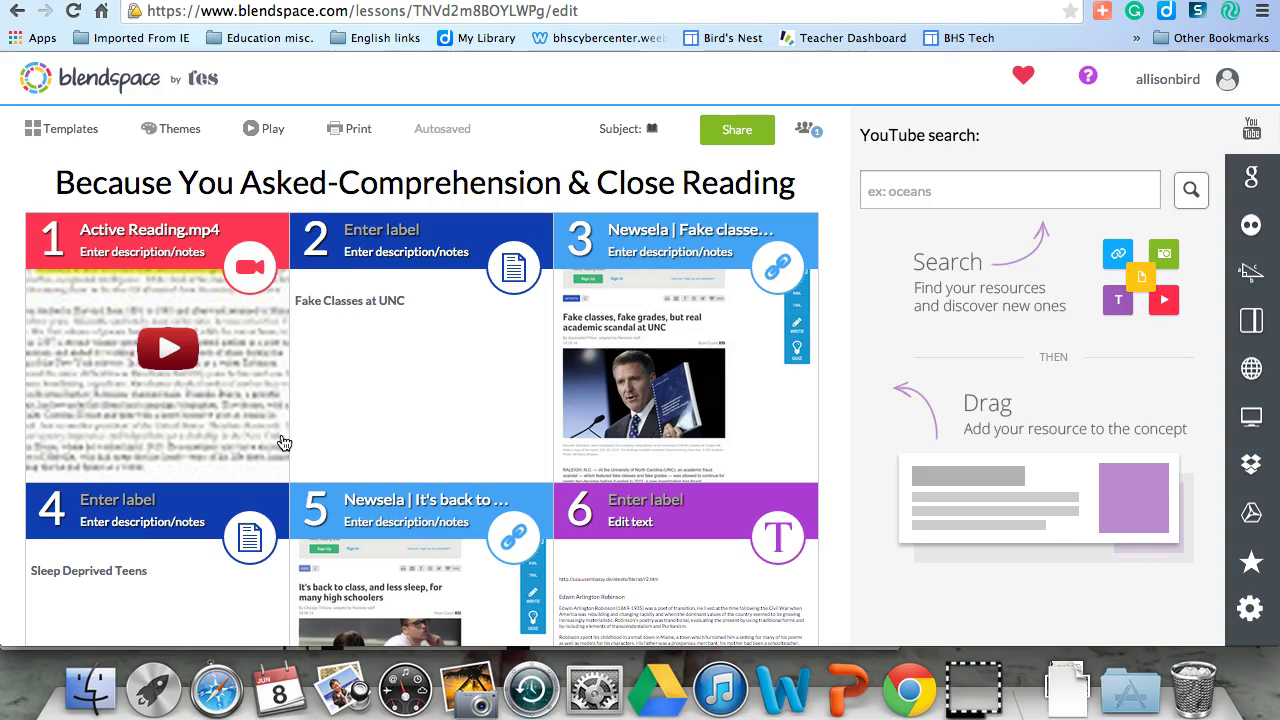
pyautogui.moveTo(183, 333); pyautogui.dragTo(668, 349)
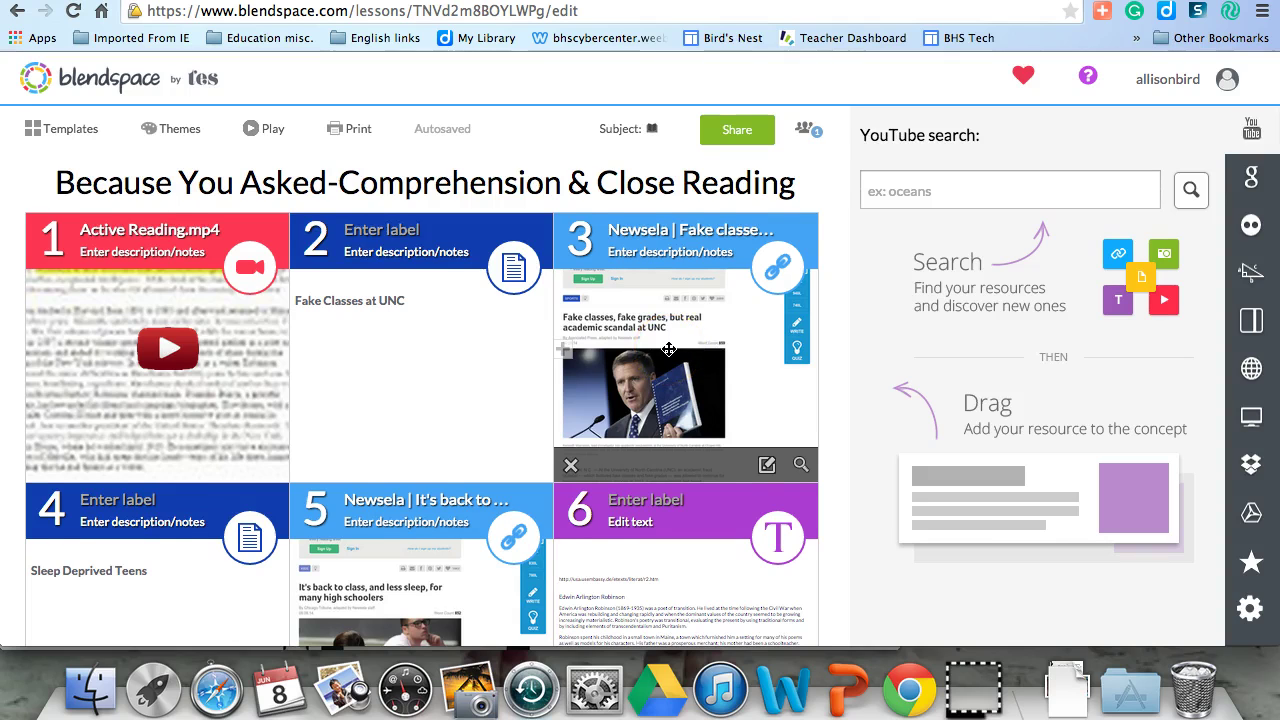
pyautogui.scroll(-5, 668, 349)
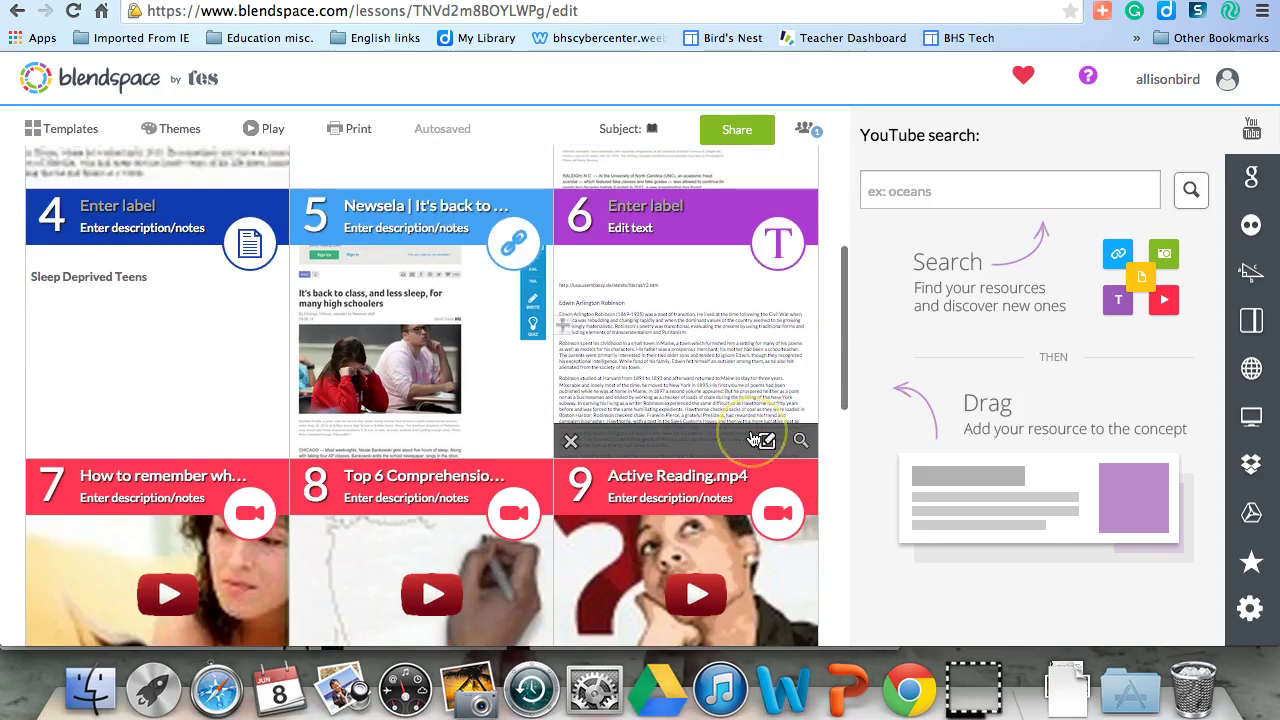
pyautogui.scroll(-5, 752, 440)
pyautogui.scroll(3, 752, 440)
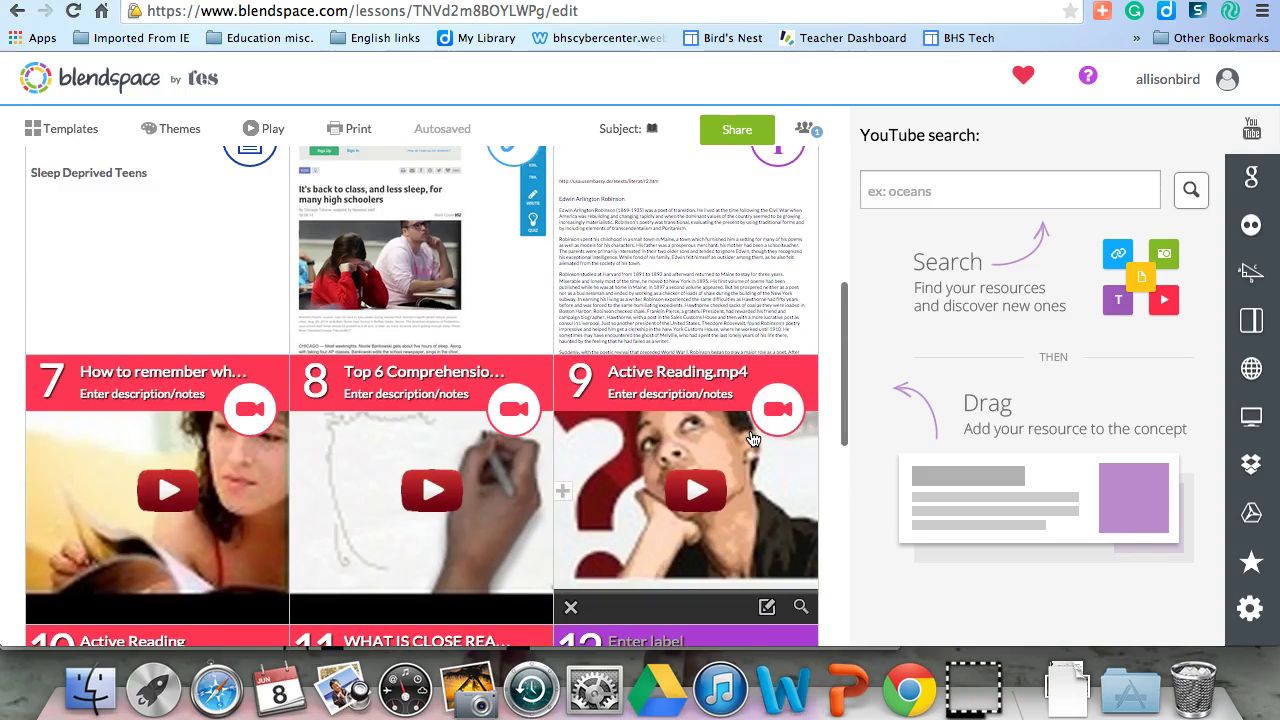
pyautogui.moveTo(752, 440); pyautogui.dragTo(110, 140)
# Go back to the lessons list and open "Close Reading Your Textbooks" to view its tiles.
pyautogui.click(88, 88)
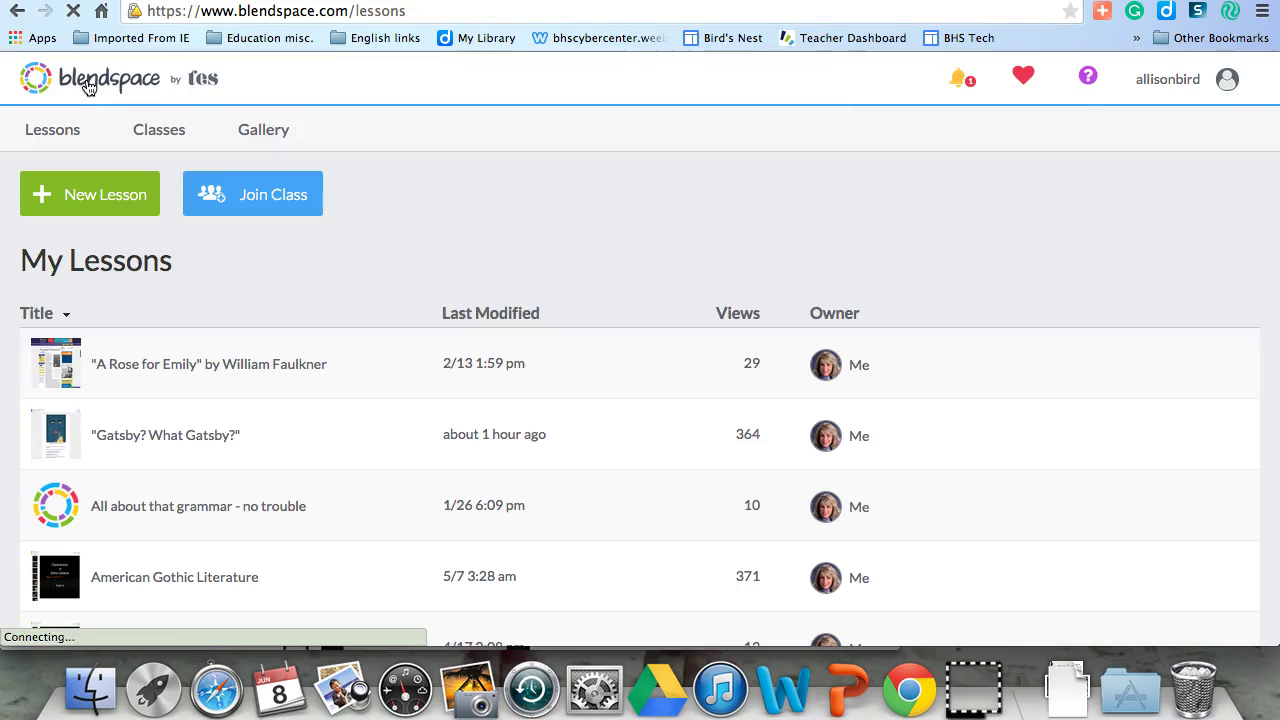
pyautogui.click(158, 118)
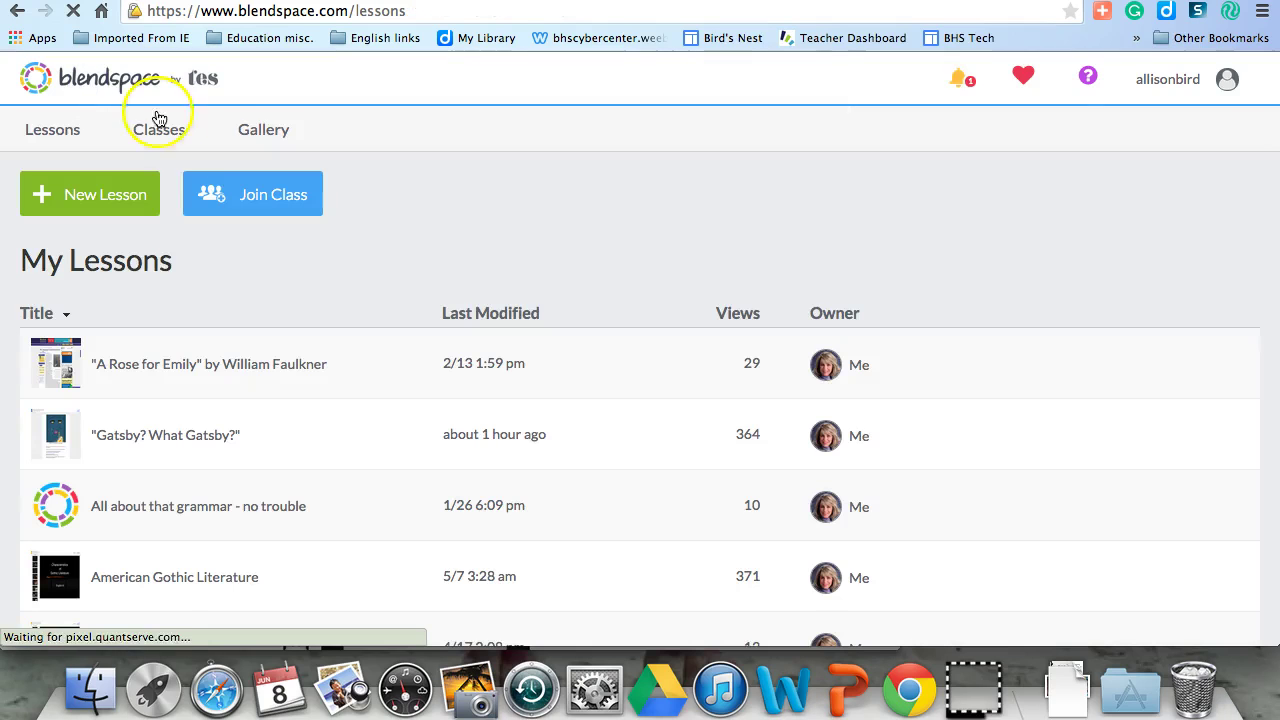
pyautogui.scroll(-10, 383, 288)
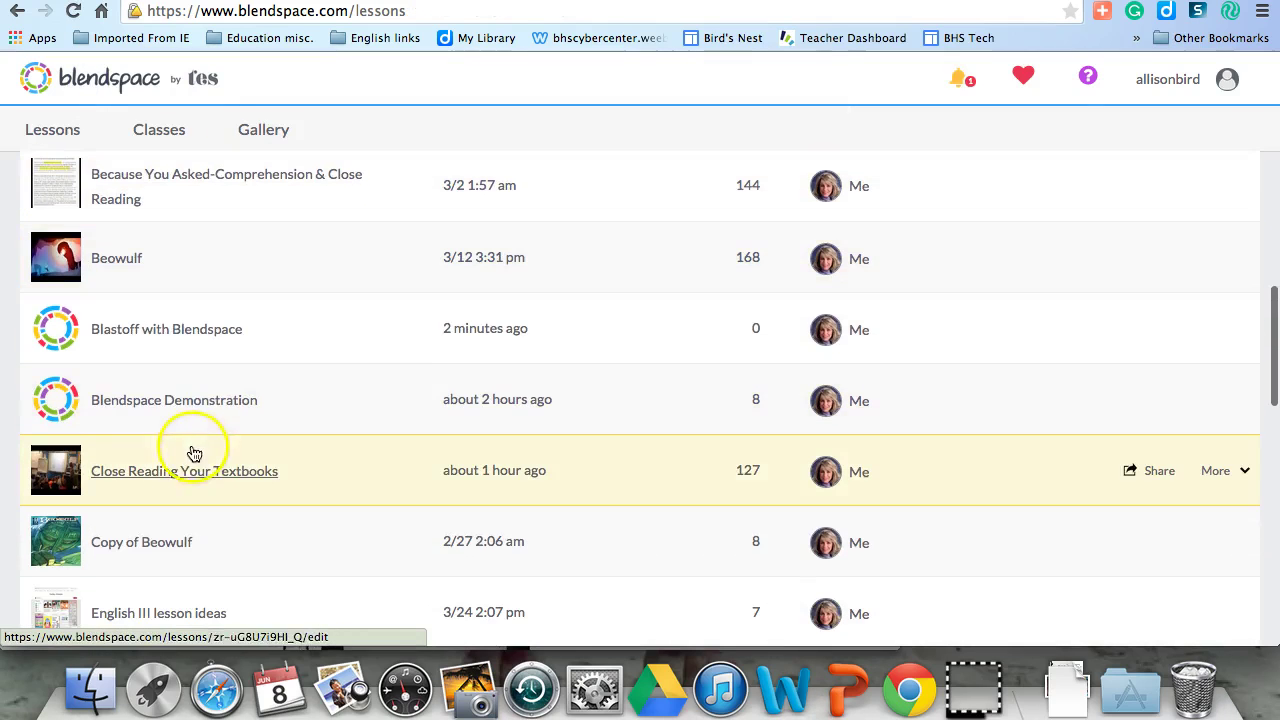
pyautogui.click(184, 460)
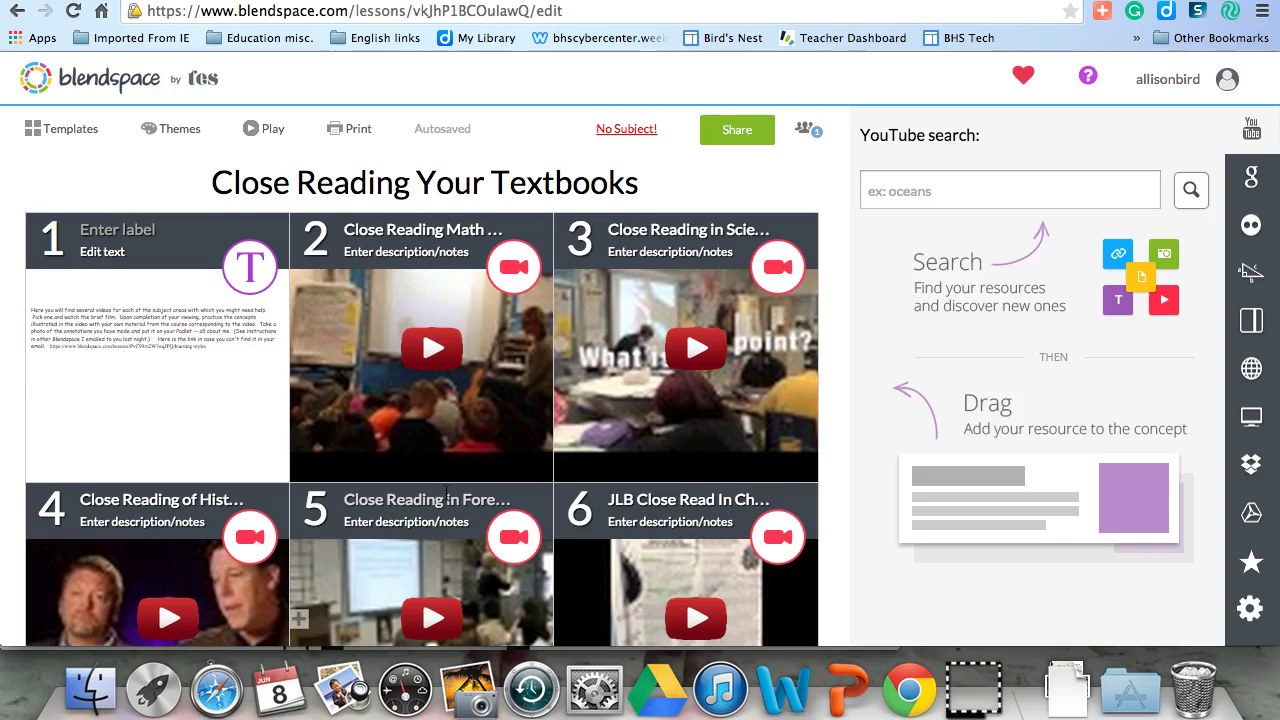
# Leave the lesson and browse the shared lessons in the Gallery by subject, from Math through Other.
pyautogui.click(106, 82)
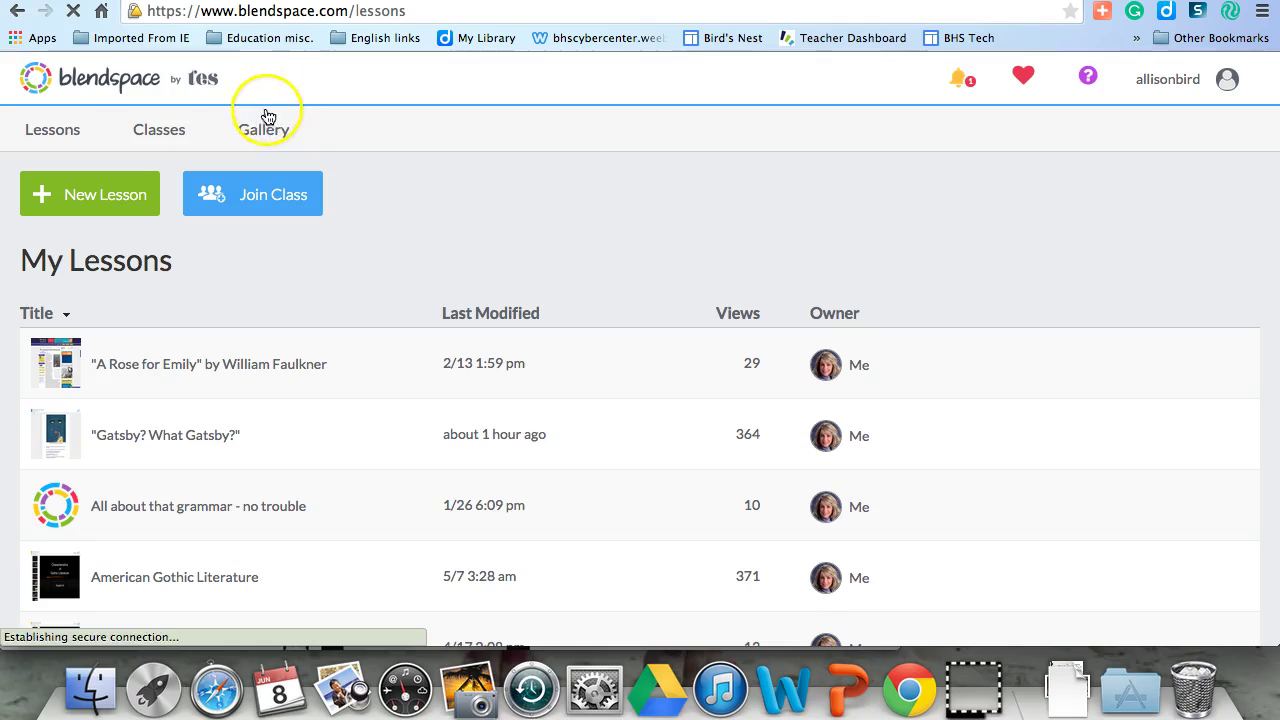
pyautogui.click(264, 122)
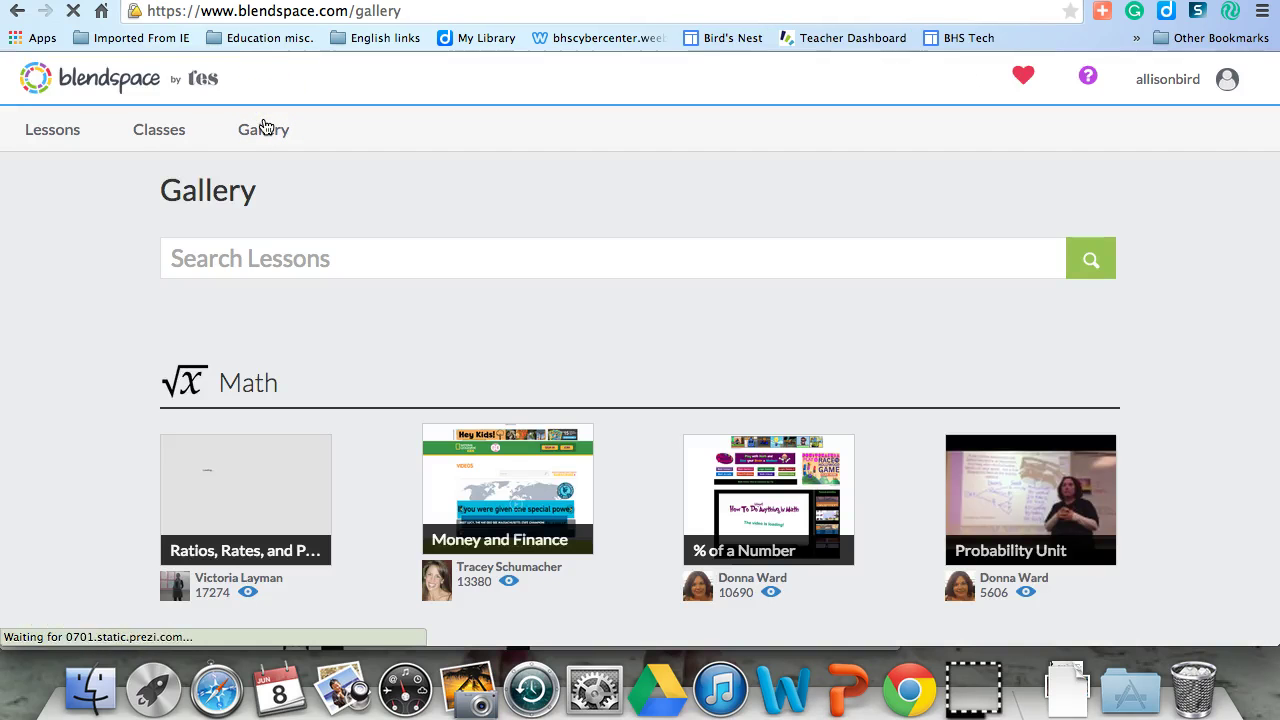
pyautogui.scroll(-10, 471, 266)
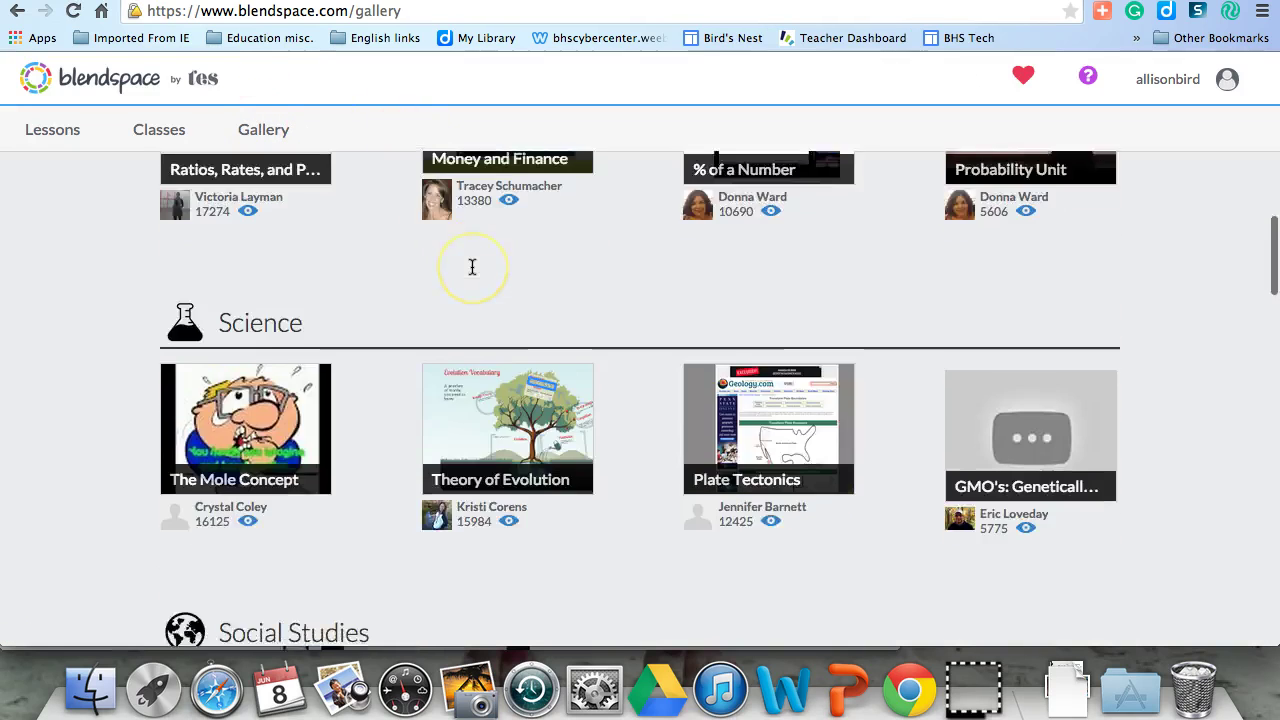
pyautogui.scroll(-10, 472, 266)
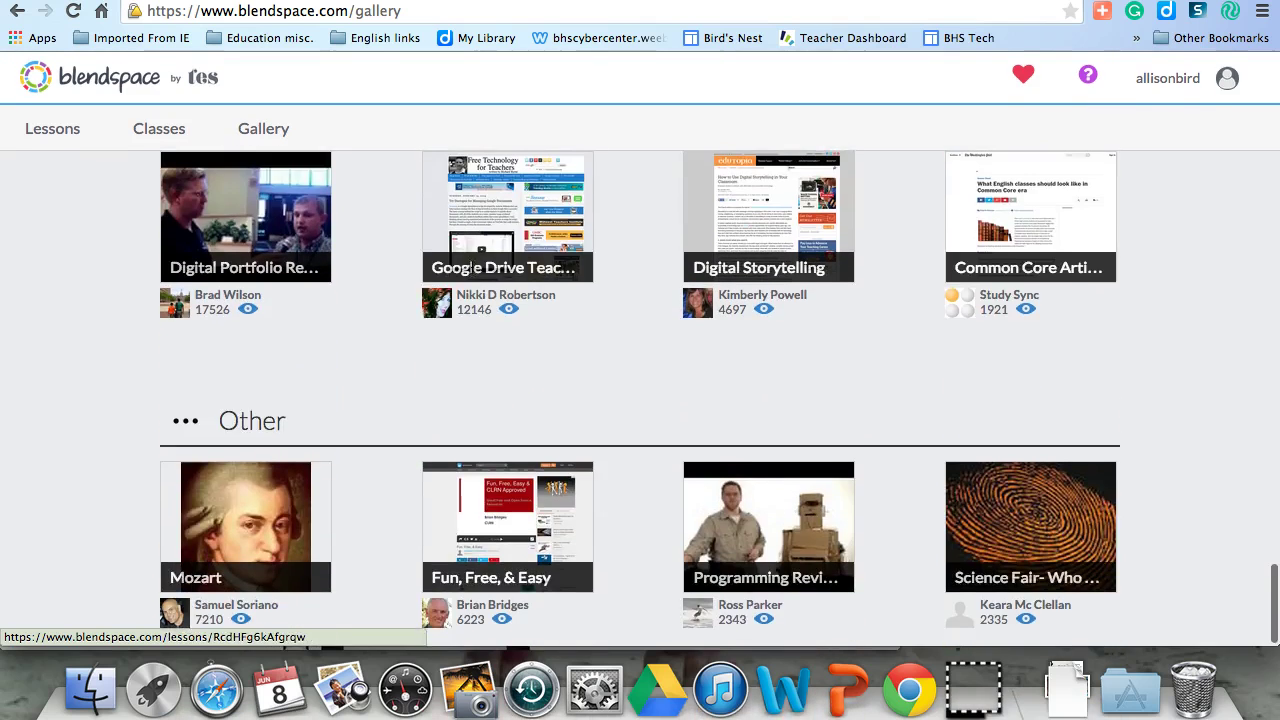
pyautogui.scroll(5, 472, 266)
# Return to My Lessons and look through the list down to the Featured Lessons and back up to "Blastoff with Blendspace".
pyautogui.click(55, 123)
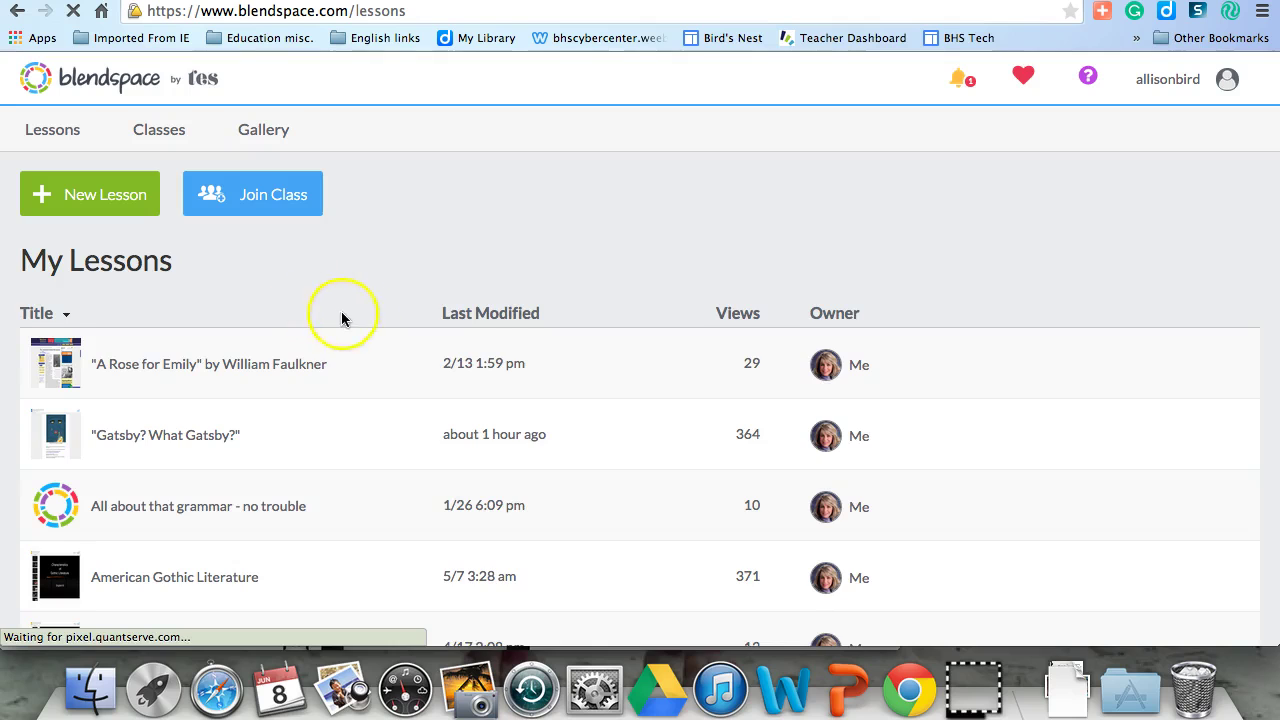
pyautogui.scroll(-1, 365, 324)
pyautogui.scroll(-10, 365, 324)
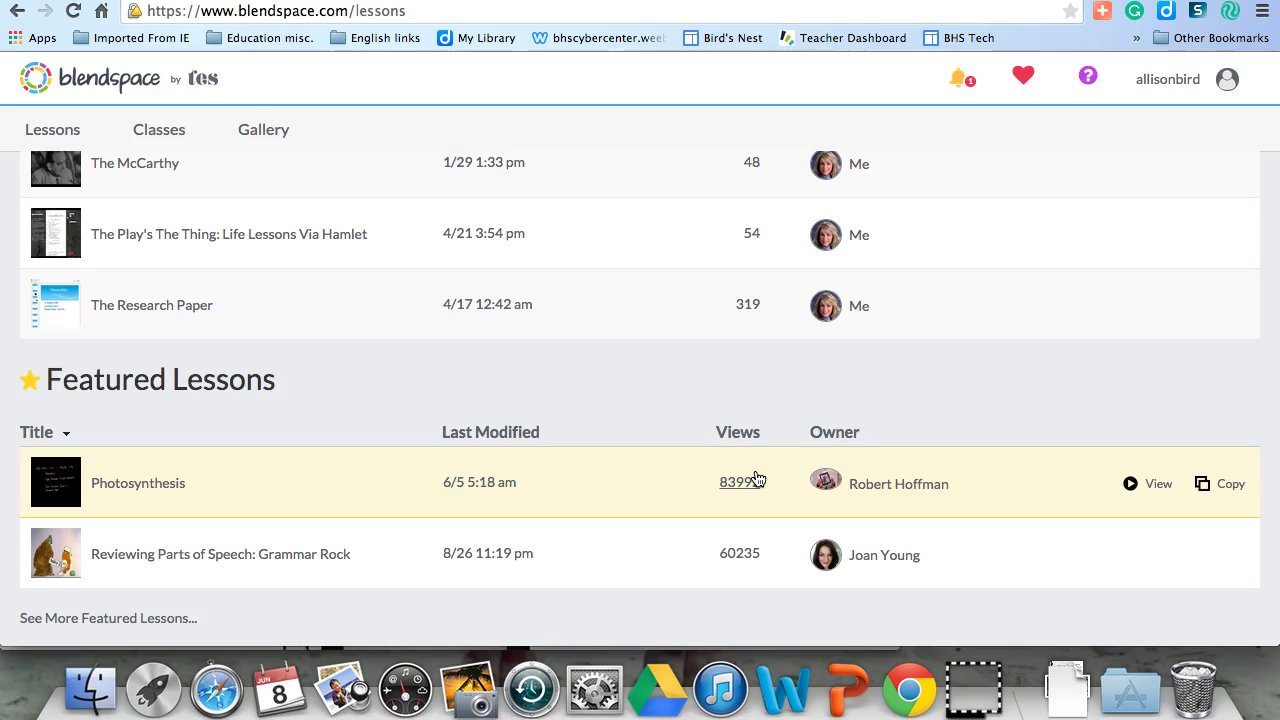
pyautogui.scroll(15, 757, 479)
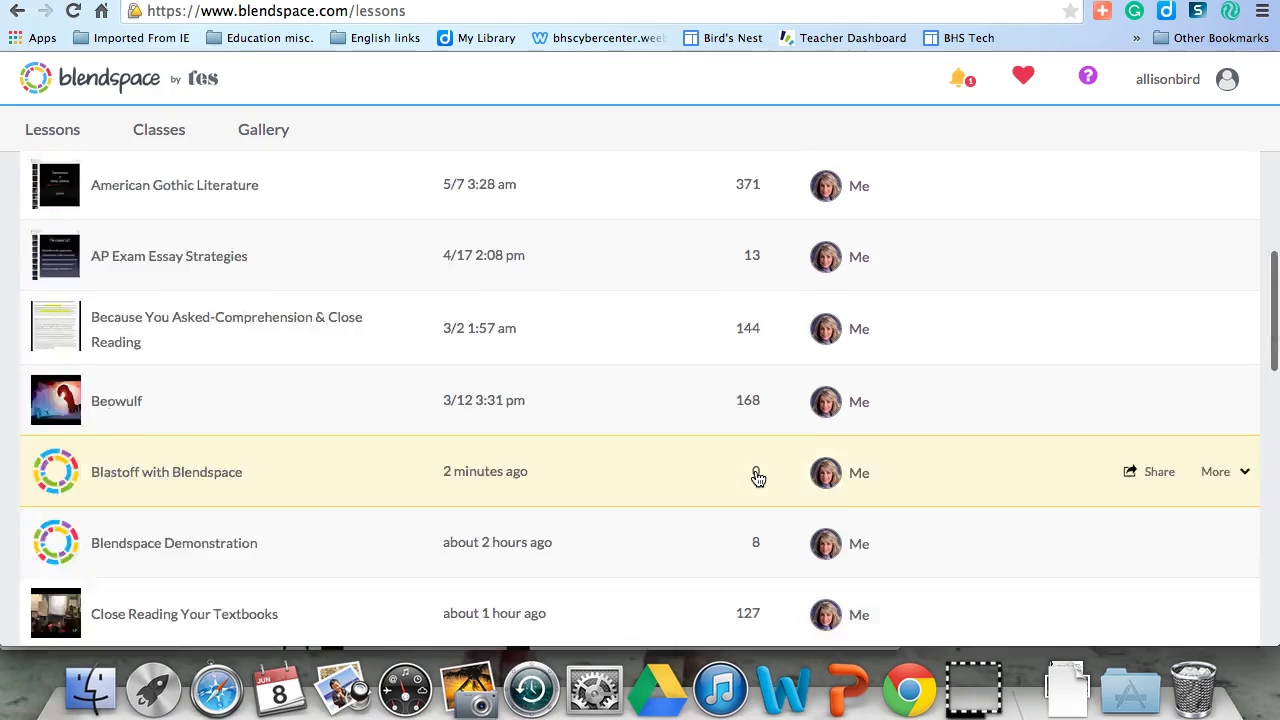